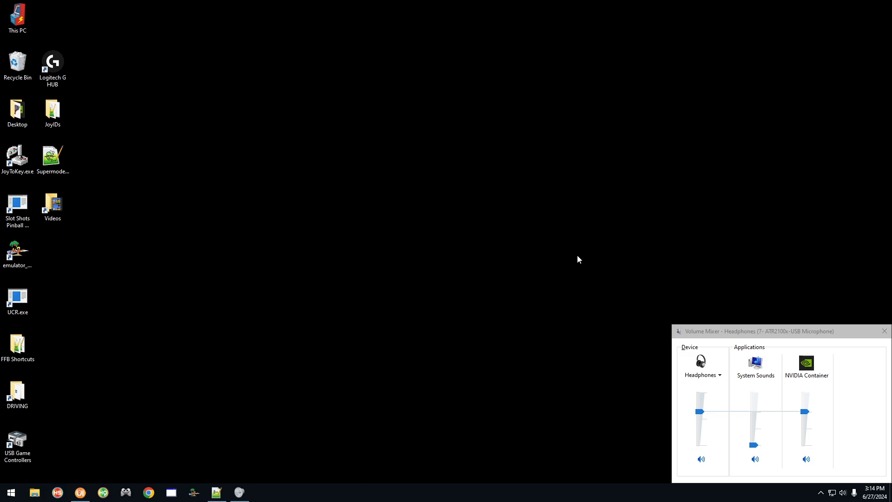
Step: Run Stream Deck Installer.exe from the Stream Deck Tools folder in Arcade's Utilities and dismiss its completion message
click(34, 493)
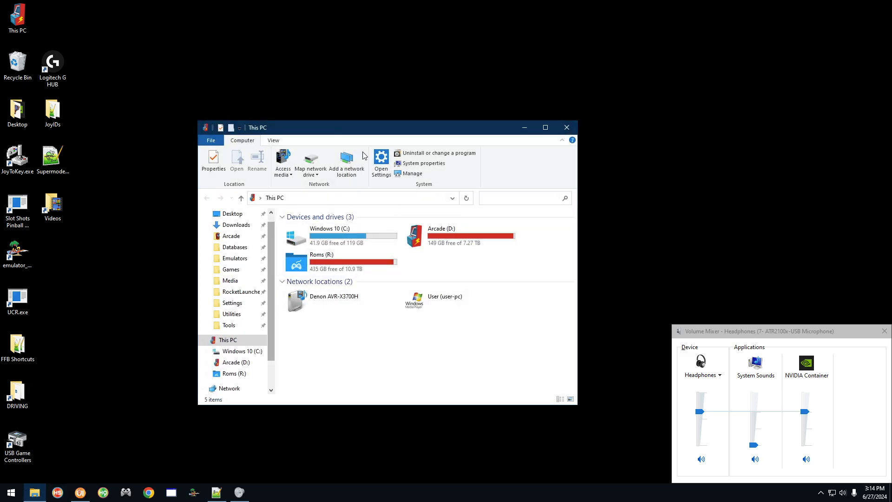
click(232, 316)
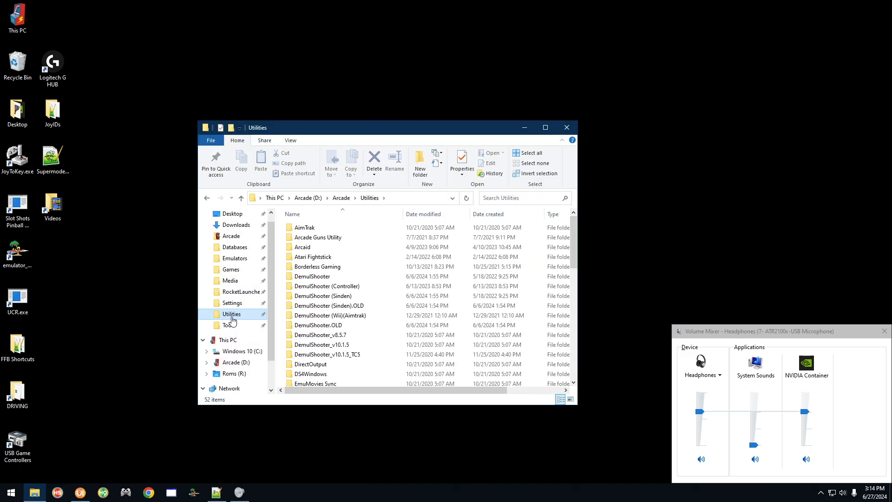
scroll(339, 298, down, 12)
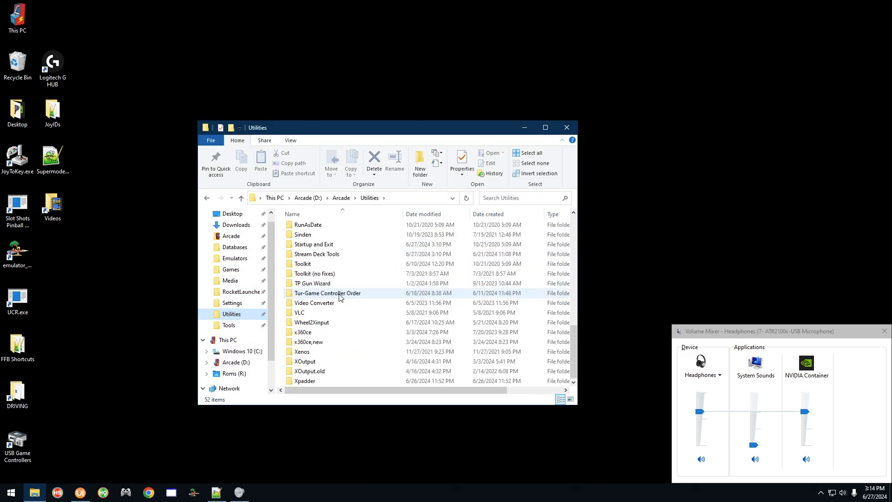
double_click(328, 255)
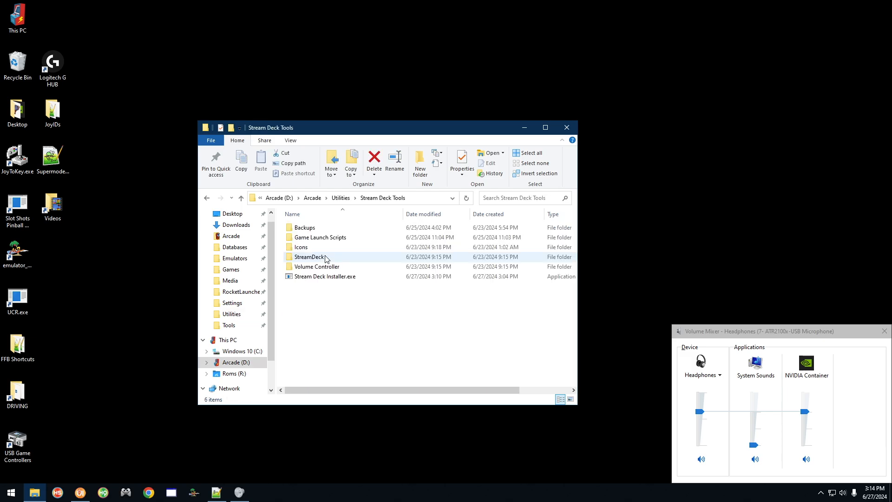
click(305, 281)
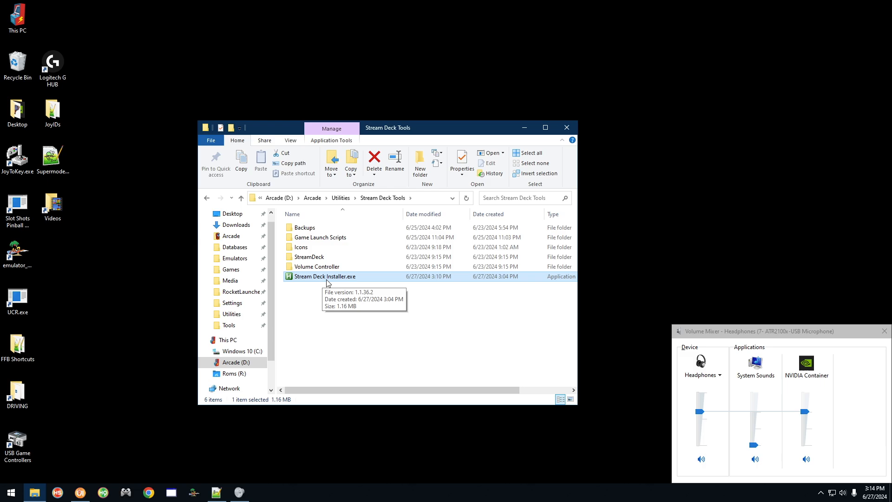
double_click(327, 278)
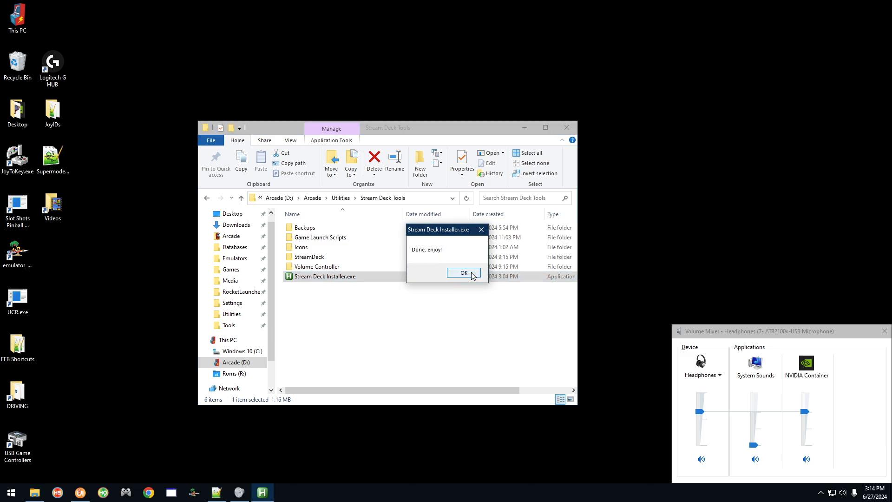
click(463, 273)
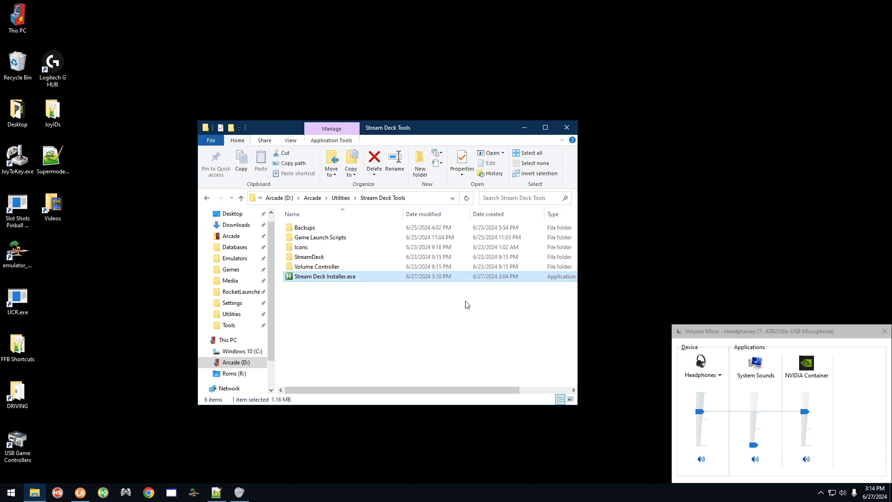
Step: Create a shortcut to StreamDeck.exe from the StreamDeck folder, place it on the desktop, and launch Stream Deck from it
click(319, 262)
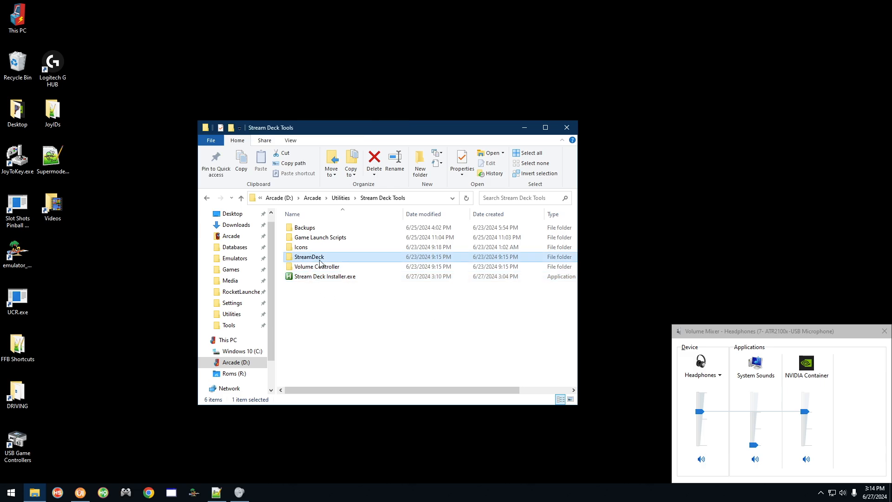
double_click(320, 263)
scroll(330, 302, down, 20)
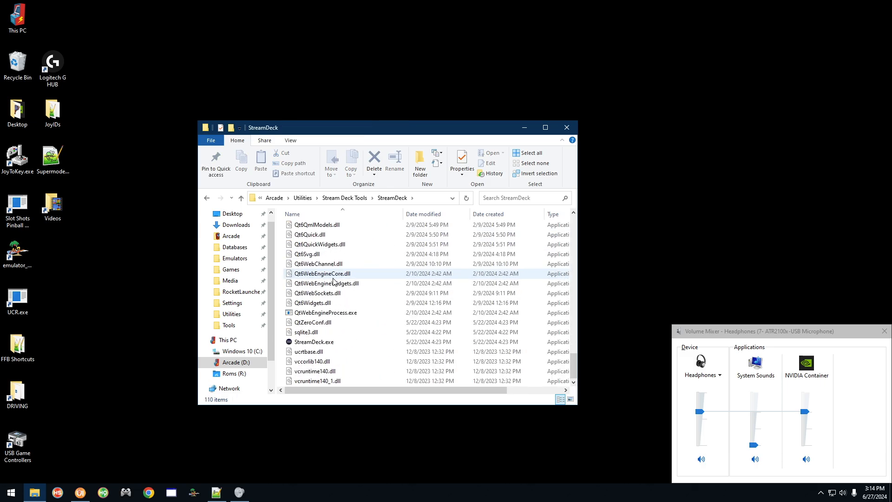
click(325, 343)
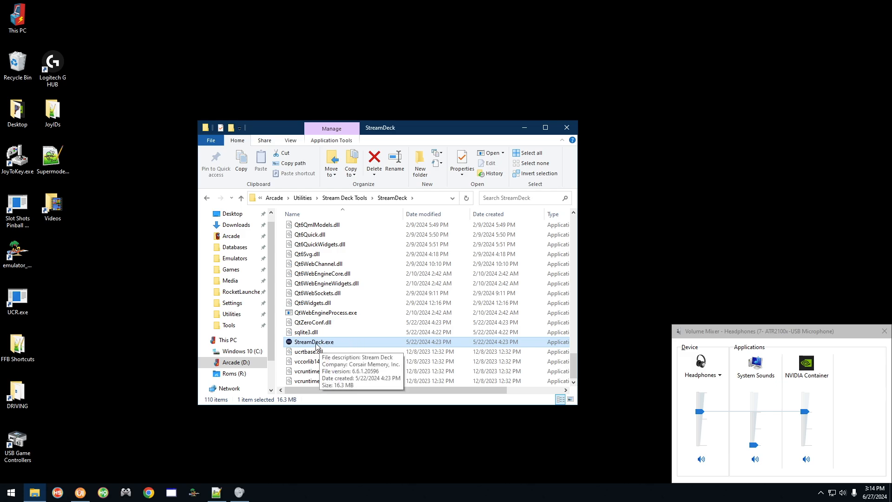
right_click(317, 343)
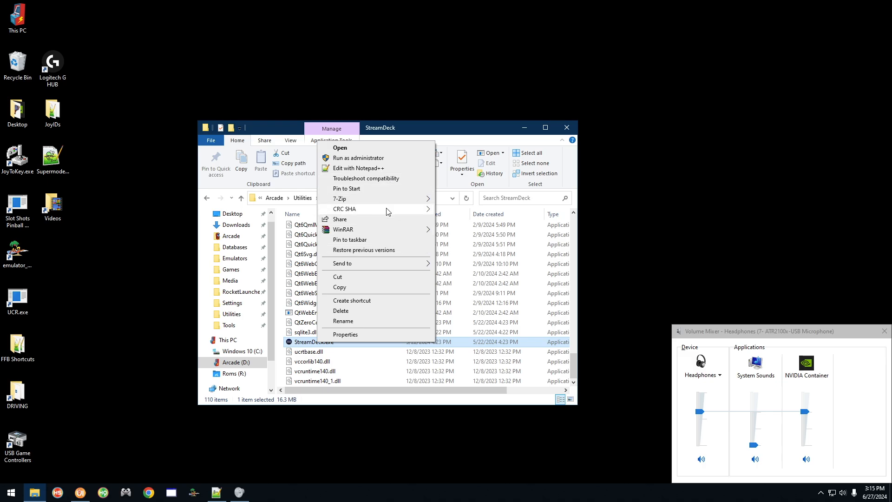
click(390, 301)
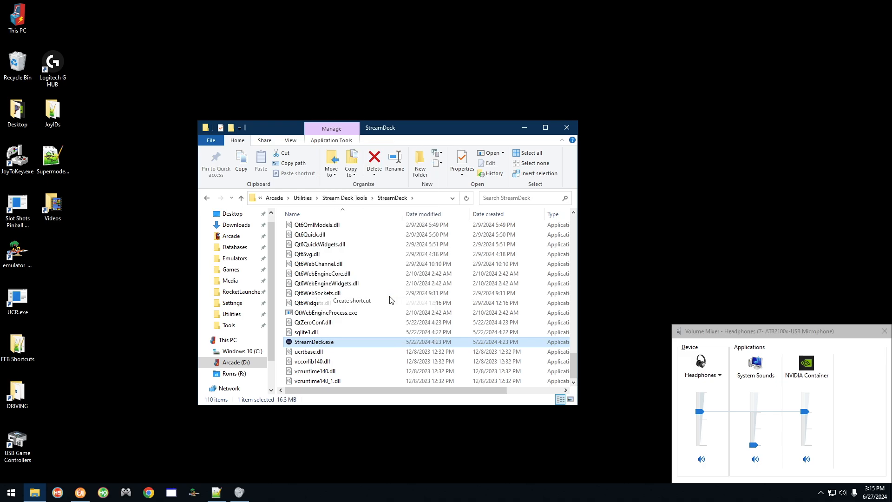
drag(306, 351, 54, 261)
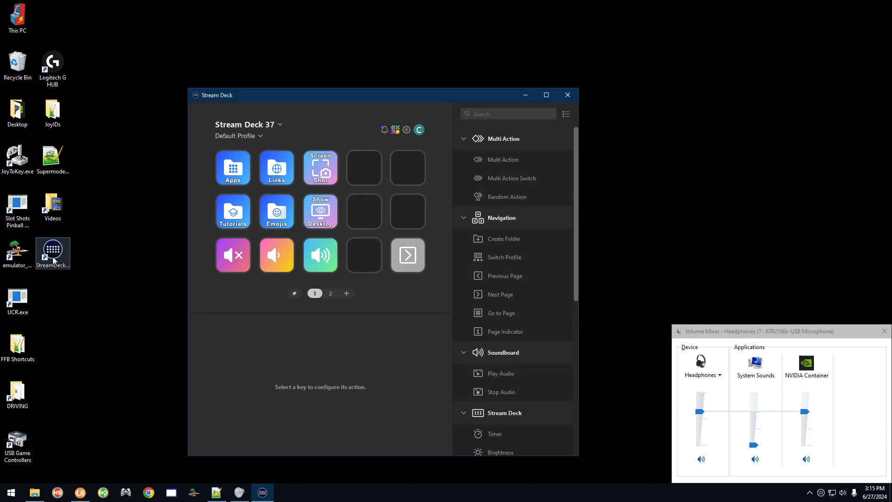
Step: Look at the profile choices of Stream Deck 37, view the Stream Deck device's layout, and return to Stream Deck 37
drag(303, 96, 410, 50)
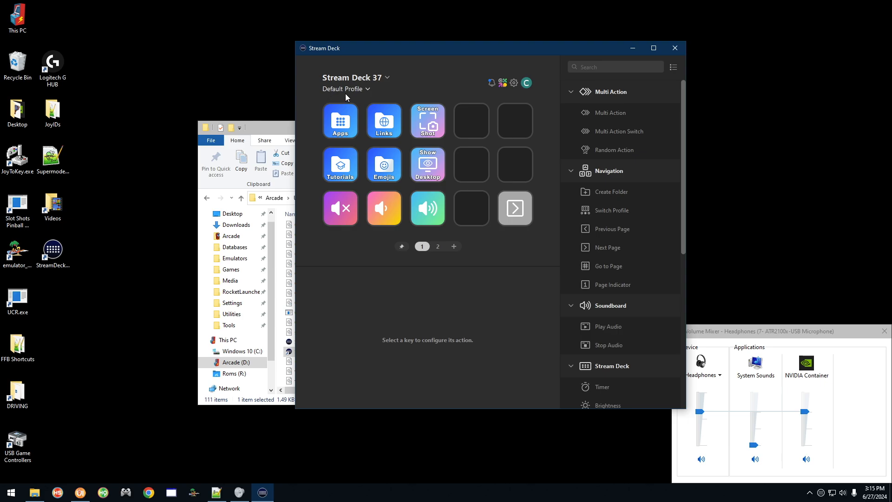
click(369, 88)
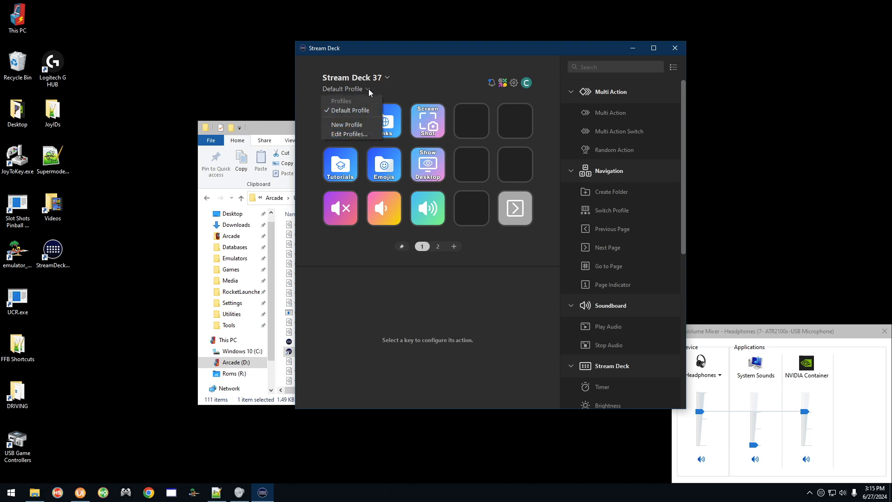
click(400, 56)
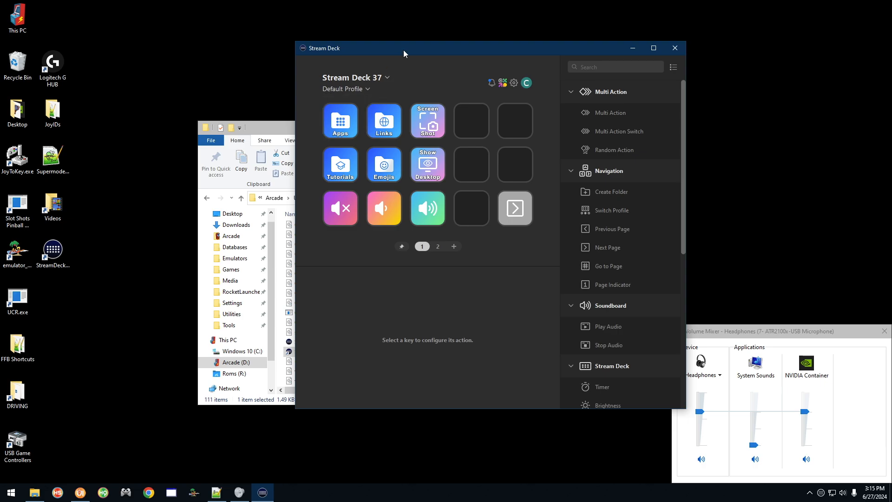
click(387, 78)
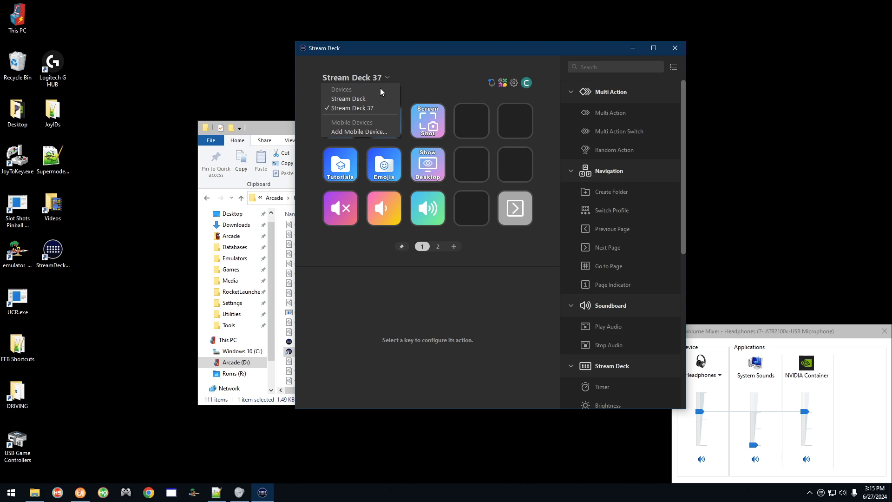
click(347, 100)
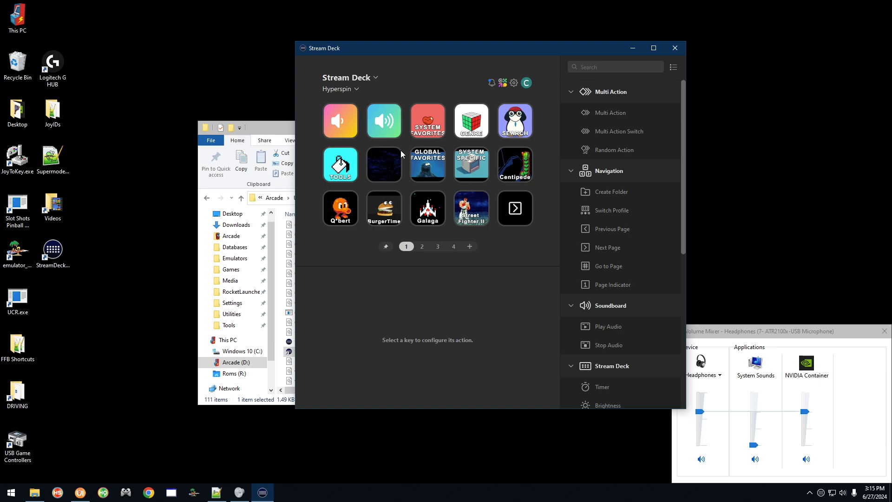
click(375, 78)
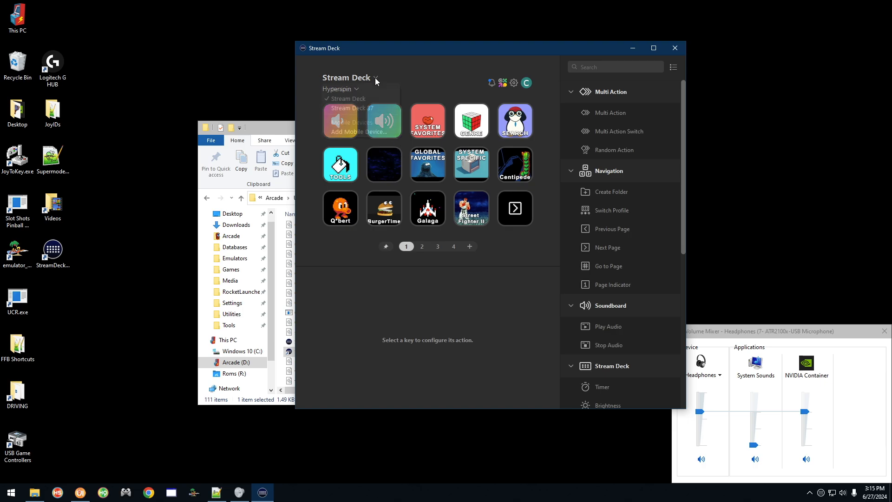
click(361, 108)
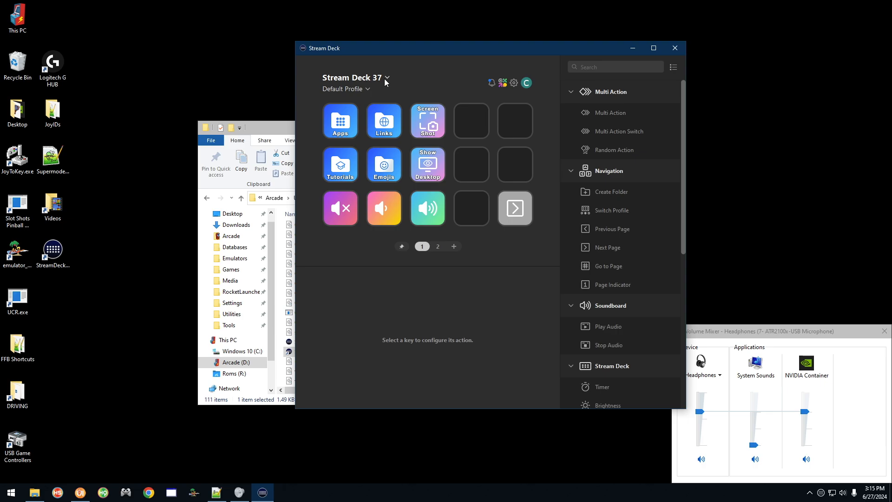
Step: In the profile preferences, copy the Hyperspin profile from the Stream Deck device to Stream Deck 37
click(514, 83)
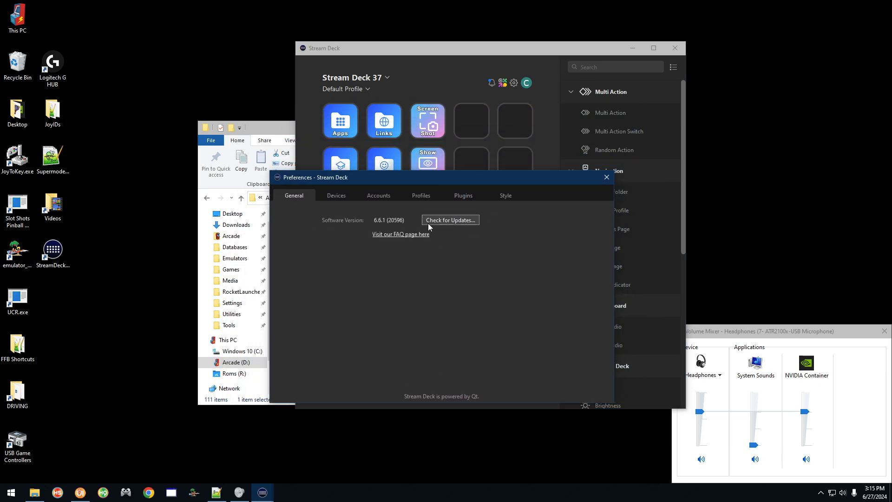
click(422, 199)
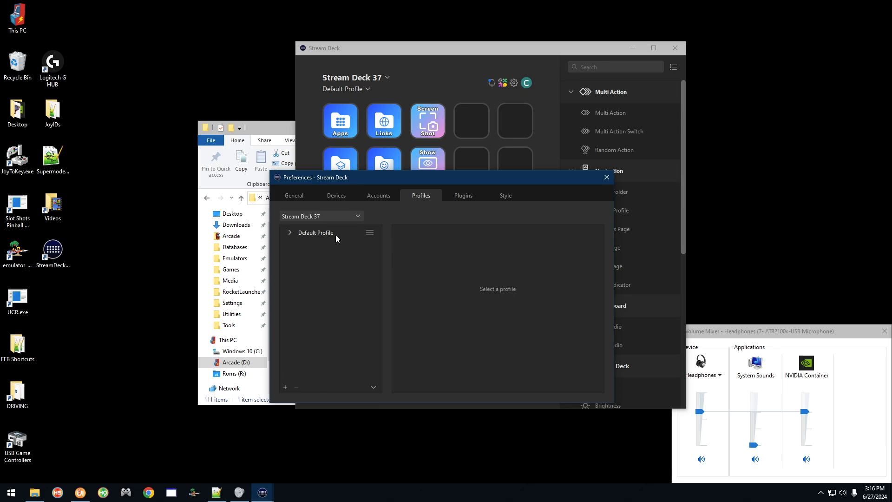
click(361, 217)
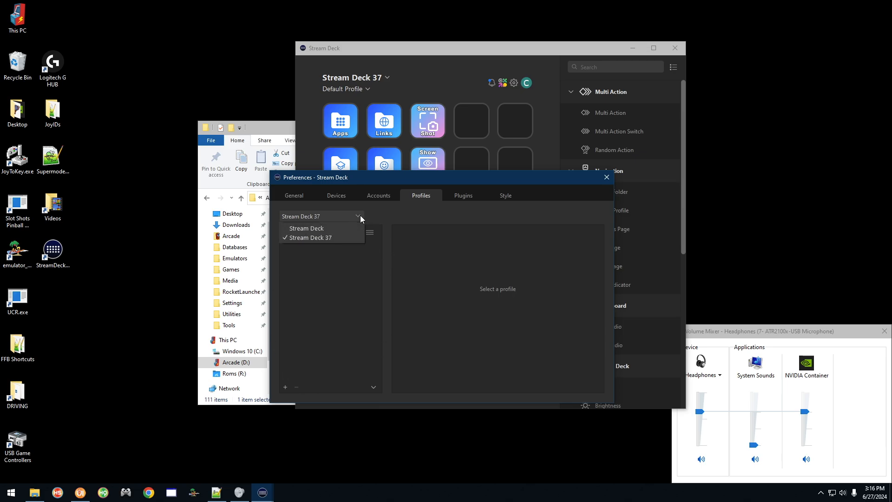
click(319, 232)
mouse_move(378, 268)
mouse_down()
mouse_move(381, 356)
mouse_move(381, 261)
mouse_up()
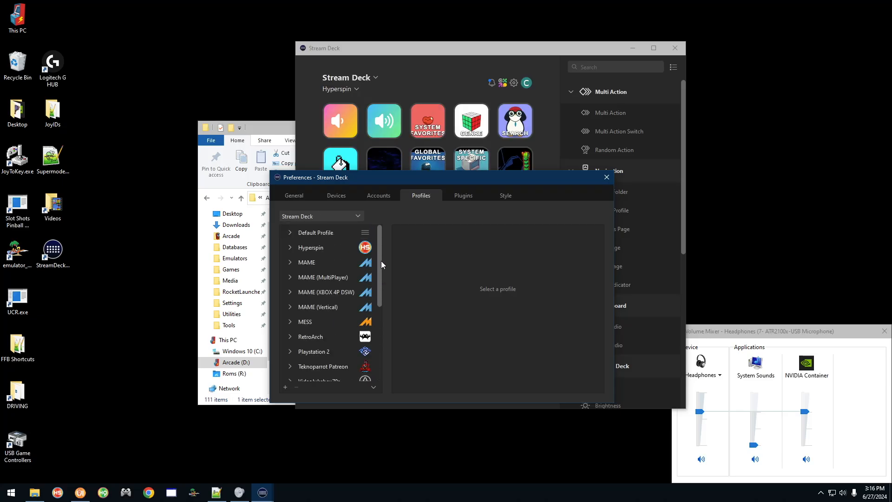
click(321, 246)
right_click(322, 246)
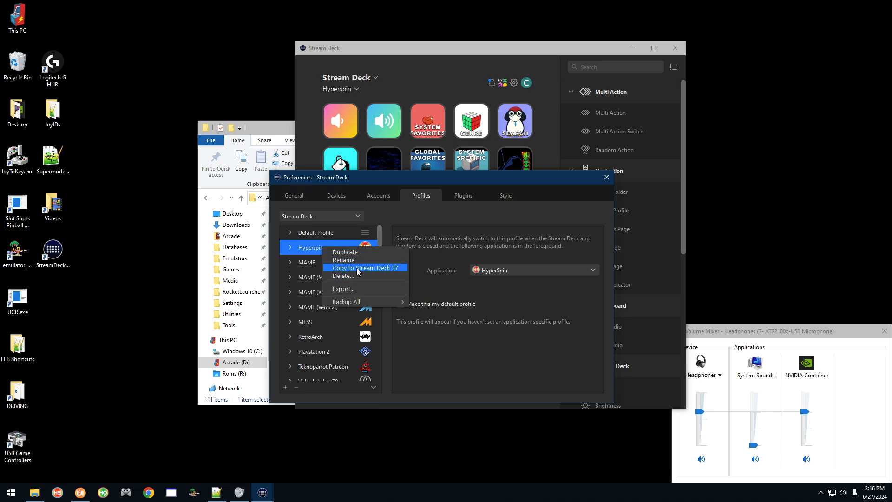
click(384, 268)
Step: Show the profiles of Stream Deck 37 and select the copied Hyperspin profile to check its settings
click(354, 216)
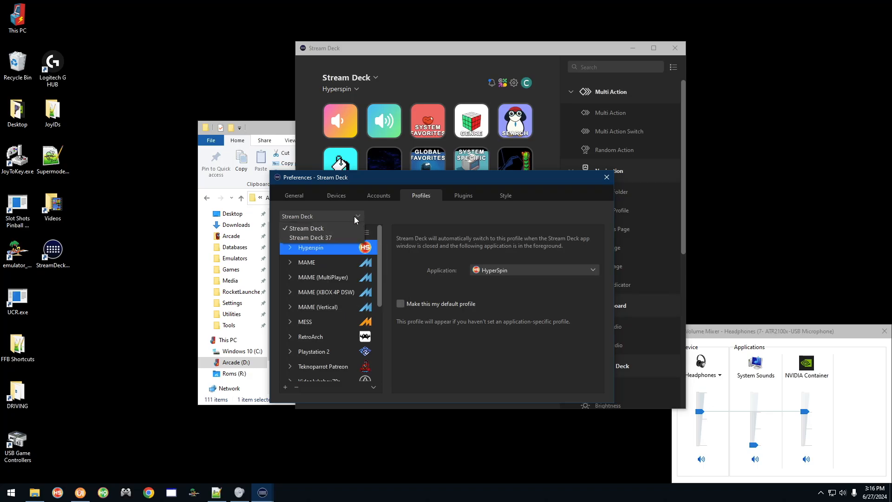
click(330, 238)
click(310, 251)
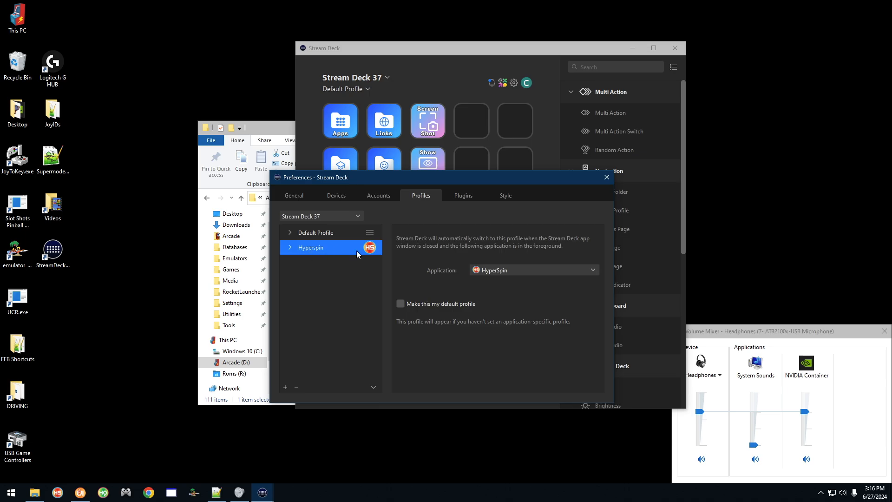
Step: Review the Stream Deck device's profile list, then switch the profile preferences back to Stream Deck 37
click(350, 217)
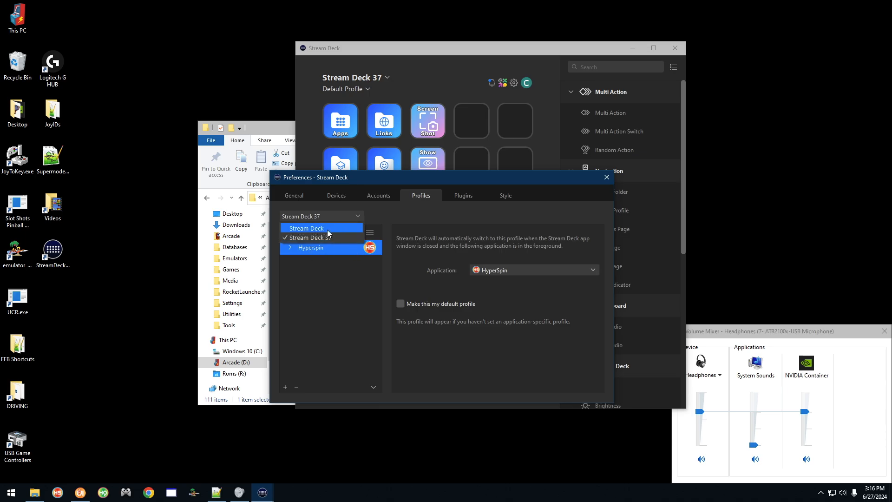
click(329, 228)
drag(378, 281, 373, 260)
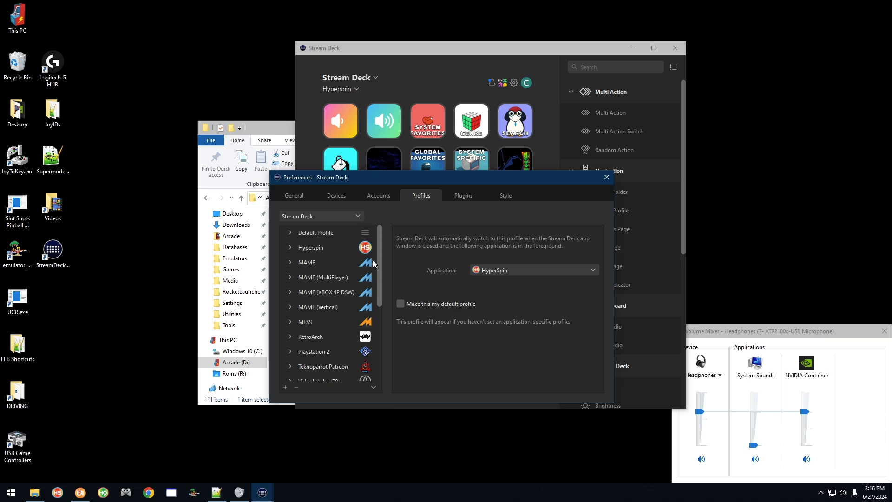
click(363, 216)
click(330, 238)
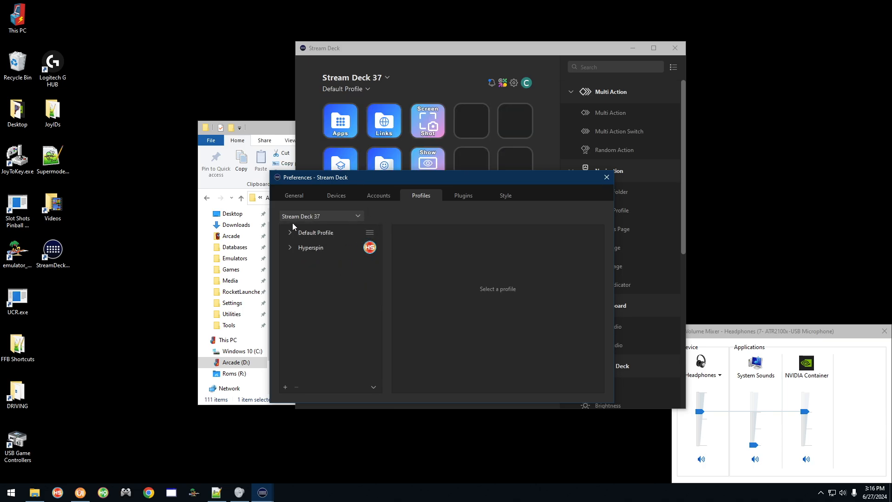
Step: Import the Future Pinball profile into Stream Deck 37 from Utilities > Stream Deck Tools > Backups > Individual Profiles
click(373, 391)
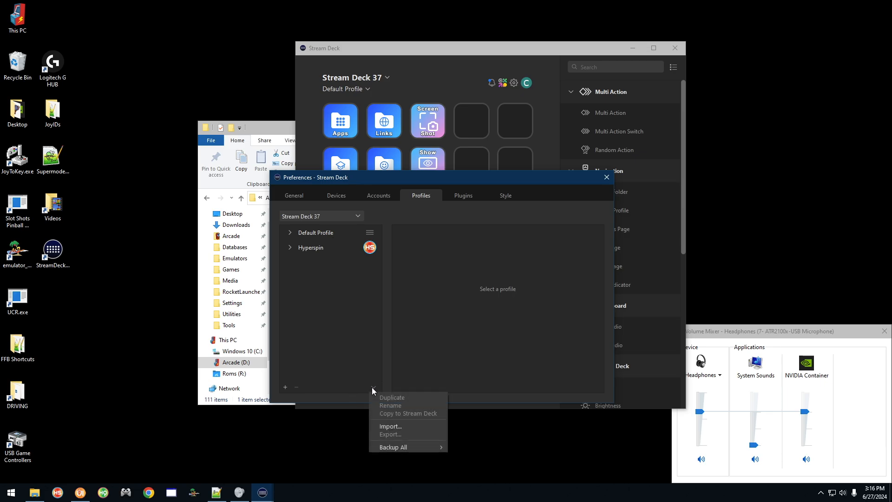
click(398, 426)
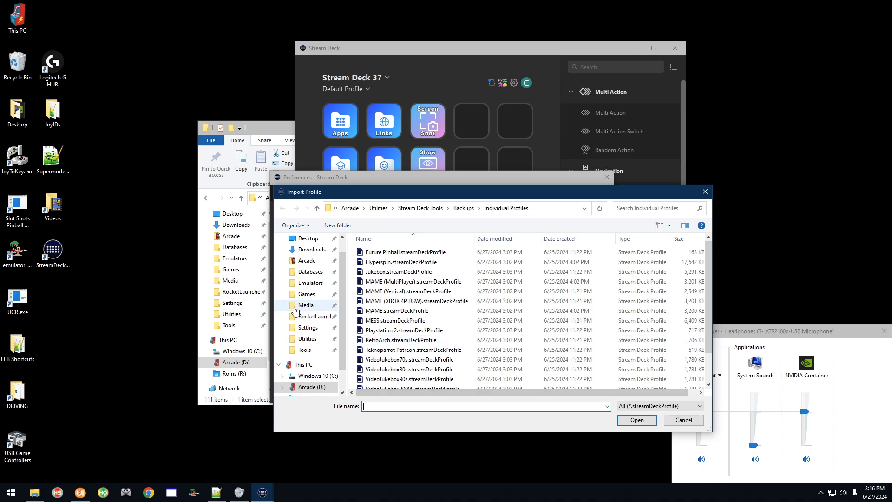
click(307, 340)
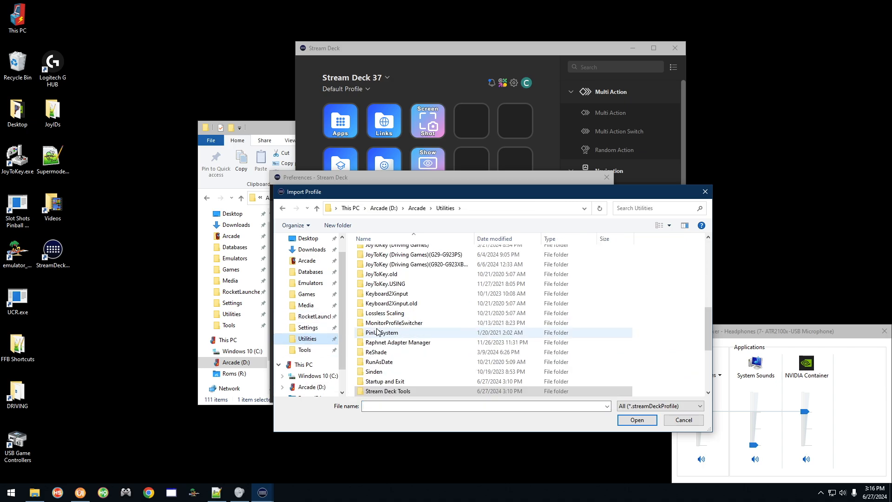
double_click(382, 393)
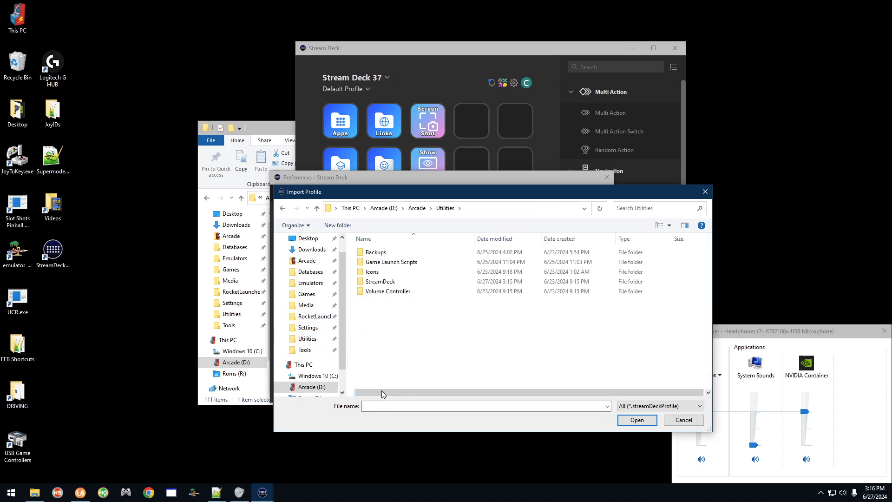
double_click(372, 252)
click(378, 264)
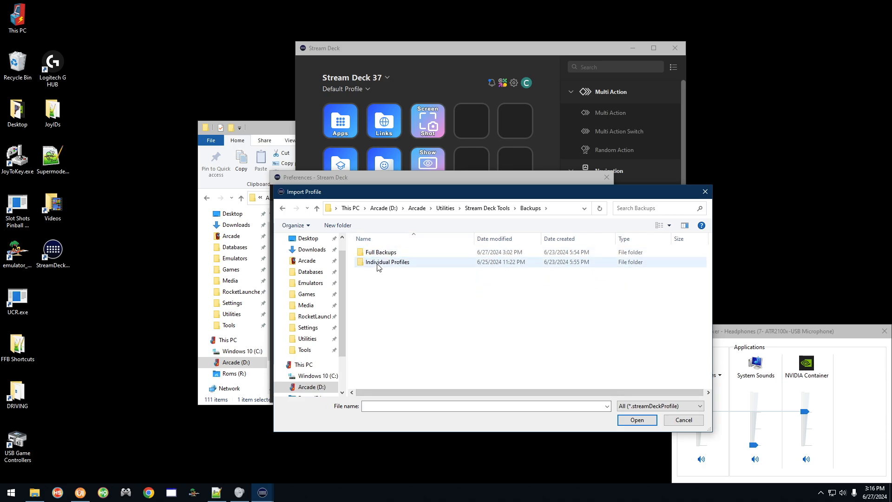
double_click(378, 264)
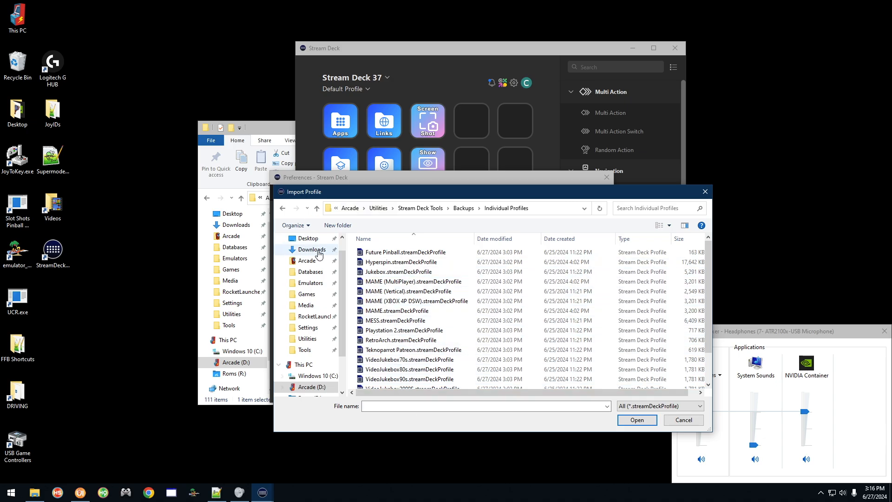
click(372, 253)
click(637, 419)
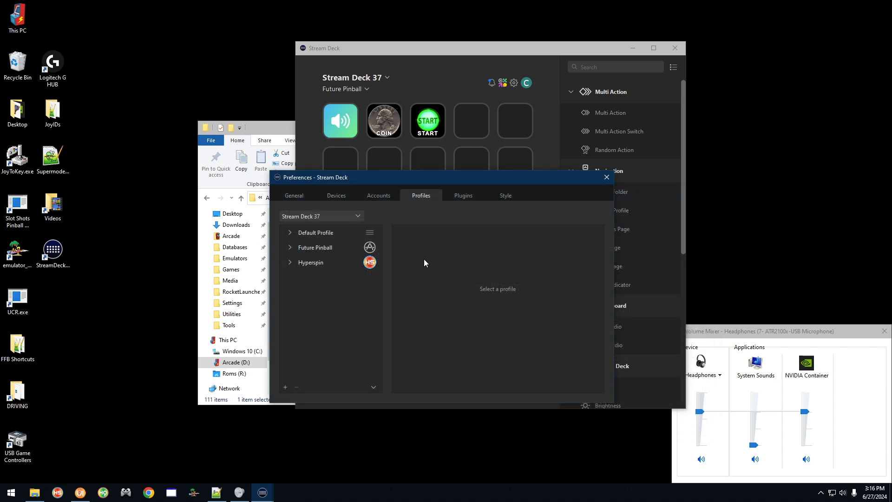
Step: Delete the imported Future Pinball profile from Stream Deck 37
click(348, 246)
right_click(324, 245)
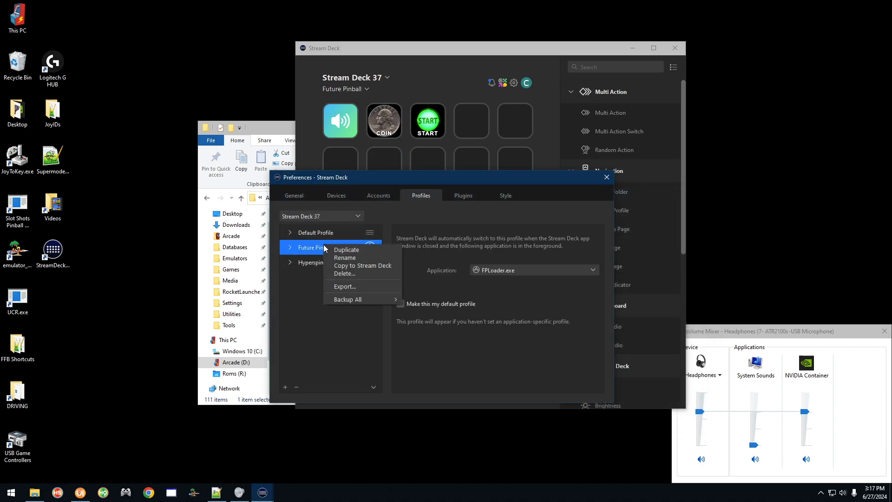
click(345, 273)
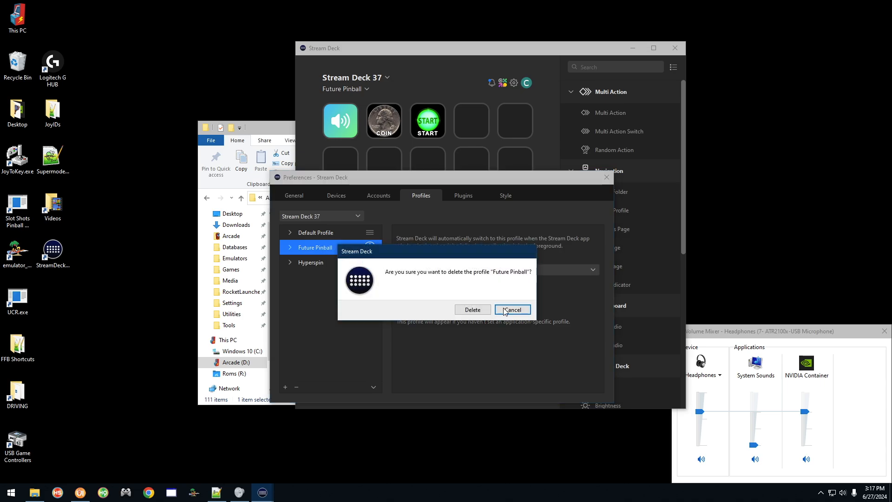
click(484, 309)
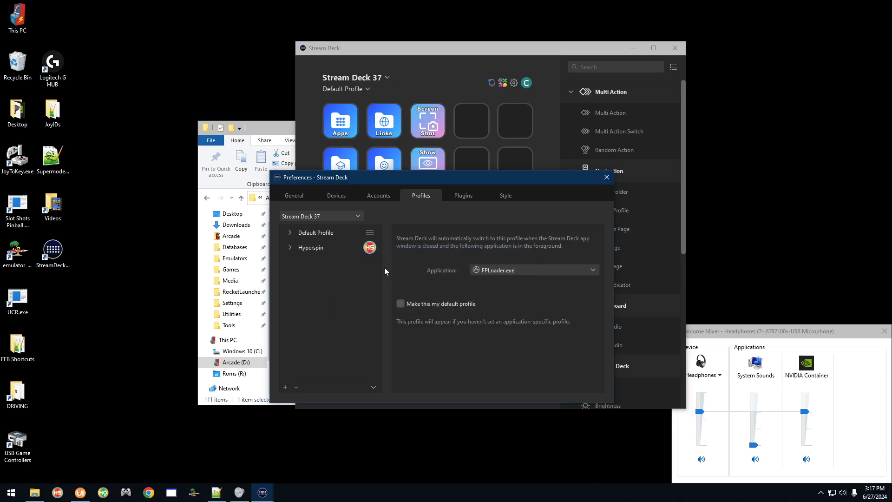
Step: Show the Stream Deck device's profiles and copy MAME and MAME (MultiPlayer) to Stream Deck 37
click(351, 217)
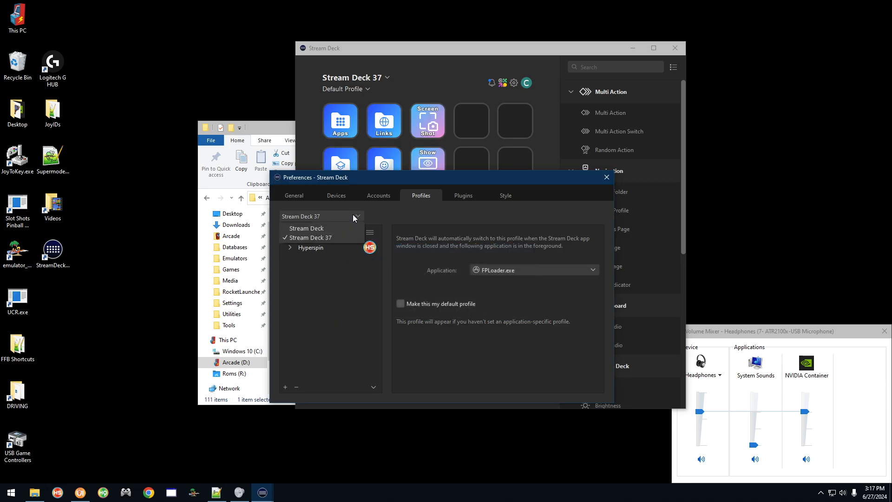
click(330, 228)
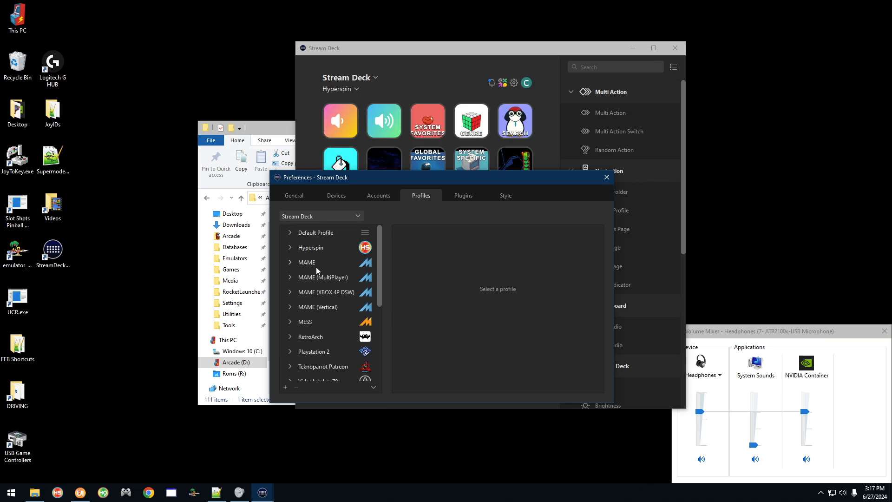
click(333, 263)
right_click(334, 265)
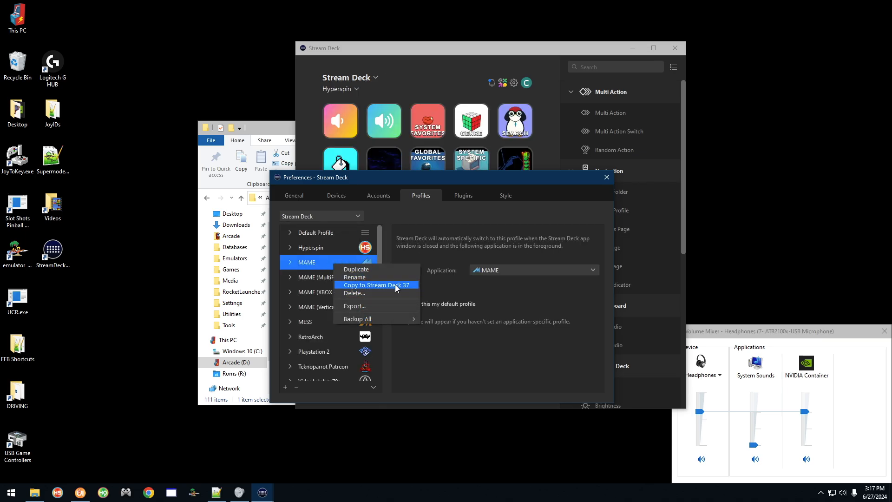
click(396, 288)
right_click(326, 281)
click(378, 305)
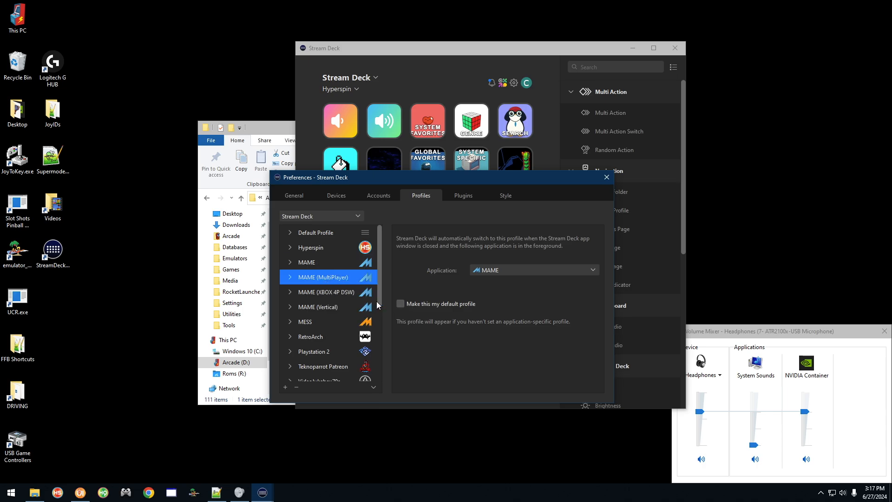
Step: Copy the MAME (XBOX 4P DSW) and MAME (Vertical) profiles to Stream Deck 37
click(332, 292)
right_click(332, 292)
click(378, 313)
click(329, 307)
right_click(329, 307)
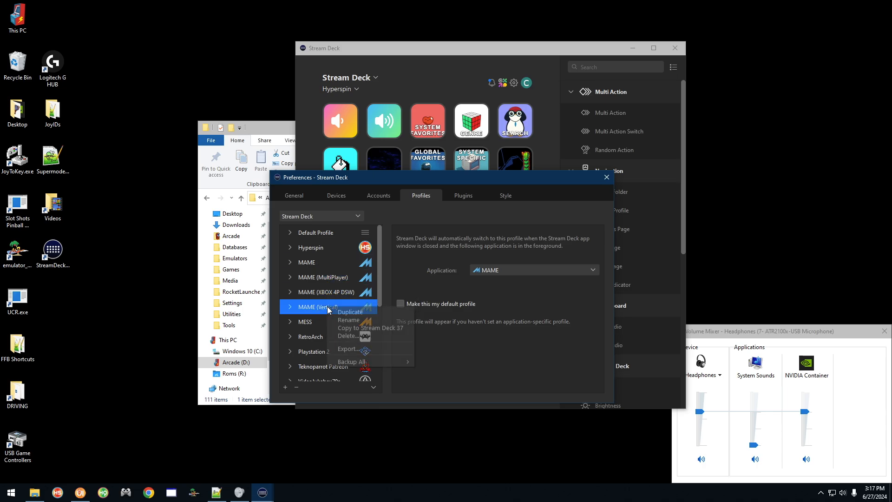
click(377, 328)
Step: Copy the MESS and RetroArch profiles to Stream Deck 37
click(326, 322)
right_click(326, 322)
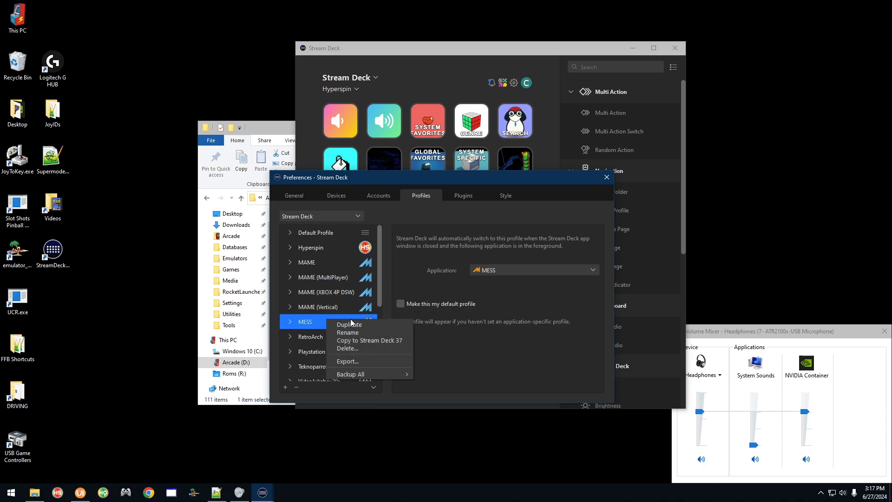
click(377, 343)
scroll(378, 300, down, 2)
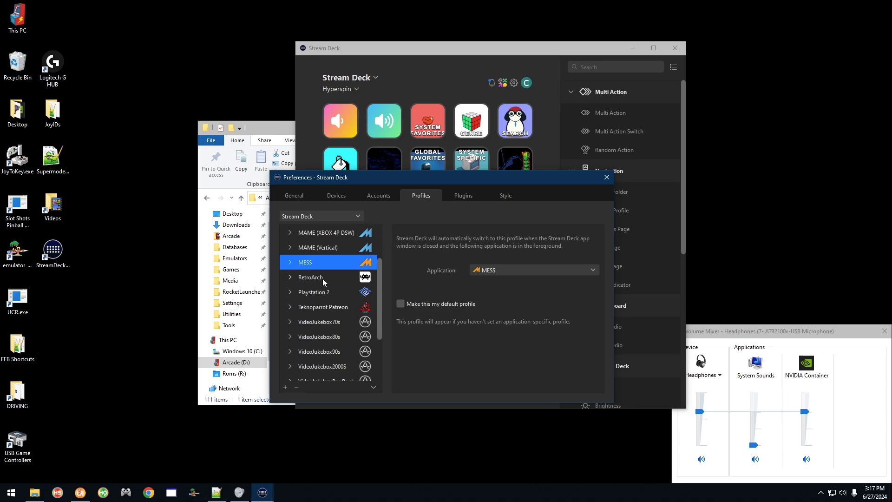
click(330, 278)
right_click(330, 279)
click(367, 299)
Step: Copy the Playstation 2 and Teknoparrot Patreon profiles to Stream Deck 37
click(333, 292)
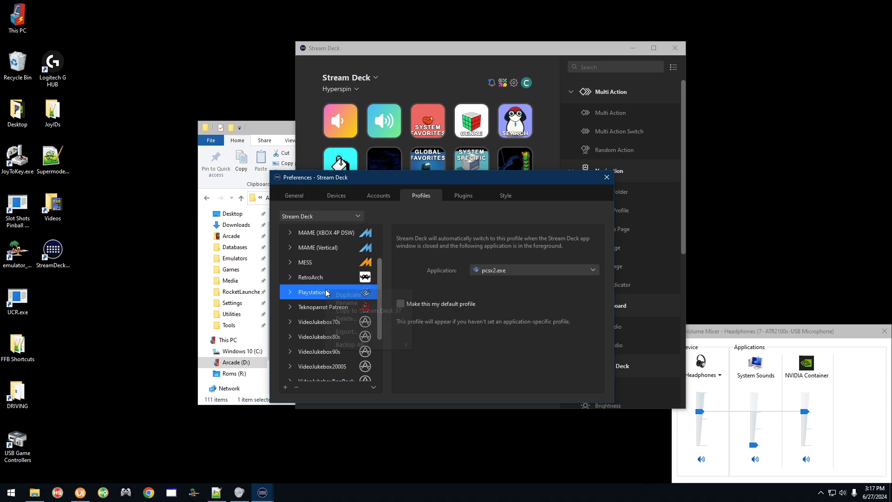
right_click(333, 292)
click(380, 310)
scroll(381, 313, down, 1)
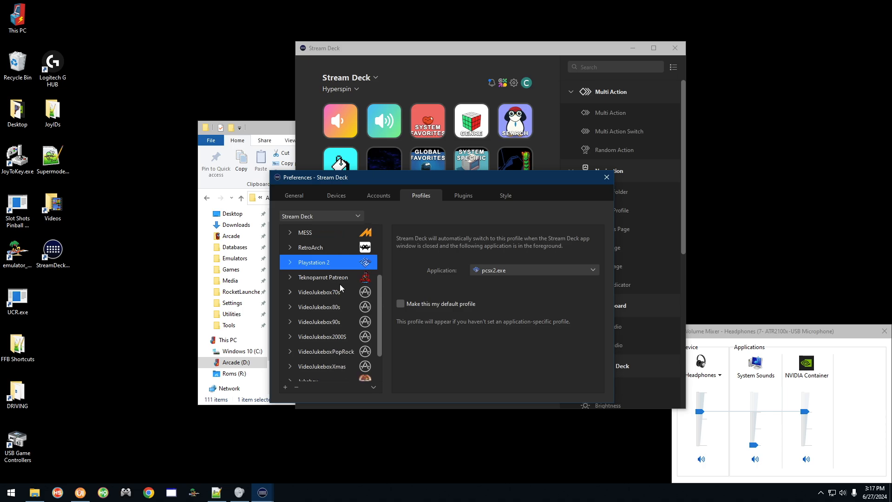
right_click(340, 287)
click(386, 303)
Step: Copy the VideoJukebox70s, VideoJukebox80s and VideoJukebox90s profiles to Stream Deck 37
click(337, 293)
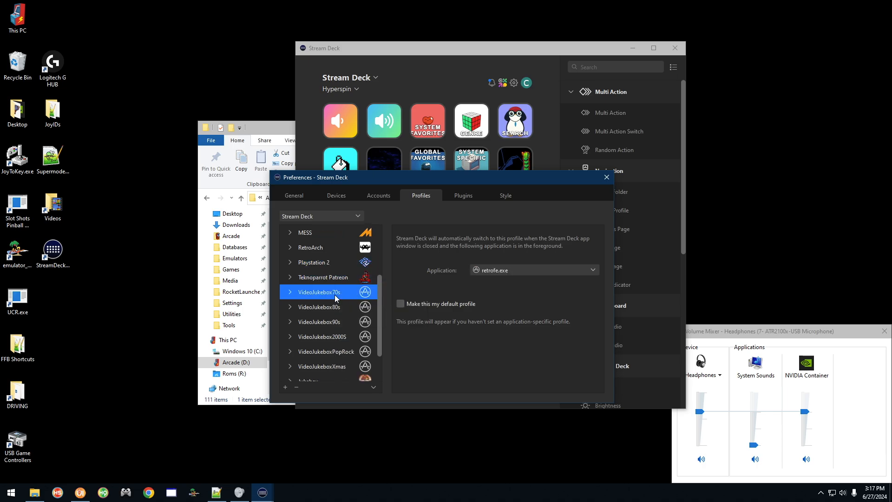
right_click(334, 295)
click(388, 316)
right_click(334, 314)
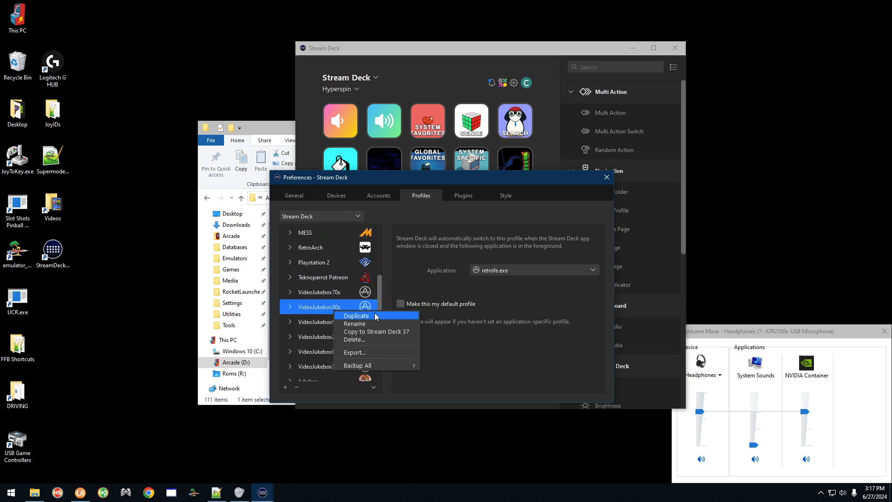
key(Escape)
right_click(340, 323)
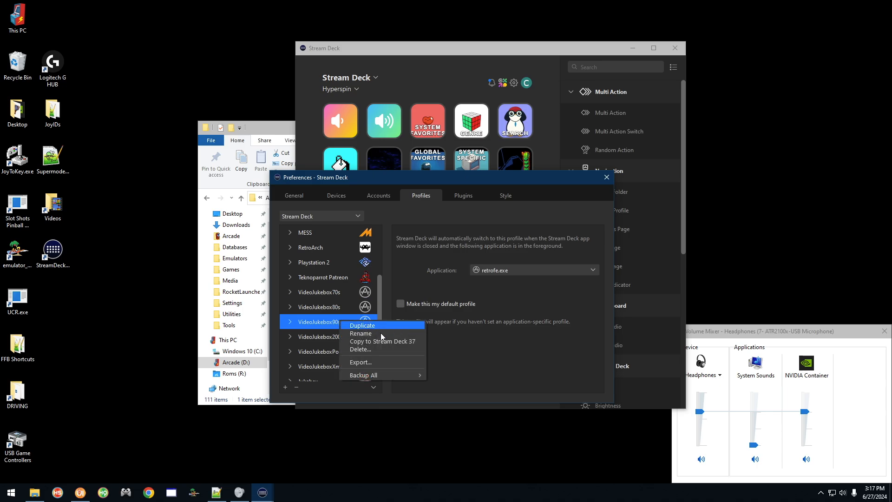
key(Escape)
Step: Copy the VideoJukebox2000S, VideoJukeboxPopRock and VideoJukeboxXmas profiles to Stream Deck 37
right_click(338, 335)
key(Escape)
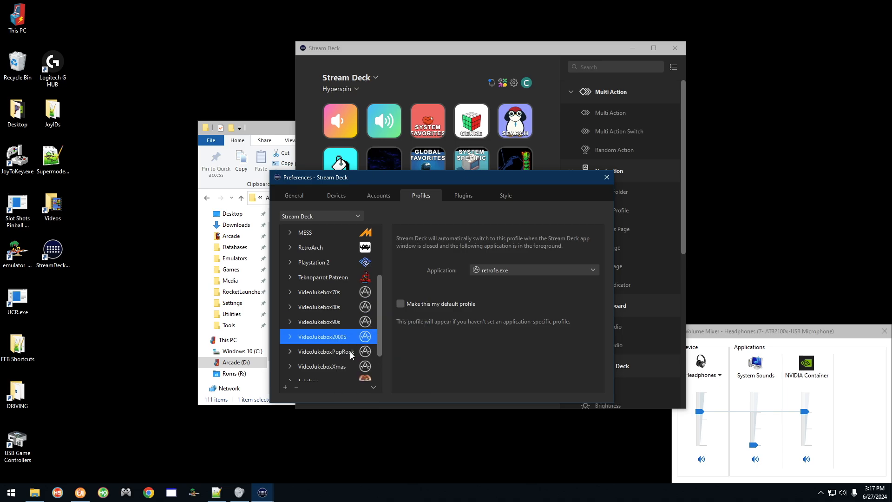
right_click(348, 352)
key(Escape)
scroll(380, 344, down, 2)
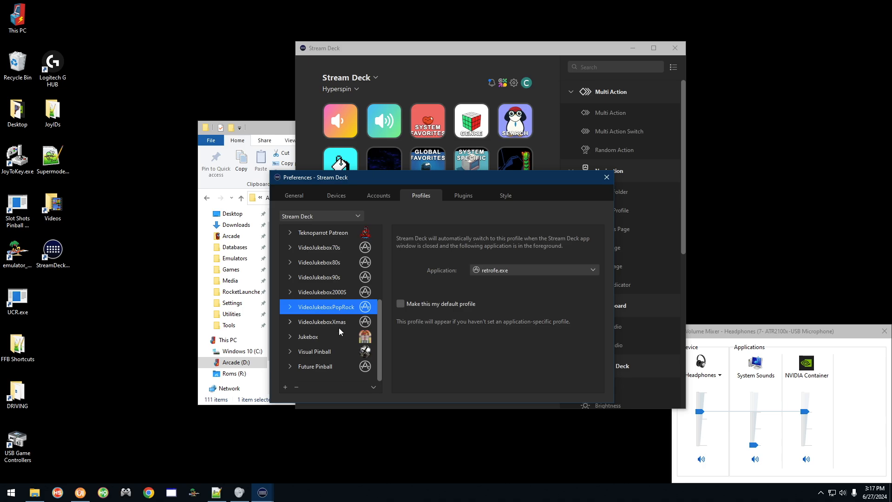
right_click(338, 325)
key(Escape)
Step: Copy the Jukebox, Visual Pinball and Future Pinball profiles to Stream Deck 37
click(336, 335)
right_click(336, 335)
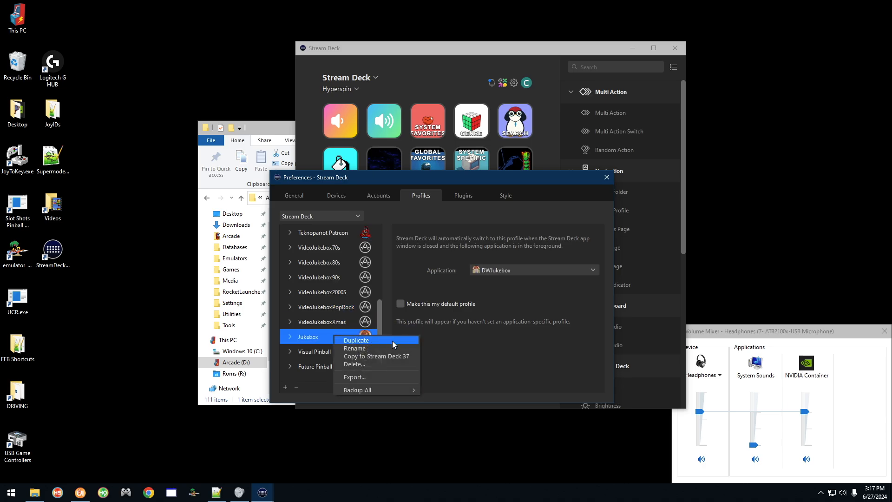
key(Escape)
click(345, 353)
right_click(344, 353)
key(Escape)
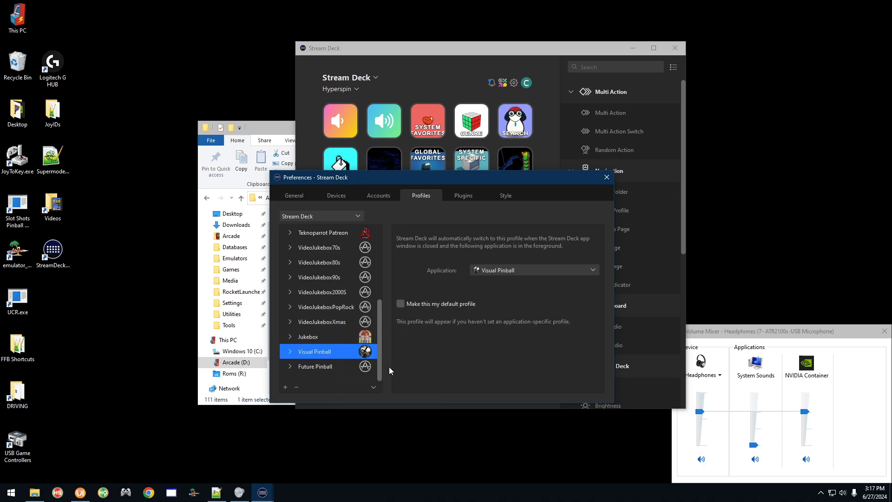
click(335, 366)
right_click(335, 366)
key(Escape)
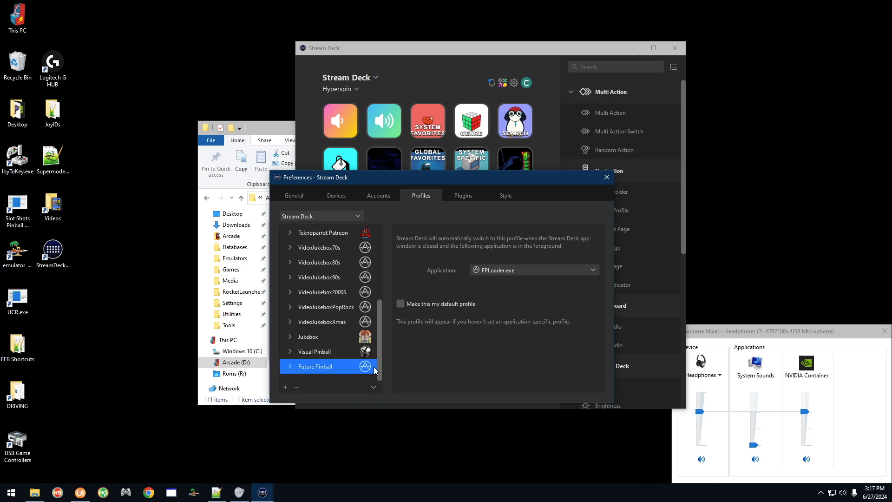
drag(382, 361, 384, 232)
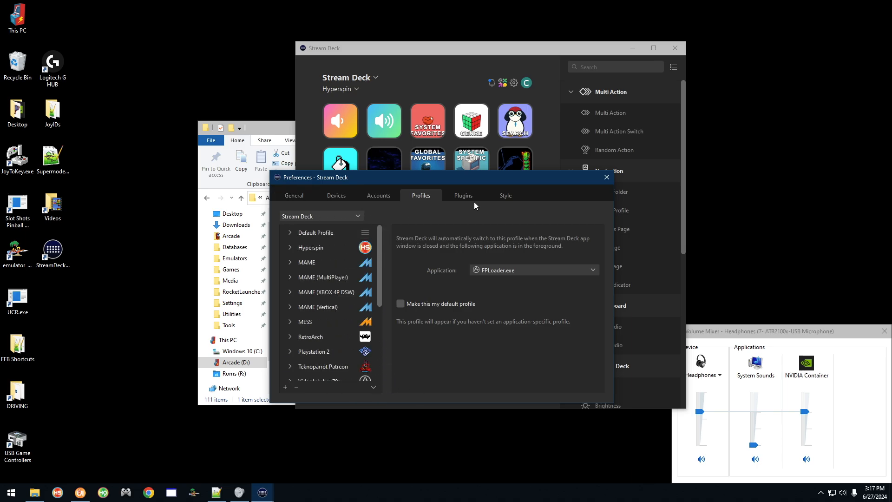
Step: Move the Preferences window lower to uncover the key layout, and look at the plugin and general preferences
drag(537, 183, 525, 197)
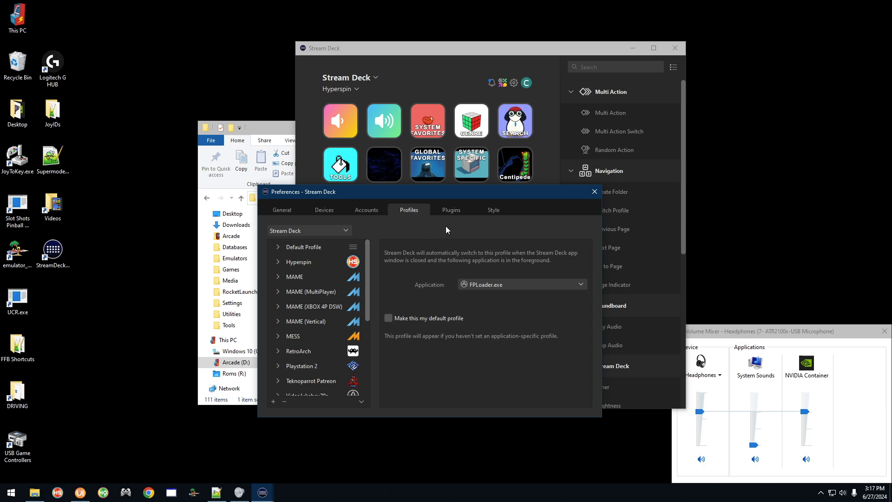
drag(424, 199, 415, 216)
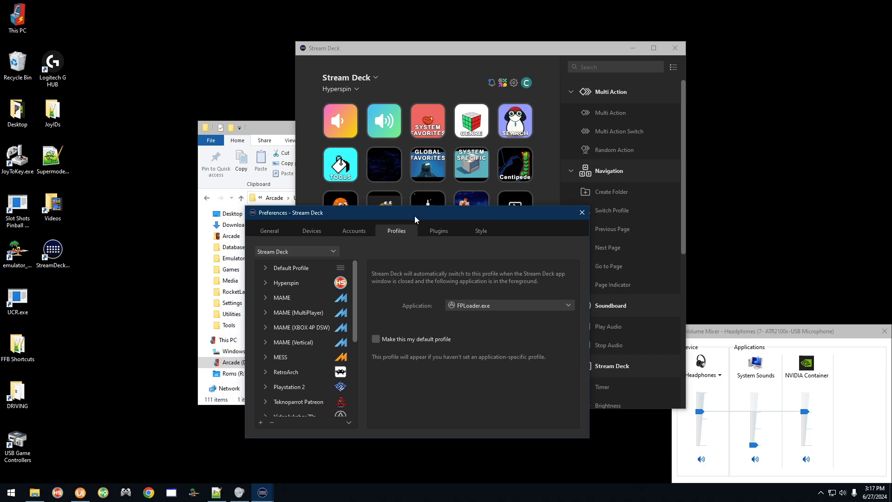
click(432, 235)
click(272, 236)
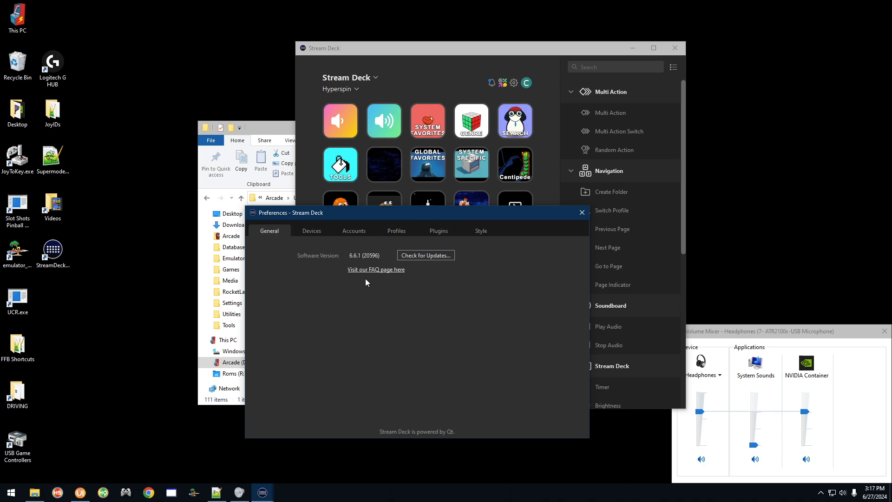
Step: Open the screensaver image editor for the Stream Deck device and browse to the Icons folder inside Stream Deck Tools
click(304, 233)
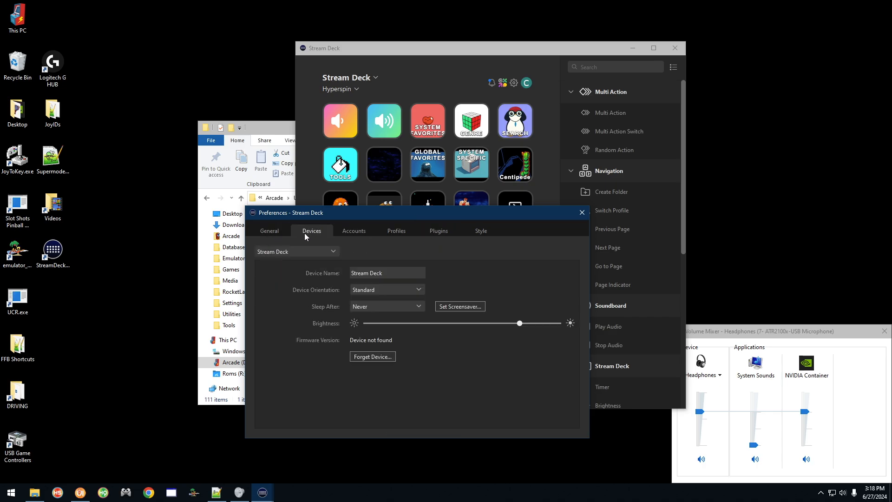
click(465, 307)
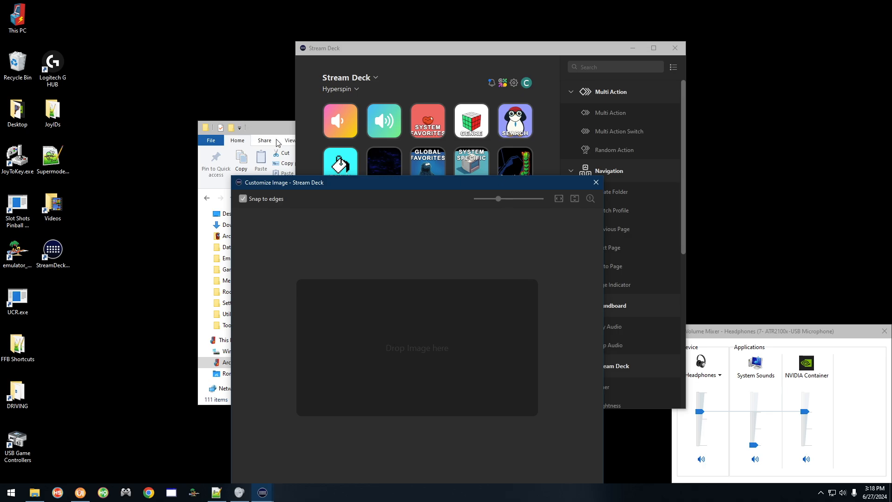
drag(277, 142, 154, 91)
click(221, 154)
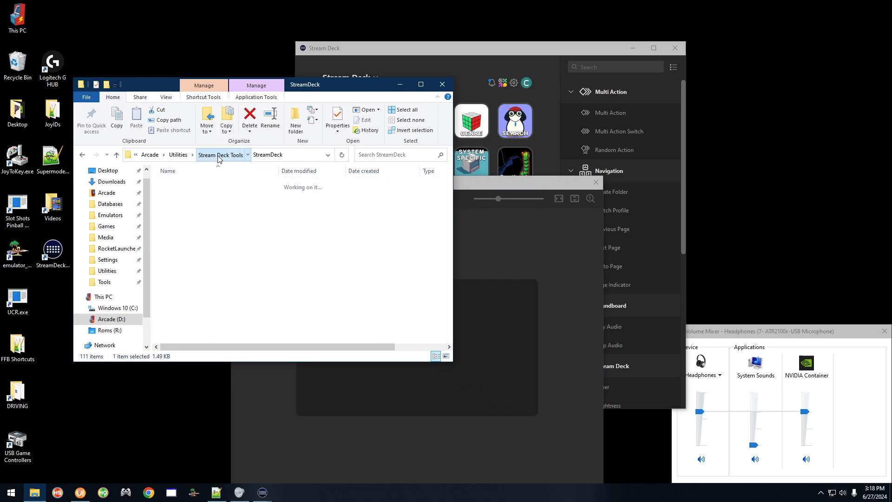
click(176, 207)
double_click(176, 207)
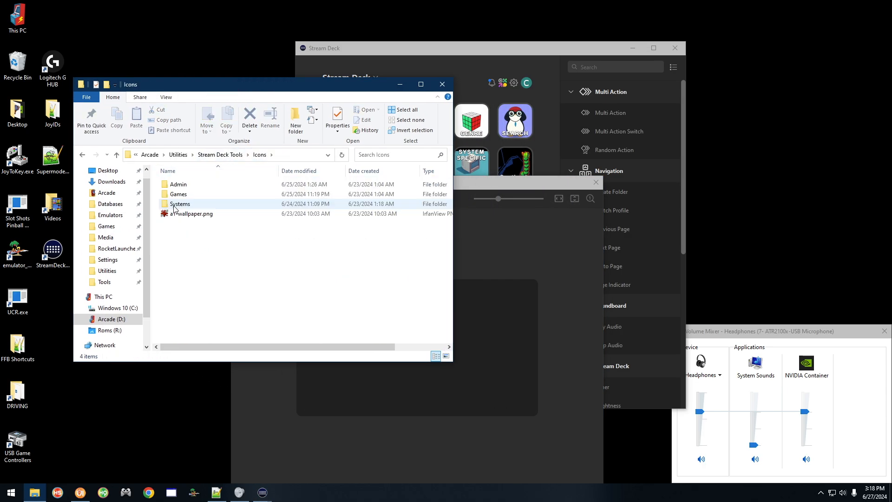
Step: Set a1-wallpaper.png as the Stream Deck device's screensaver image and shift the Preferences window aside
click(185, 216)
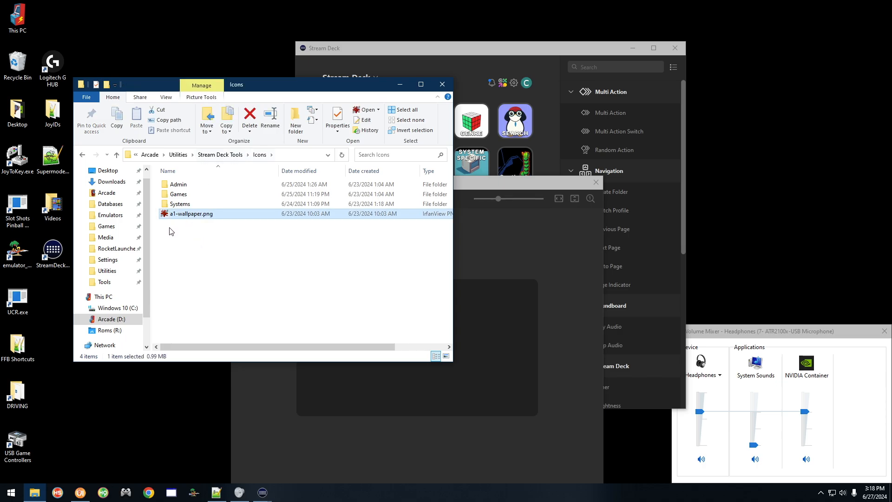
drag(185, 219, 453, 389)
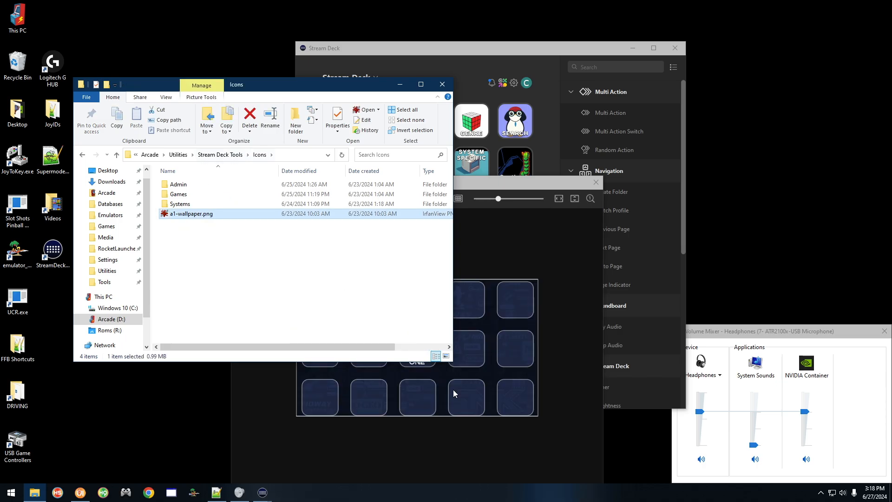
click(498, 180)
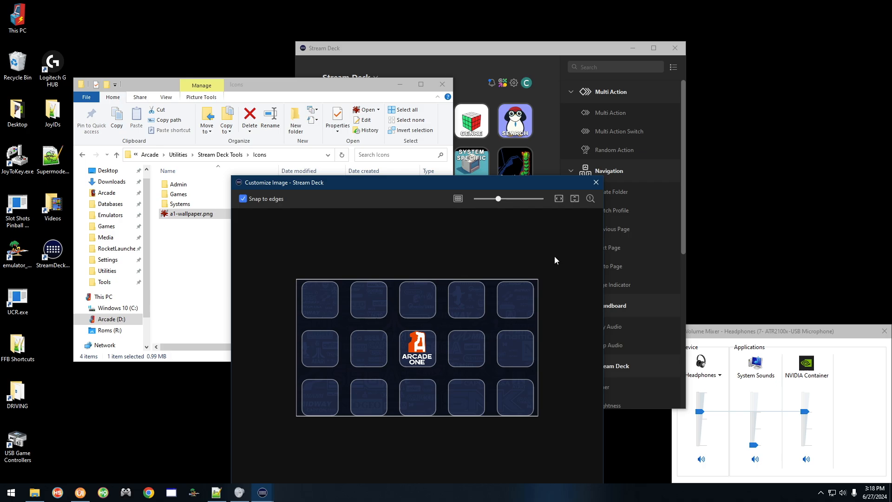
drag(446, 186, 418, 110)
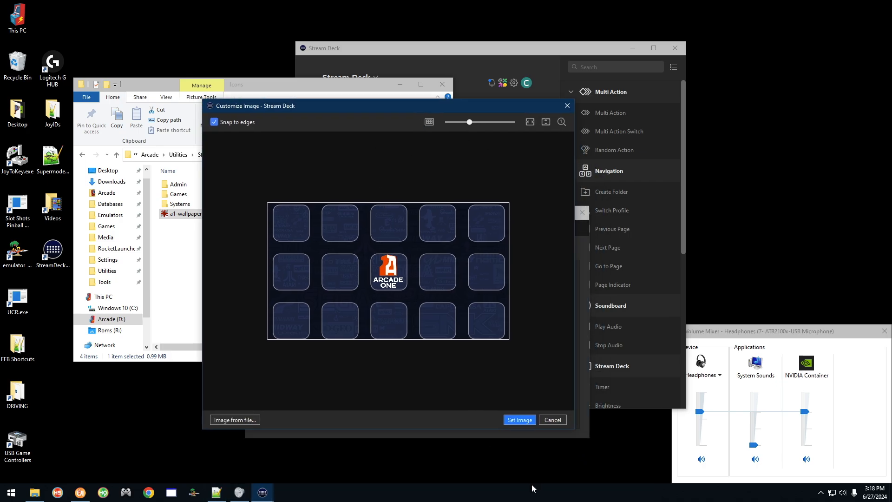
click(514, 421)
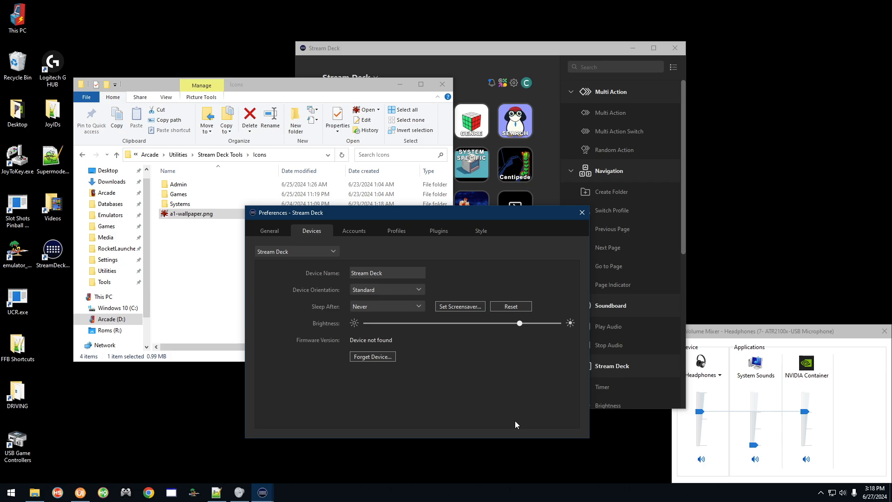
drag(467, 212, 494, 216)
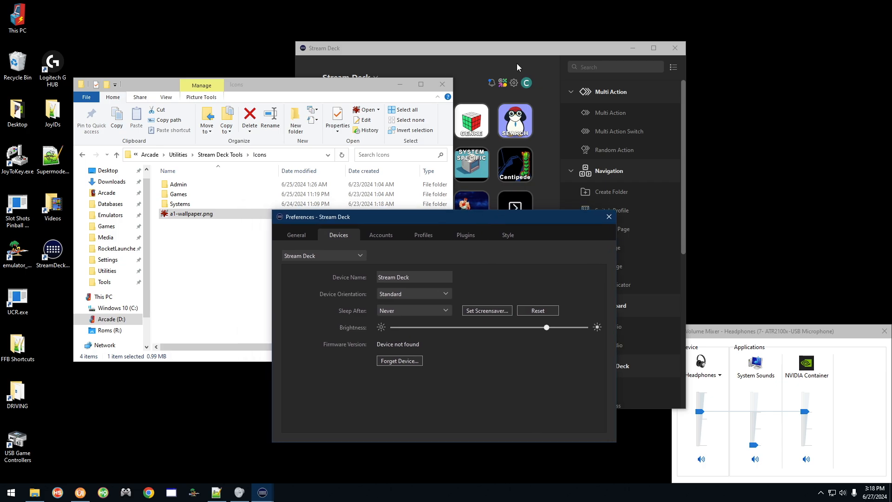
Step: Bring the main Stream Deck window forward and select the Hyperspin profile on the Stream Deck 37 device
click(534, 38)
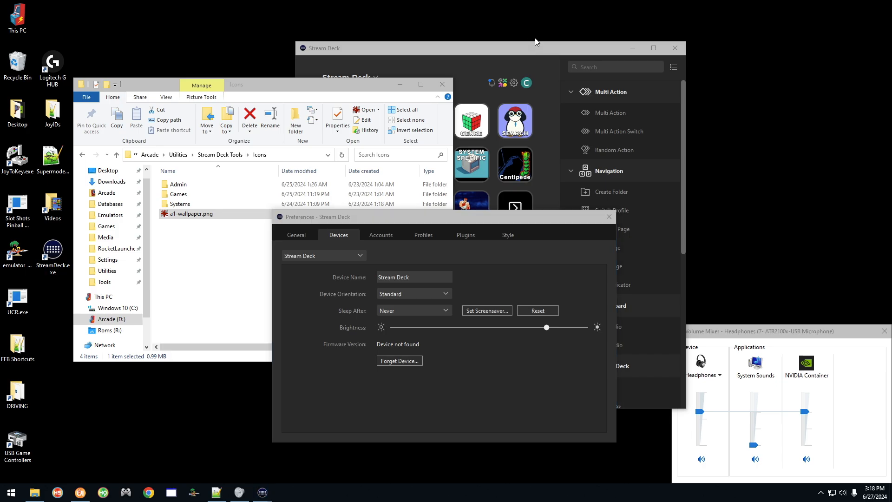
click(528, 46)
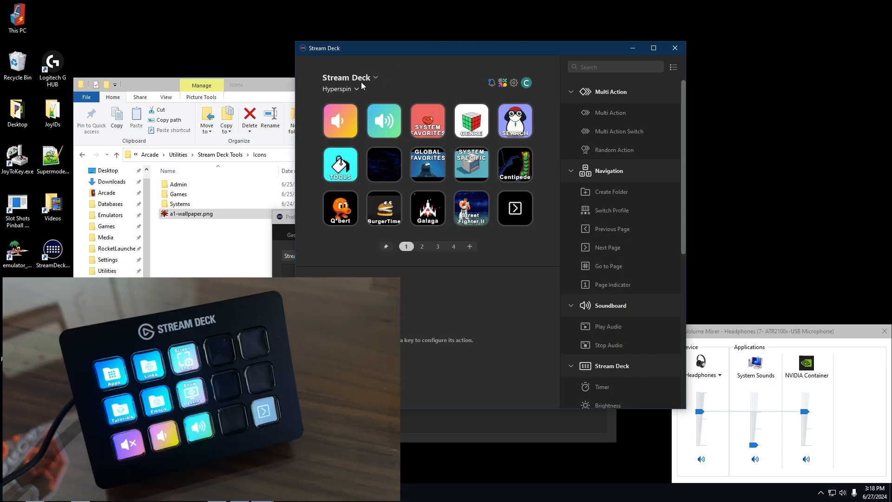
click(361, 81)
click(361, 111)
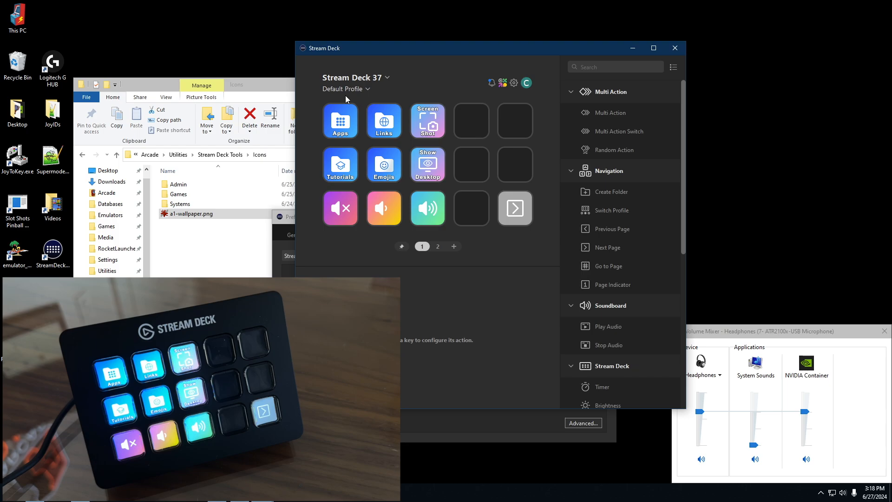
click(364, 93)
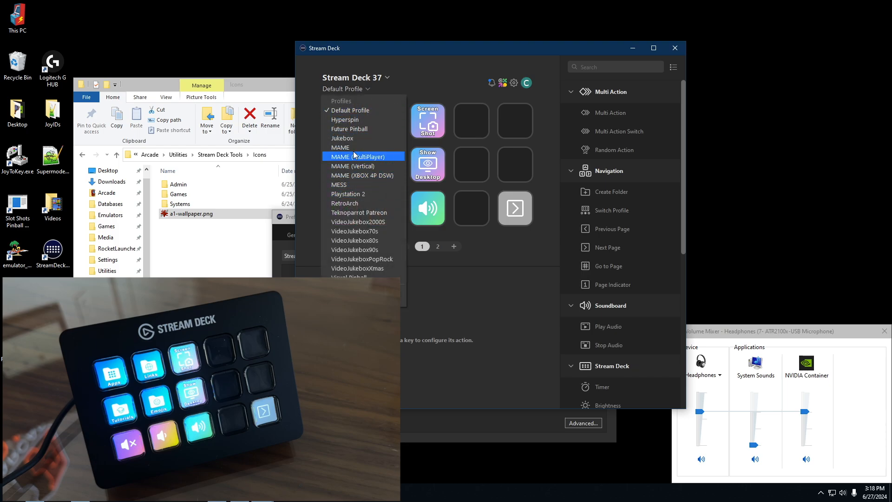
click(344, 122)
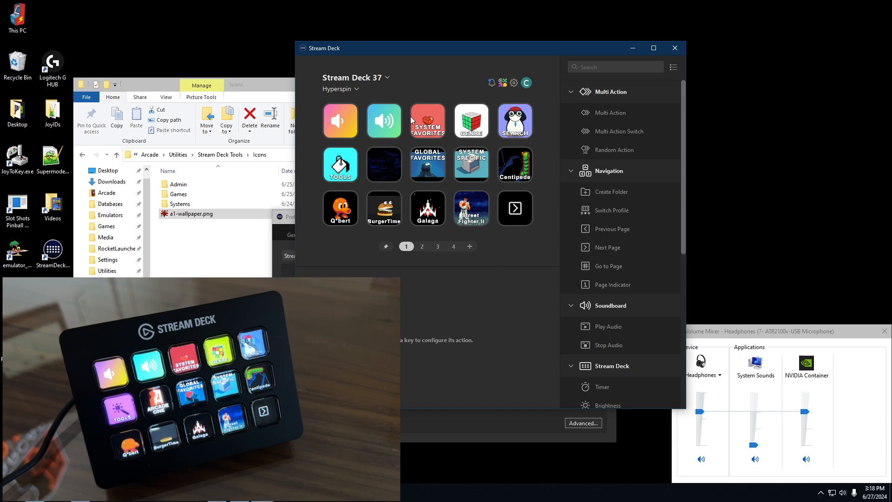
Step: Preview the MAME (Vertical) and Teknoparrot Patreon profiles on Stream Deck 37, and return to the Hyperspin profile
click(336, 89)
click(355, 166)
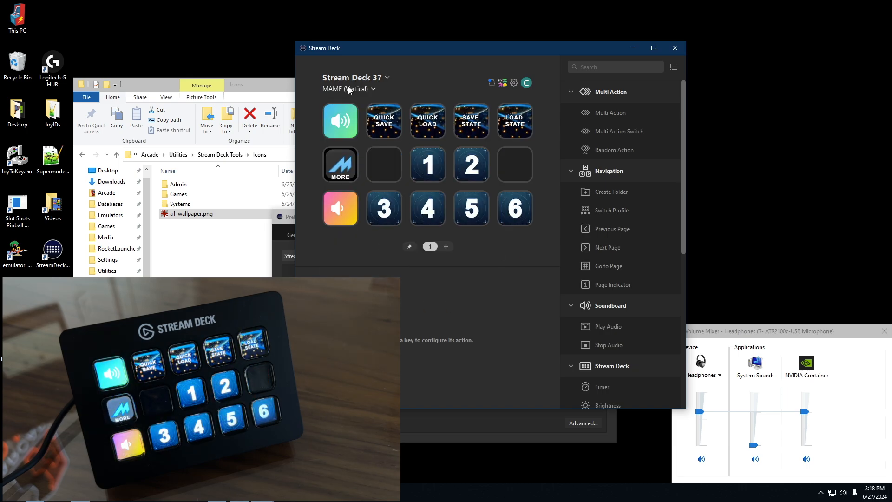
click(347, 87)
click(347, 213)
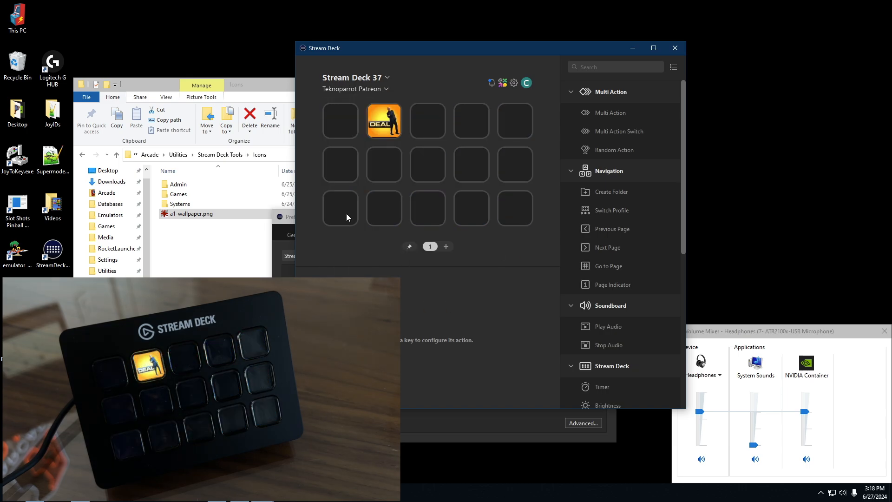
click(355, 91)
click(347, 122)
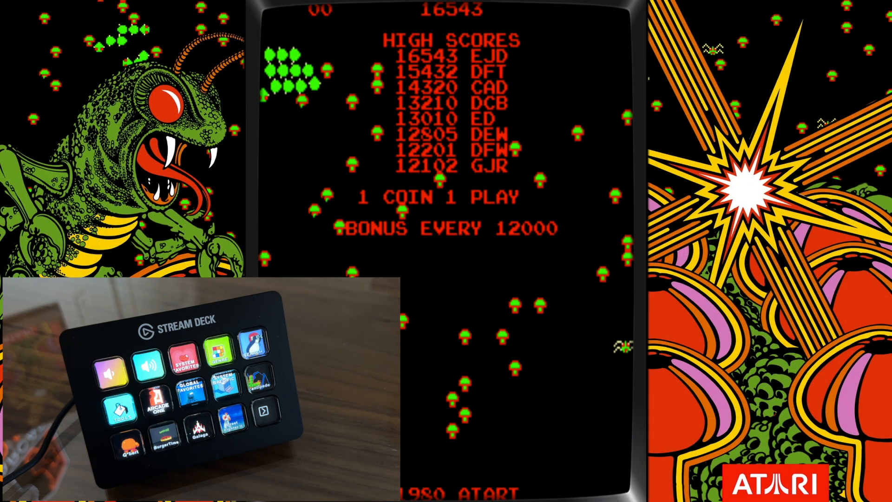
Step: Exit the running Centipede game and move the Stream Deck and Icons folder windows apart
key(Escape)
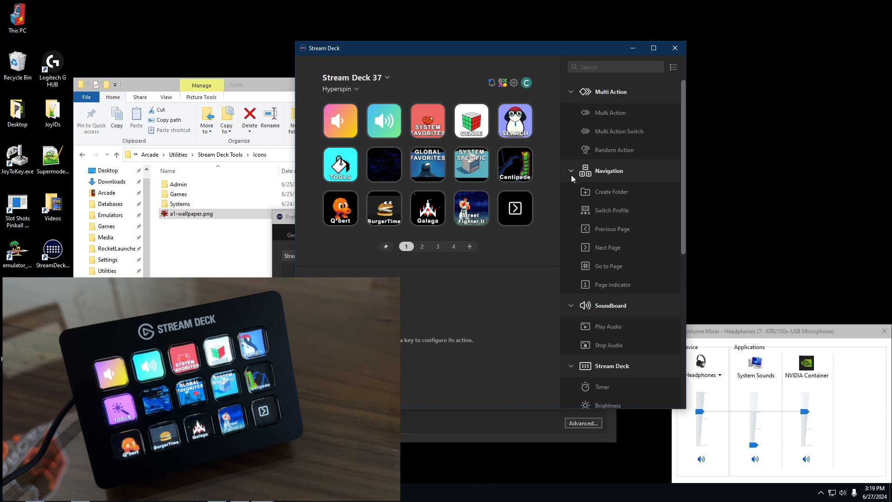
double_click(518, 214)
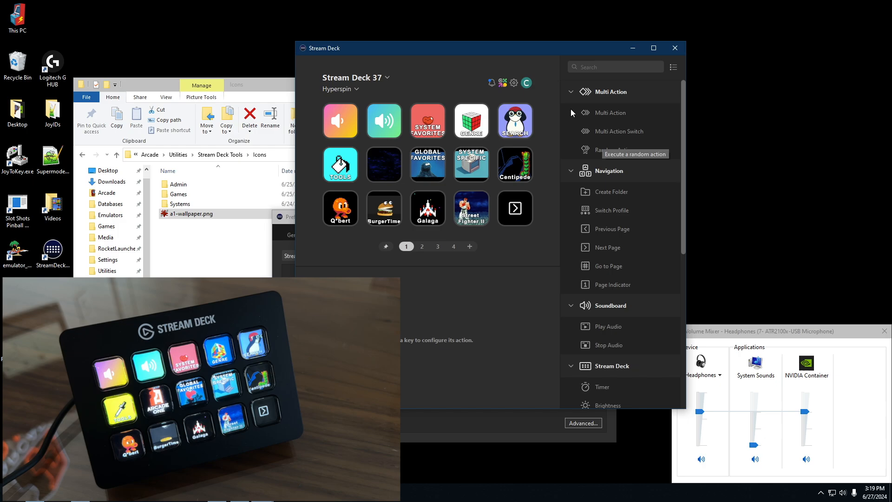
drag(546, 51, 653, 74)
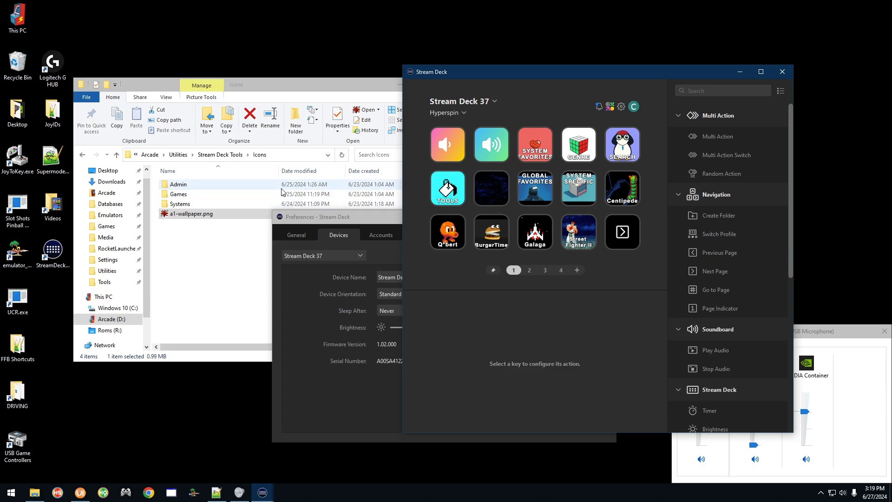
drag(294, 90, 272, 73)
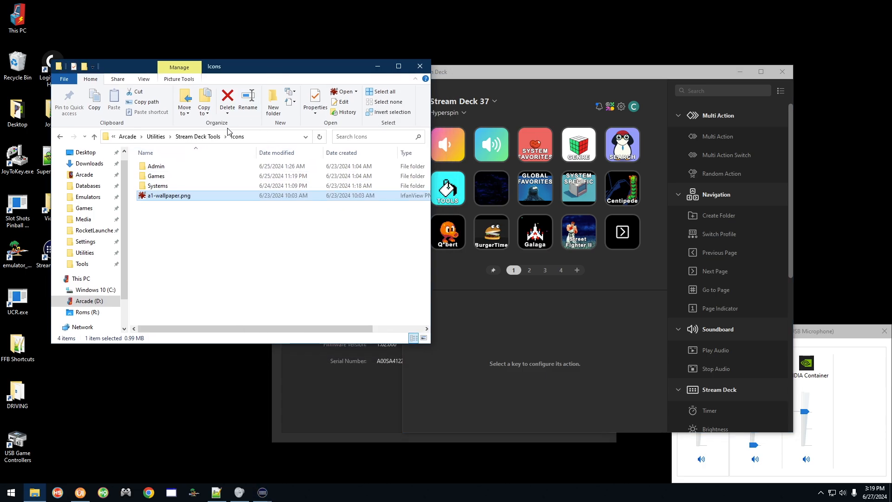
Step: Open the Game Launch Scripts folder in Stream Deck Tools and look through its system folders
click(197, 136)
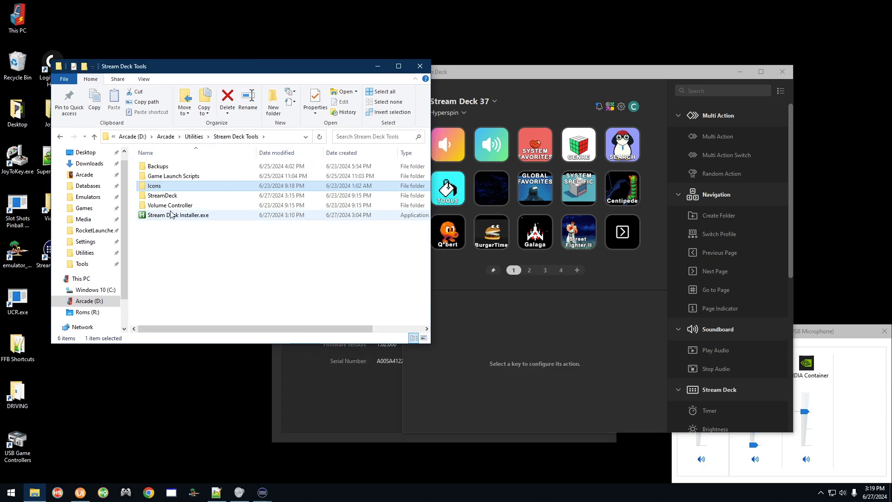
click(176, 178)
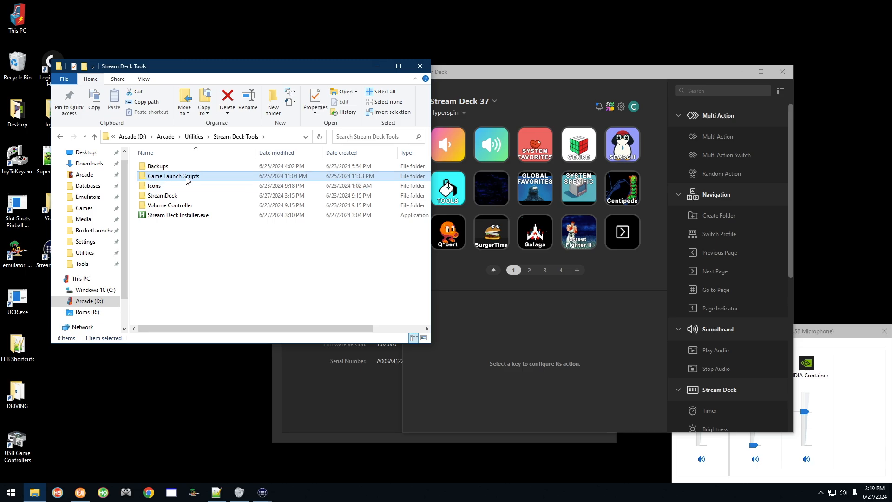
double_click(186, 180)
scroll(430, 184, down, 5)
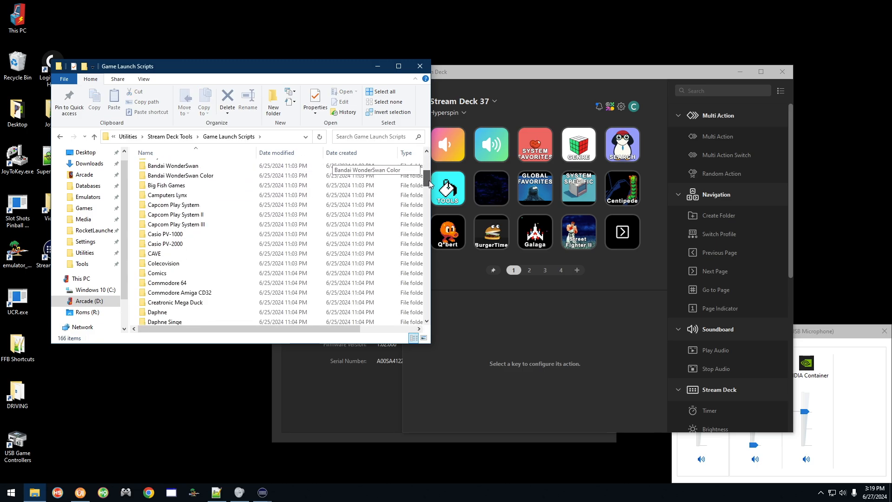
mouse_move(429, 180)
mouse_down()
mouse_move(428, 225)
mouse_move(422, 166)
mouse_up()
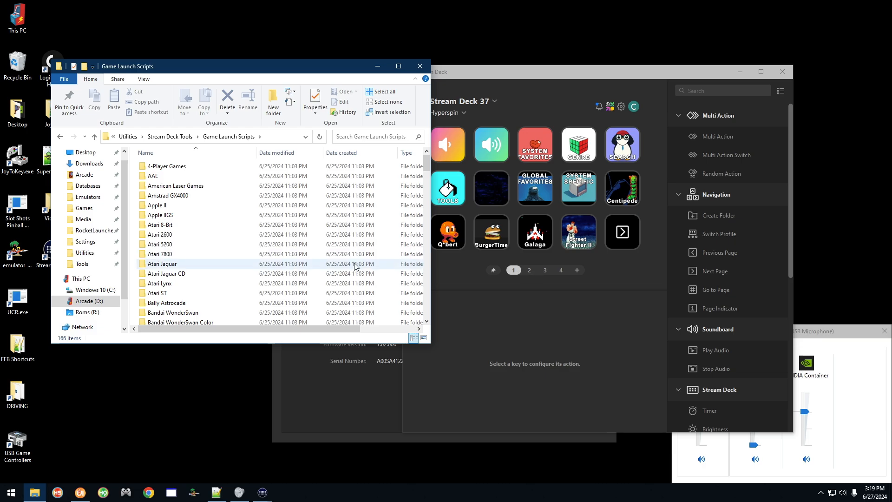
Step: Find the MAME folder among the game launch scripts and open it
click(245, 225)
key(m)
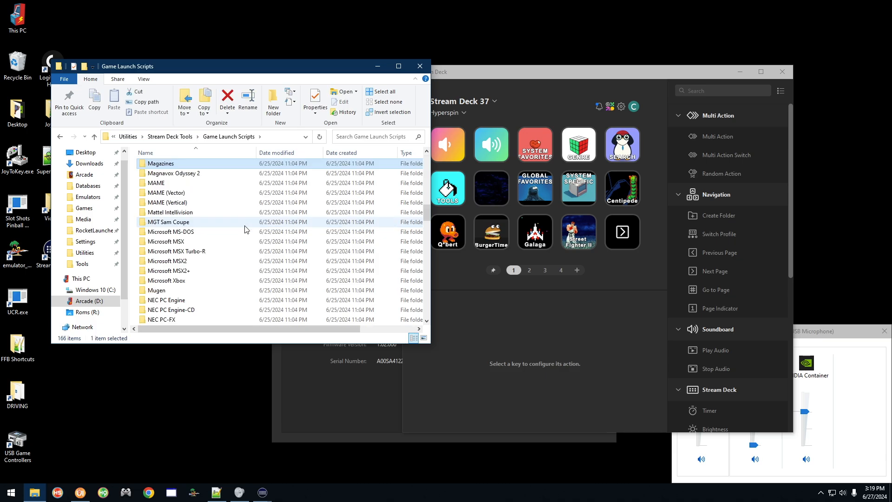
click(201, 184)
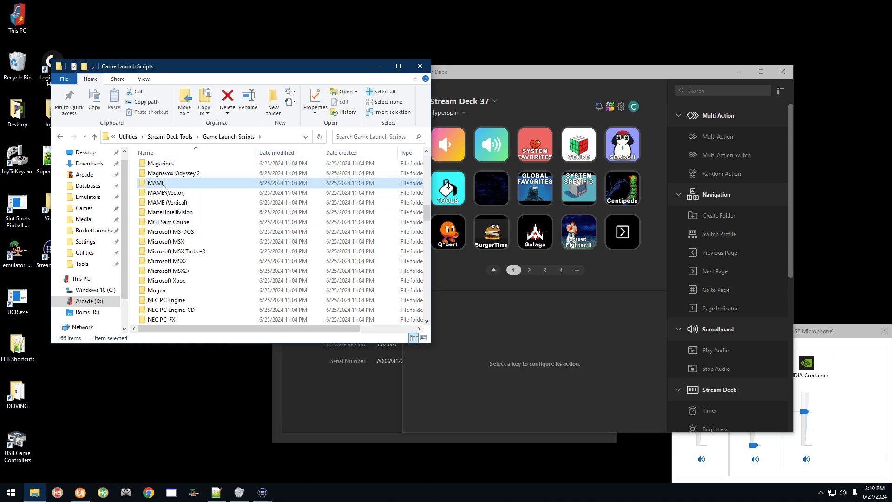
double_click(164, 187)
mouse_move(425, 160)
mouse_down()
mouse_move(426, 259)
mouse_move(431, 155)
mouse_up()
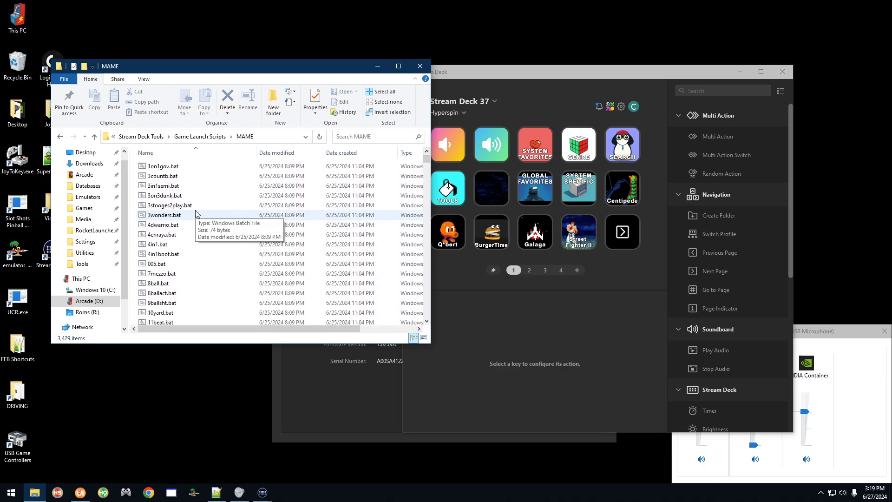
Step: Look at individual game batch files in the MAME folder, such as 3wonders.bat and 4enraya.bat, and move its window off the desktop icons
click(168, 170)
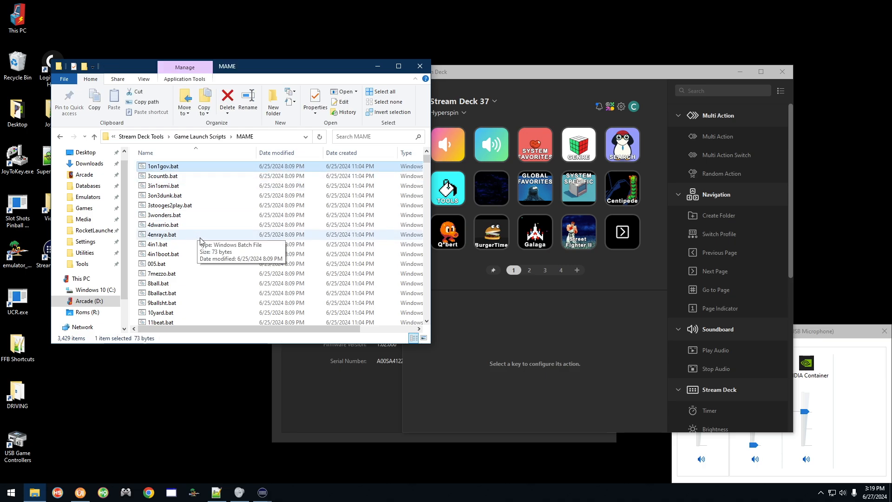
click(163, 216)
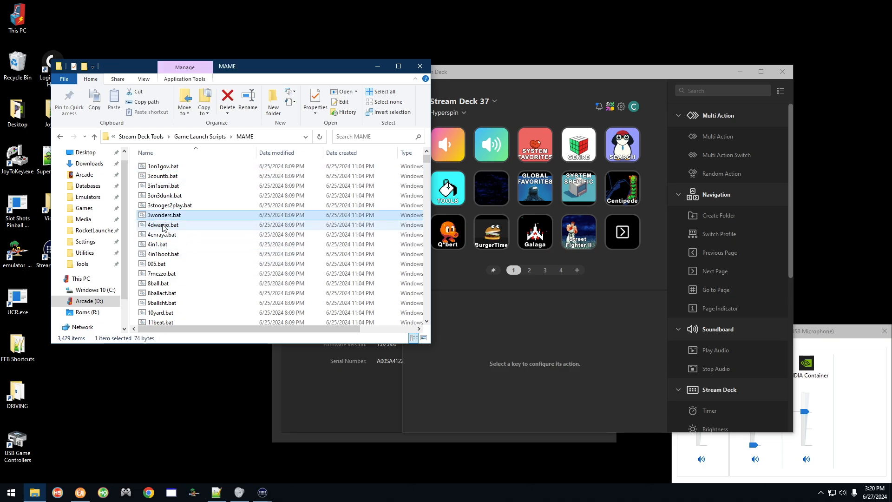
click(195, 235)
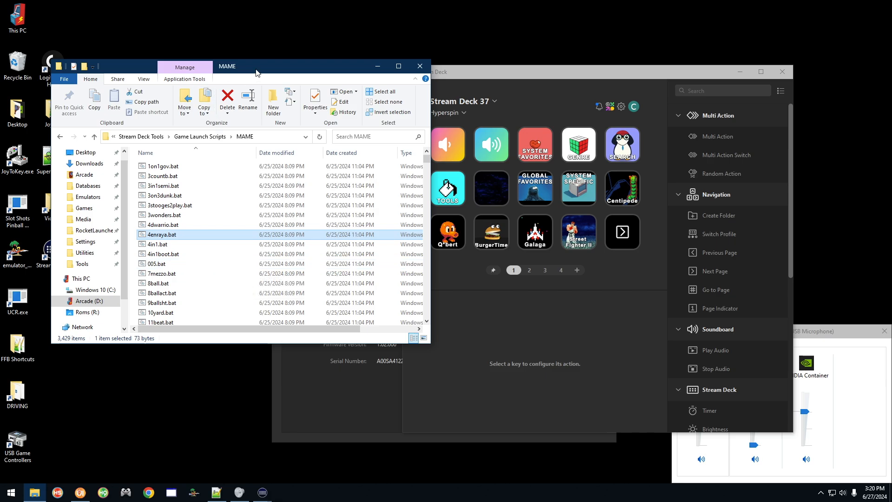
drag(258, 70, 345, 69)
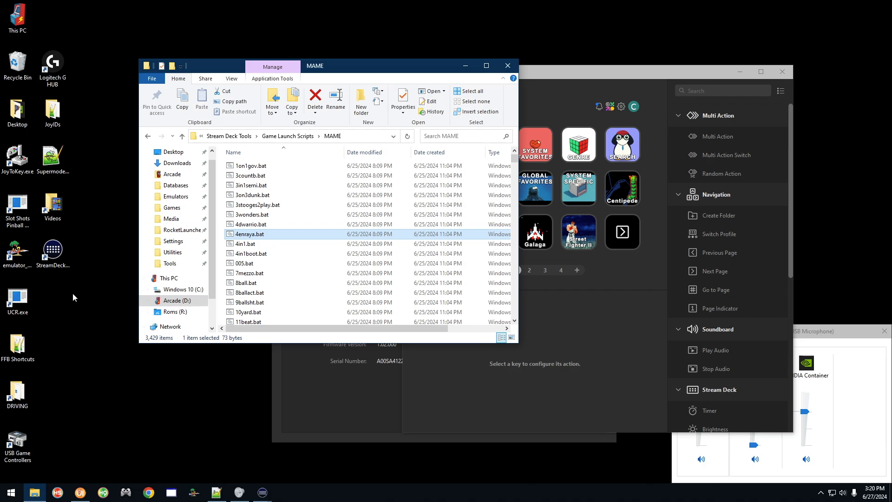
Step: Switch to RocketLauncherUI and look through its system list as far as the MAME and Nintendo systems
click(80, 496)
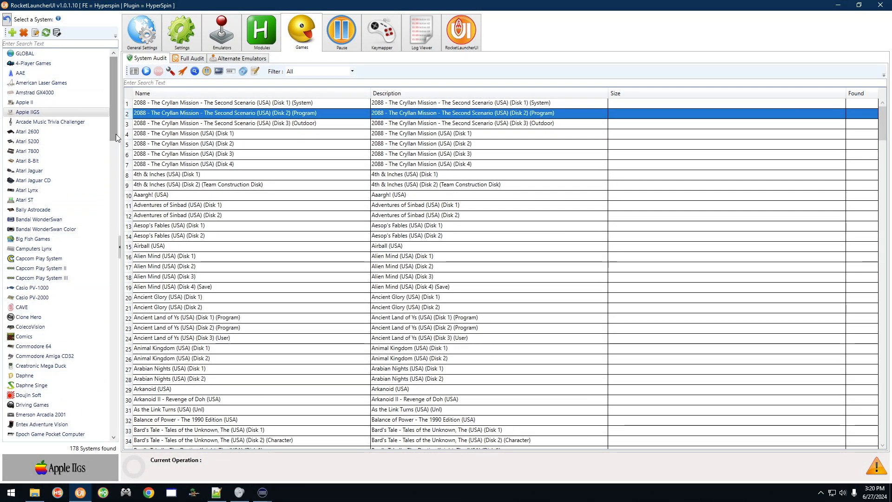
drag(114, 139, 124, 413)
key(alt+Tab)
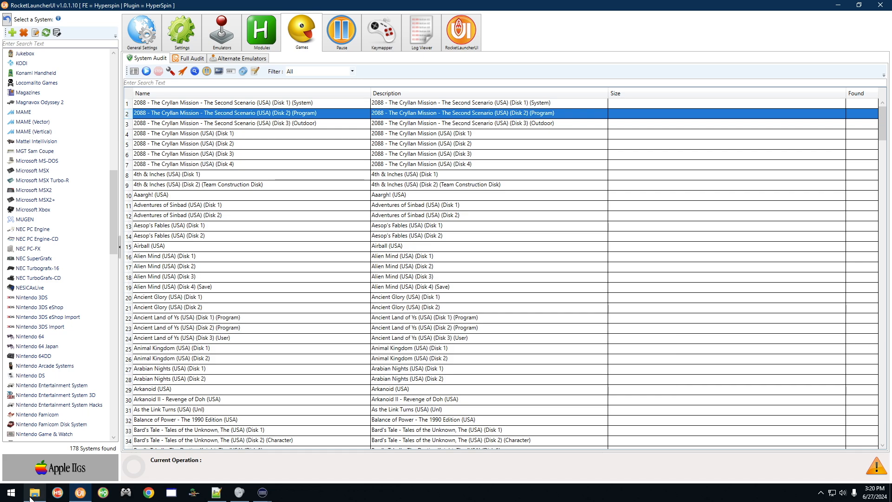
Step: Glance at the Game Launch Scripts folder, then select the MAME system in RocketLauncherUI and load its game list
click(285, 136)
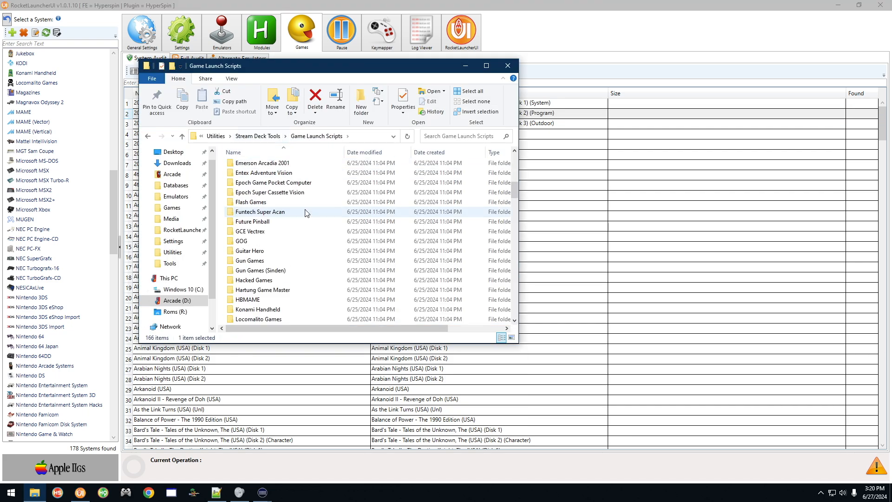
scroll(174, 211, up, 1)
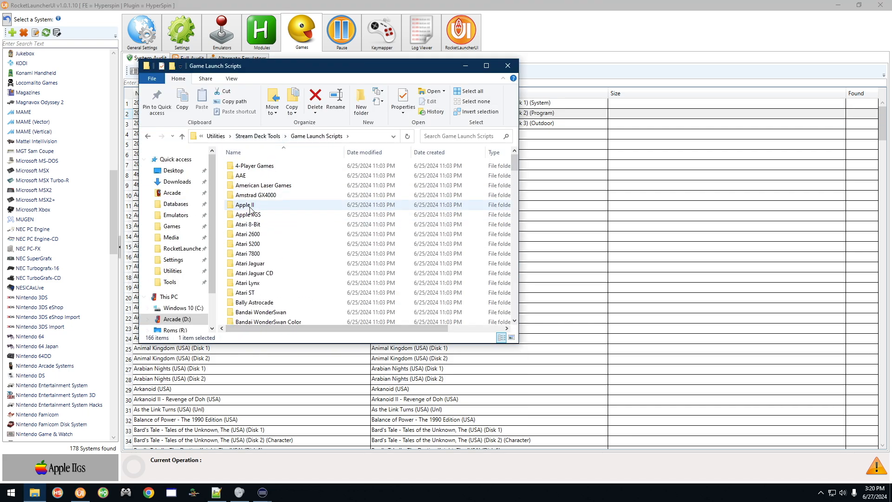
mouse_move(116, 199)
mouse_down()
mouse_move(110, 288)
mouse_move(112, 192)
mouse_up()
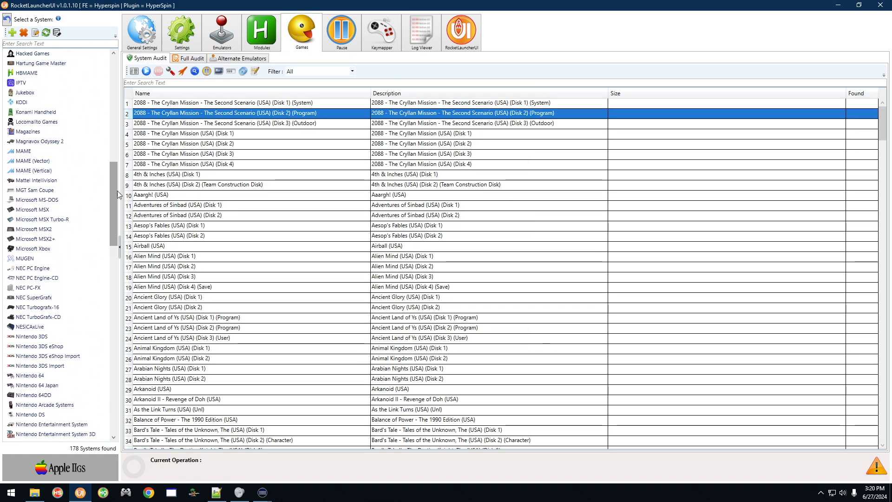
click(37, 44)
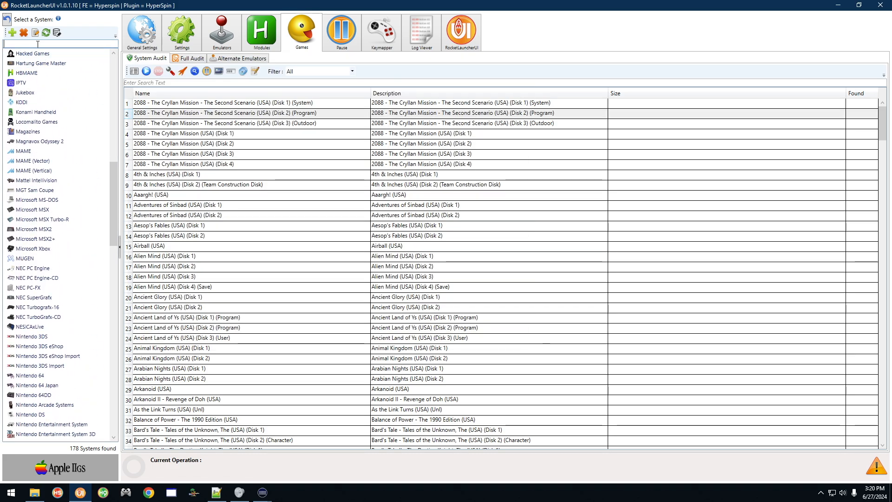
click(23, 152)
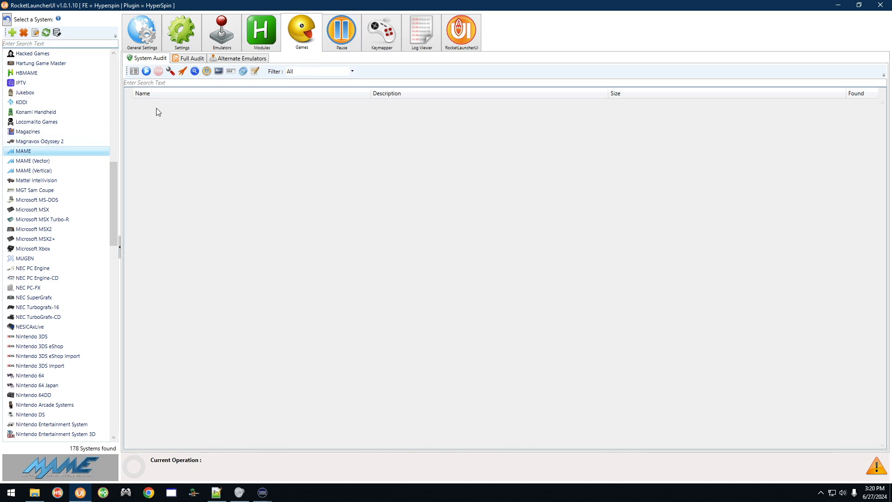
click(133, 72)
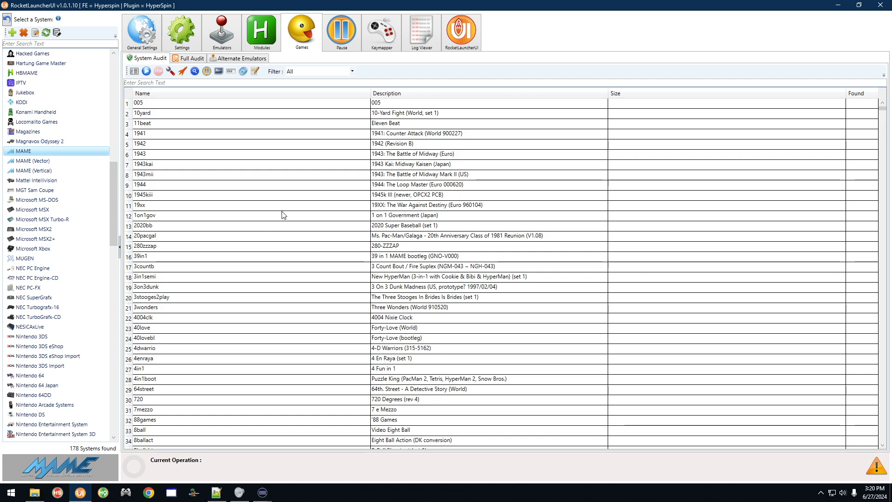
Step: Search the MAME games for "street fighter" and pick out the entry for Street Fighter EX (Euro 961219)
click(202, 85)
text(st)
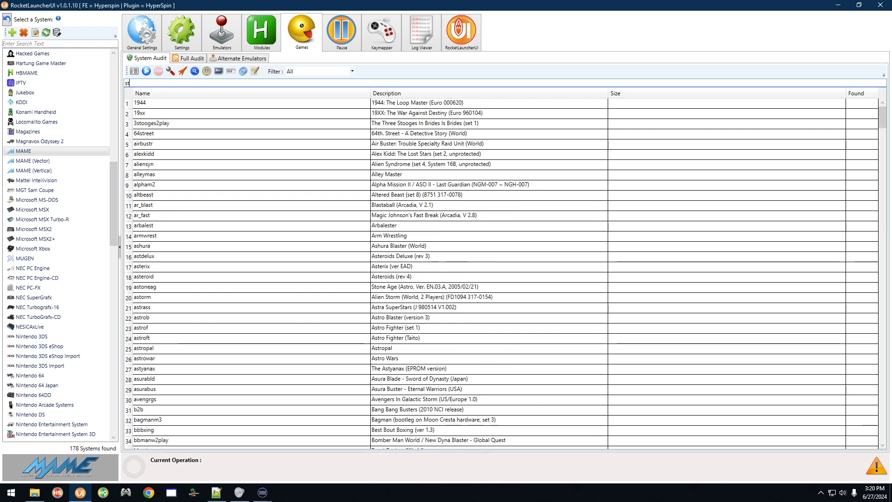
text(reet)
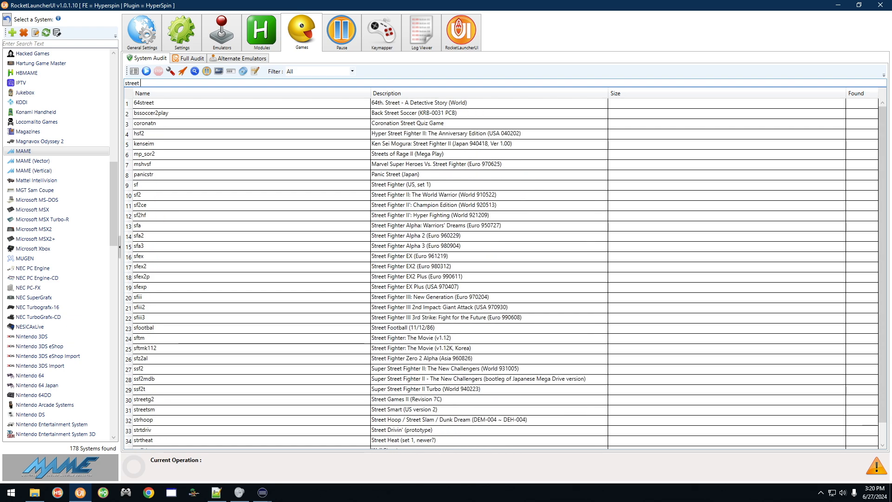
text( fighter)
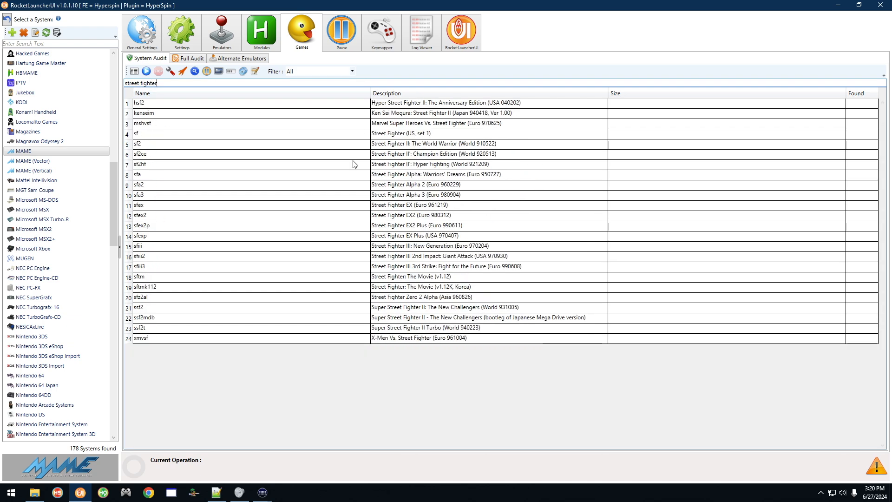
click(403, 114)
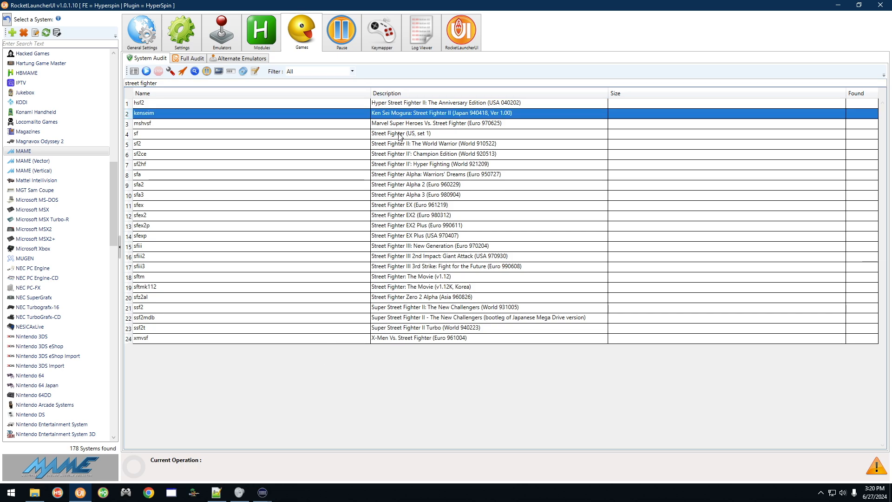
click(406, 208)
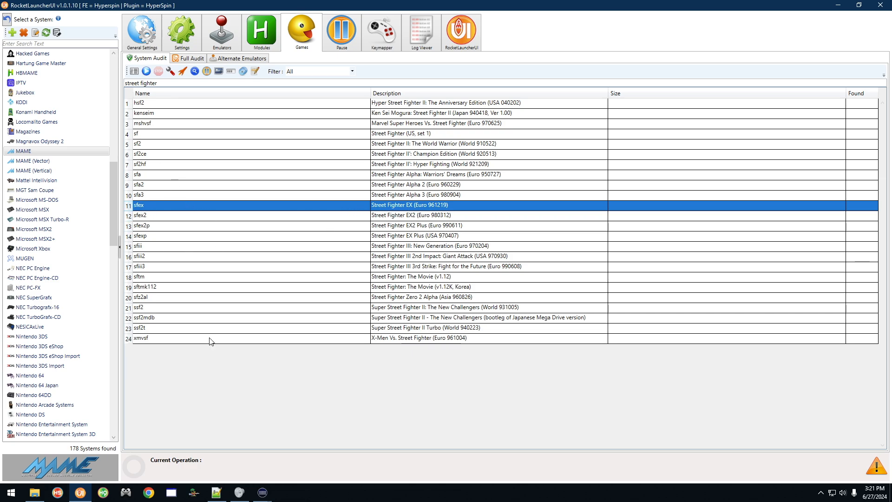
Step: Minimize RocketLauncherUI, open the MAME folder in Game Launch Scripts and select sfex.bat
click(838, 5)
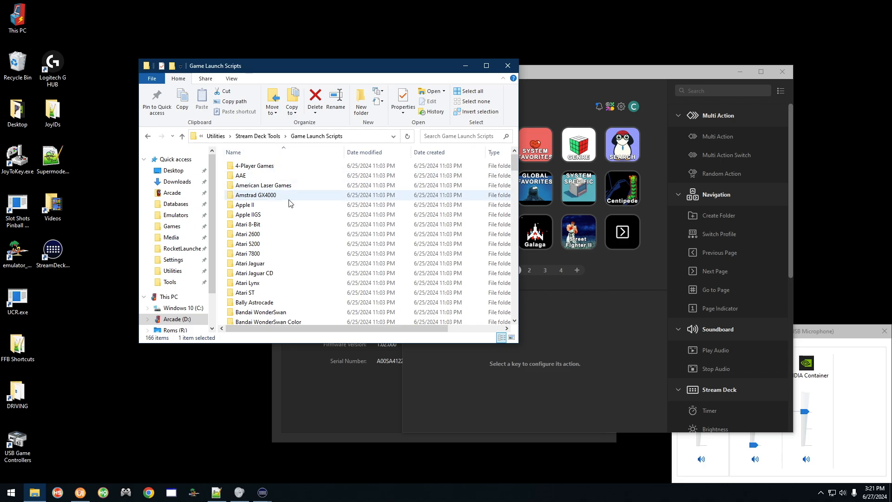
scroll(259, 214, down, 15)
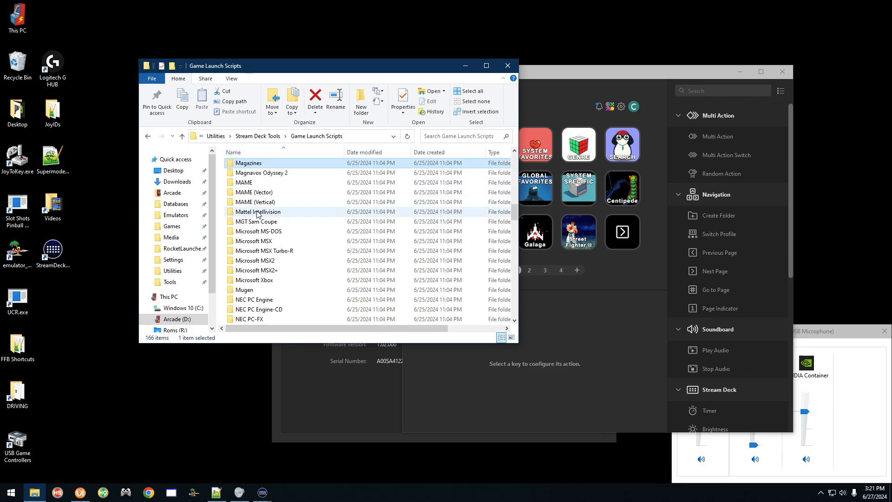
double_click(242, 185)
click(243, 185)
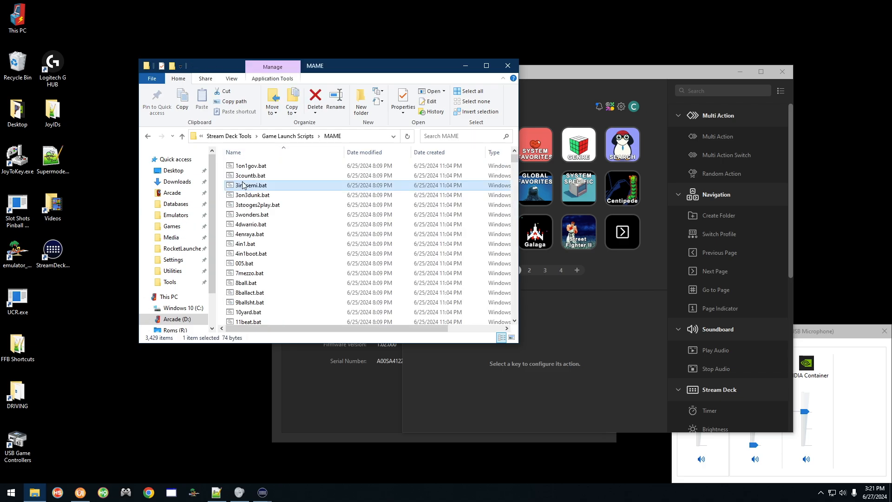
text(sfex2)
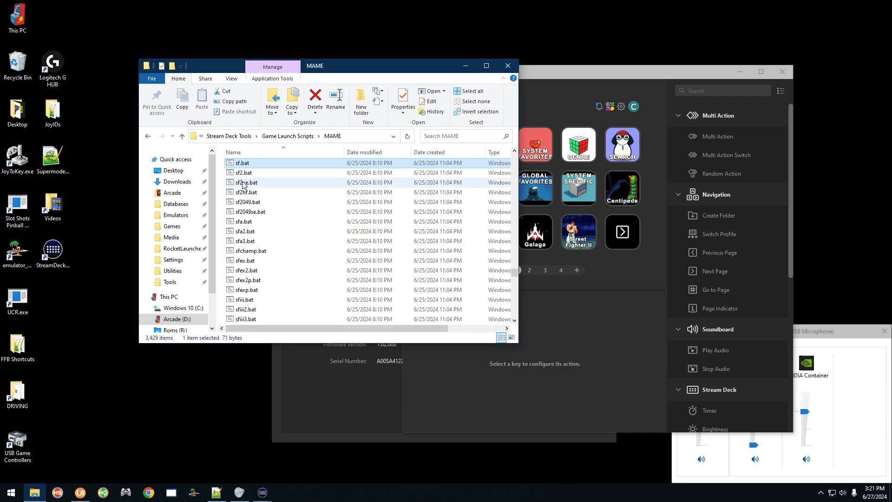
click(244, 263)
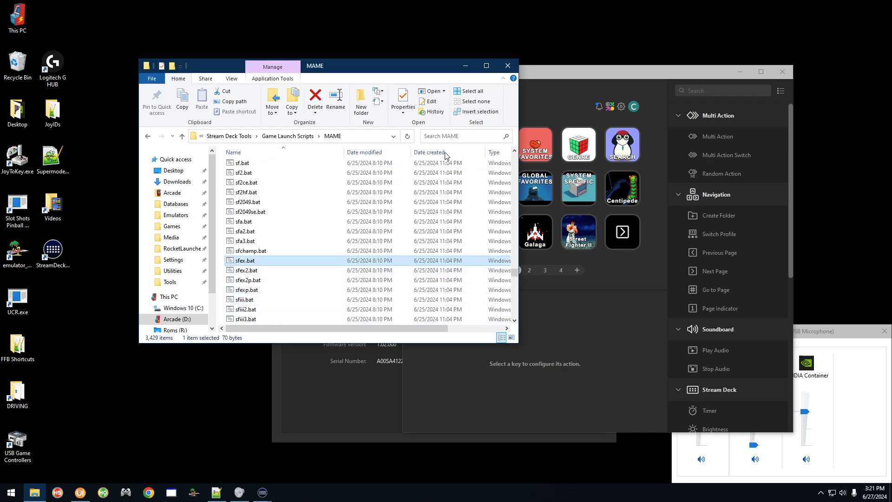
Step: Arrange the MAME folder beside the Stream Deck window and go to page 2 of the Hyperspin profile
drag(433, 68, 346, 52)
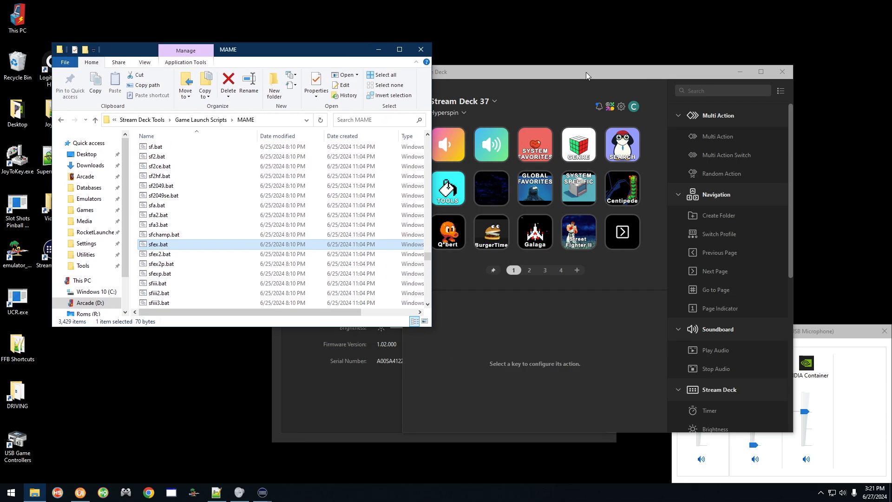
drag(586, 72, 589, 88)
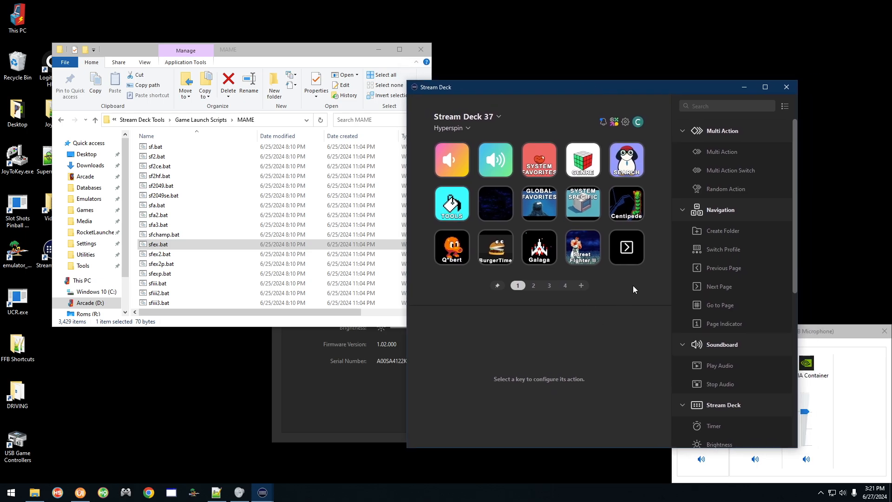
double_click(627, 248)
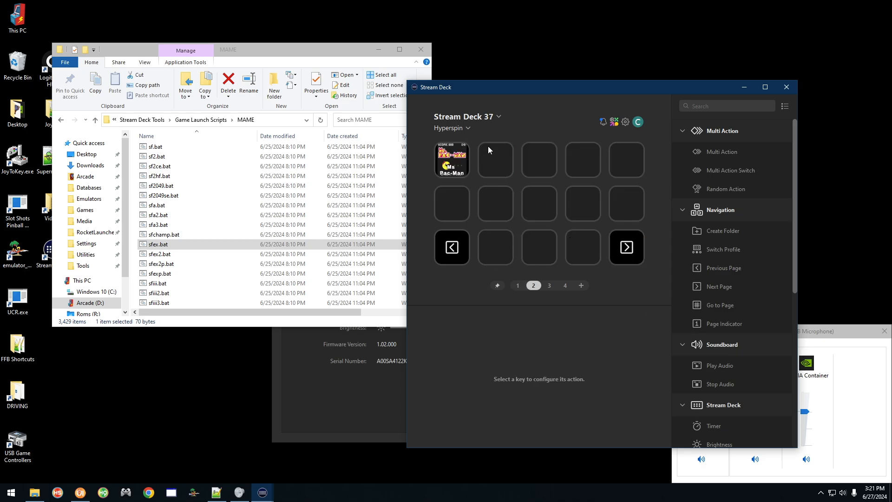
Step: Add a System Open action to the empty key beside Ms Pac-Man and assign sfex.bat as its file
click(497, 161)
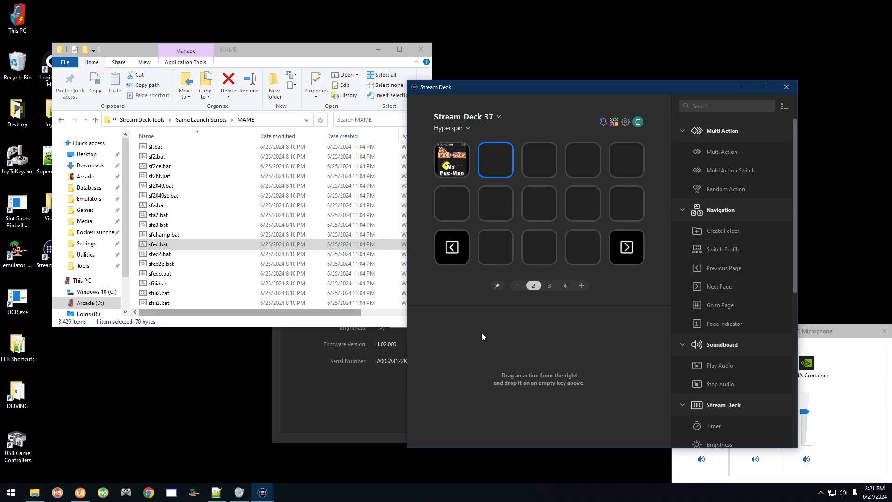
drag(796, 260, 789, 416)
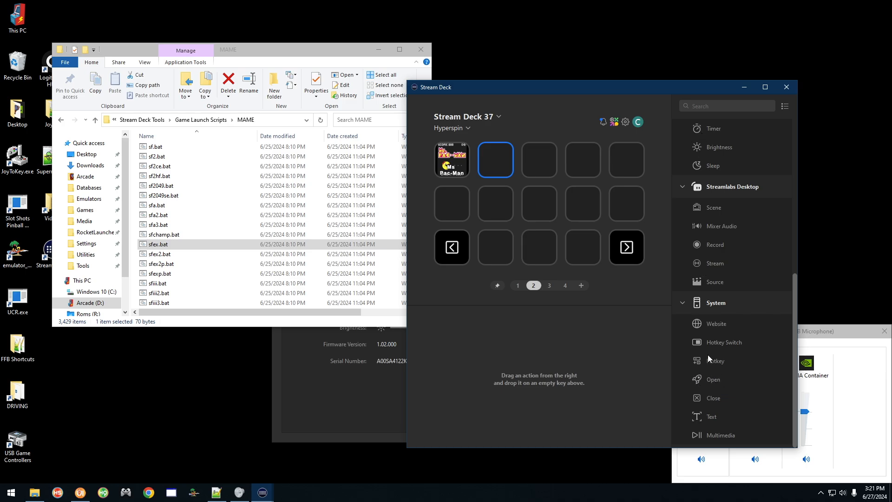
mouse_move(793, 321)
mouse_down()
mouse_move(797, 149)
mouse_move(795, 323)
mouse_up()
drag(713, 381, 504, 168)
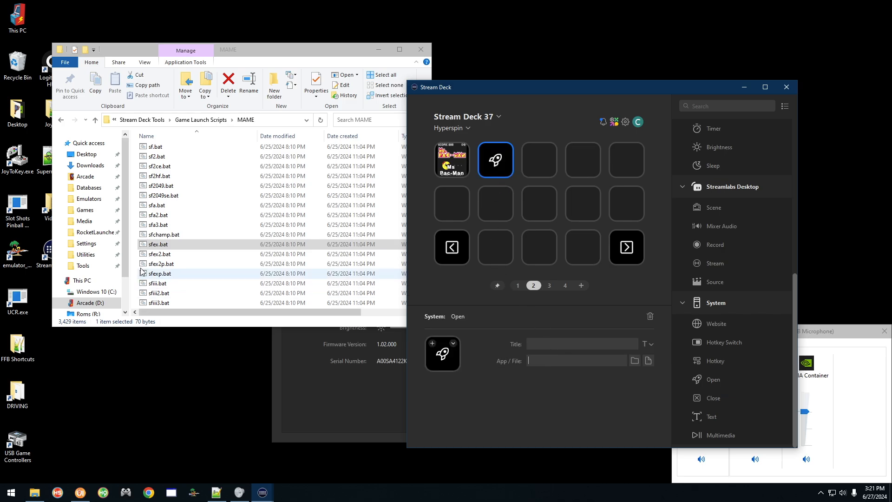
drag(155, 249, 551, 358)
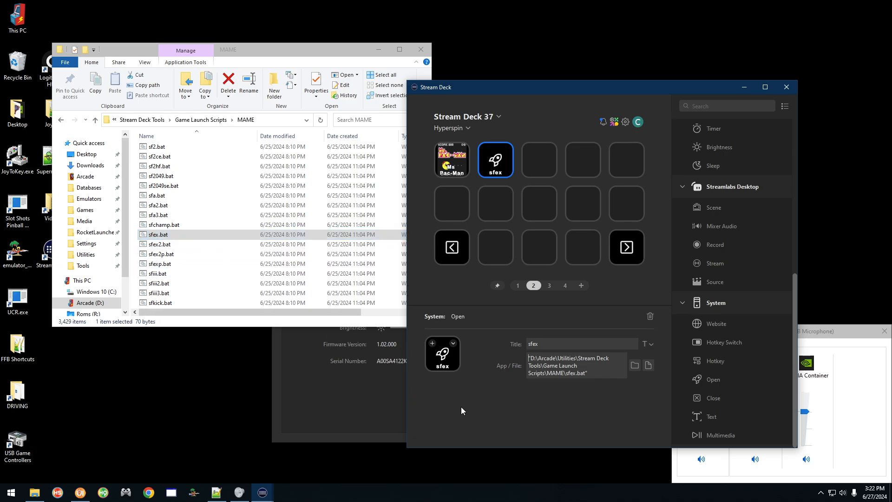
Step: Copy the Ms Pac-Man key and paste it onto the empty key beside the sfex key
click(459, 164)
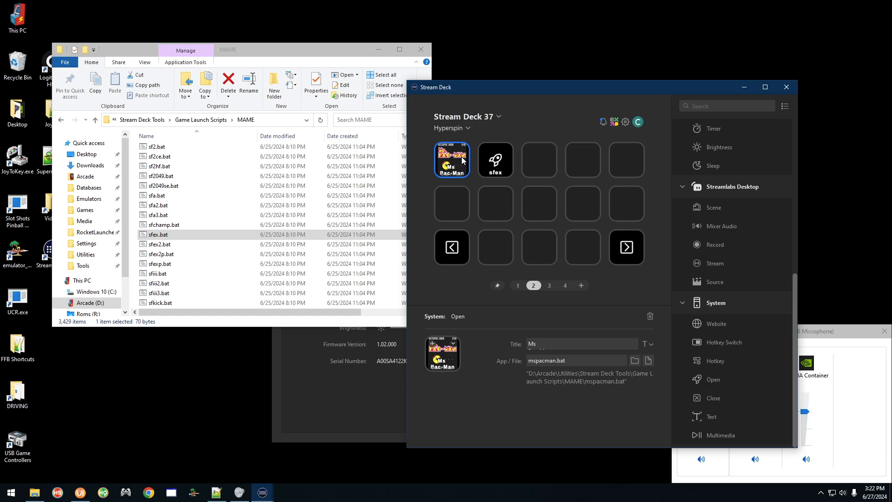
right_click(442, 167)
click(462, 180)
click(543, 161)
right_click(544, 168)
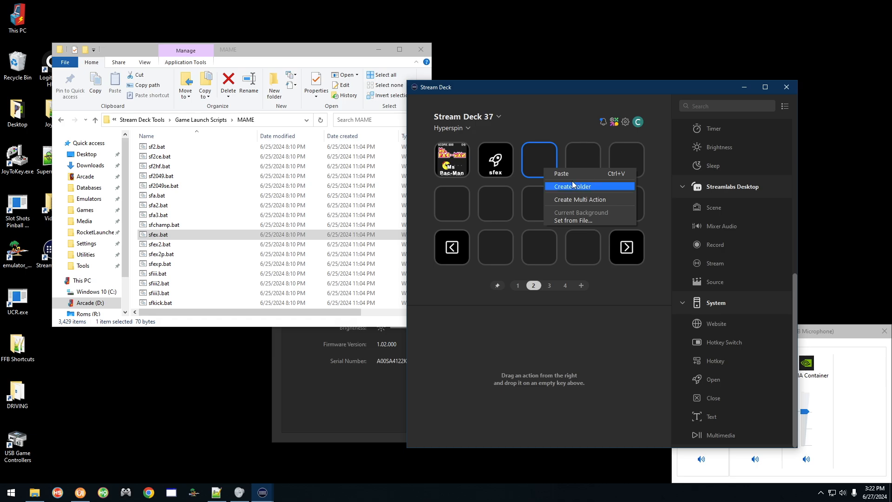
click(572, 179)
Step: Assign sfex.bat to the copied key and title it "Street Fighter EX", with Street on its own line
click(567, 360)
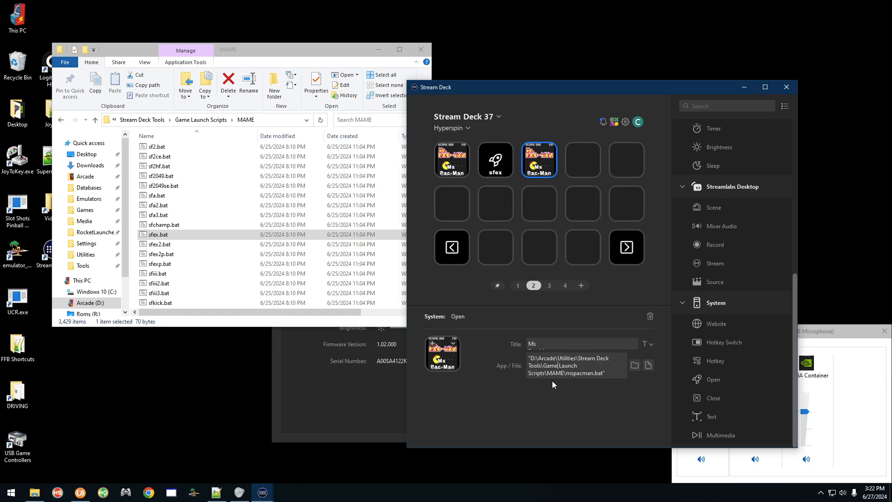
click(161, 236)
drag(162, 242, 573, 364)
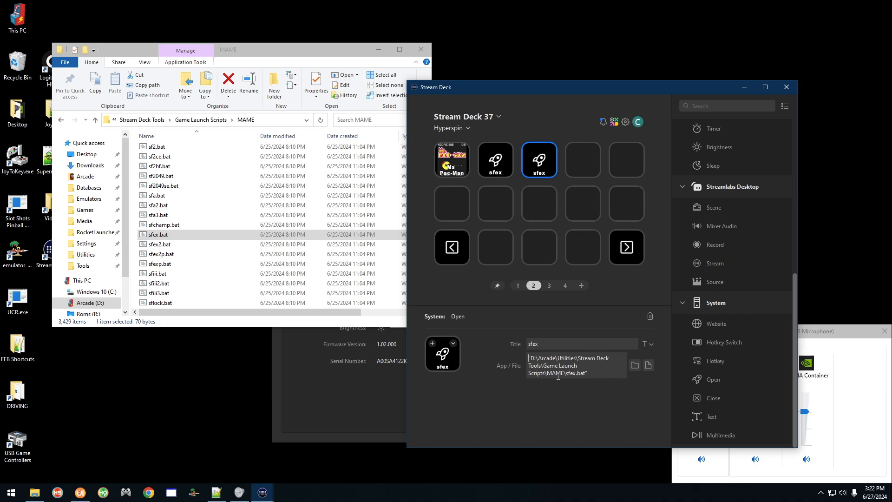
click(551, 345)
text(Street)
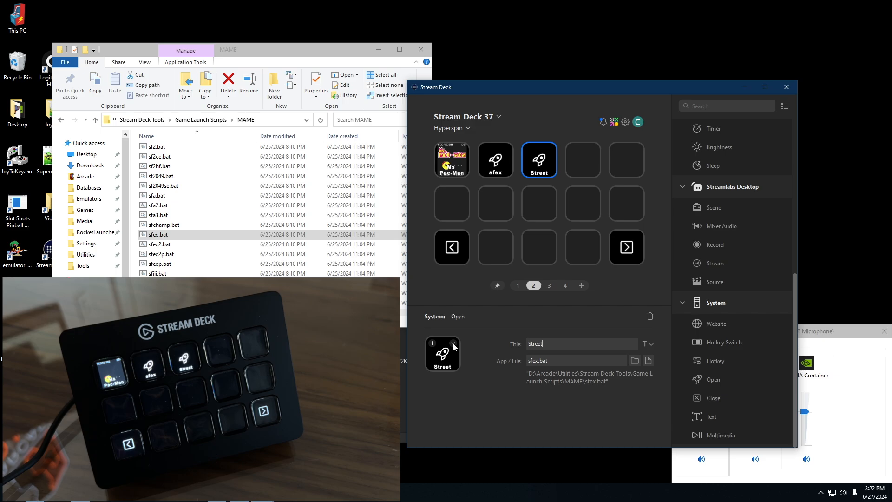
key(Return)
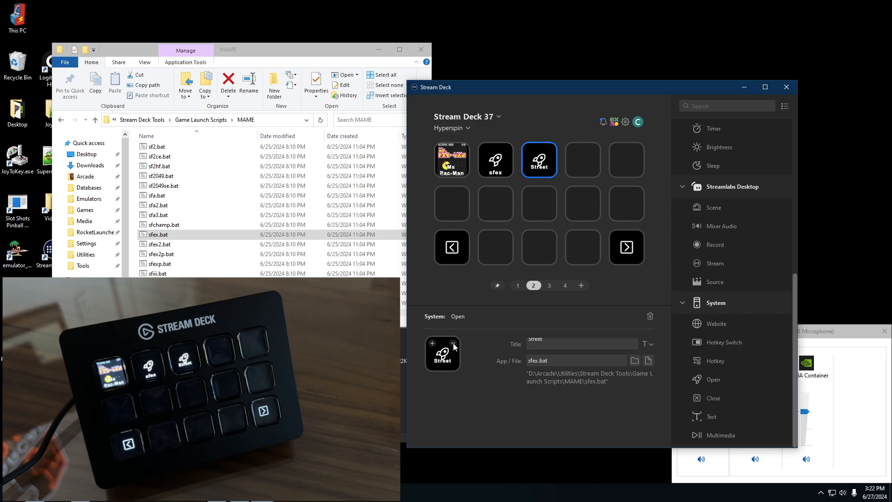
text(Fighter EX)
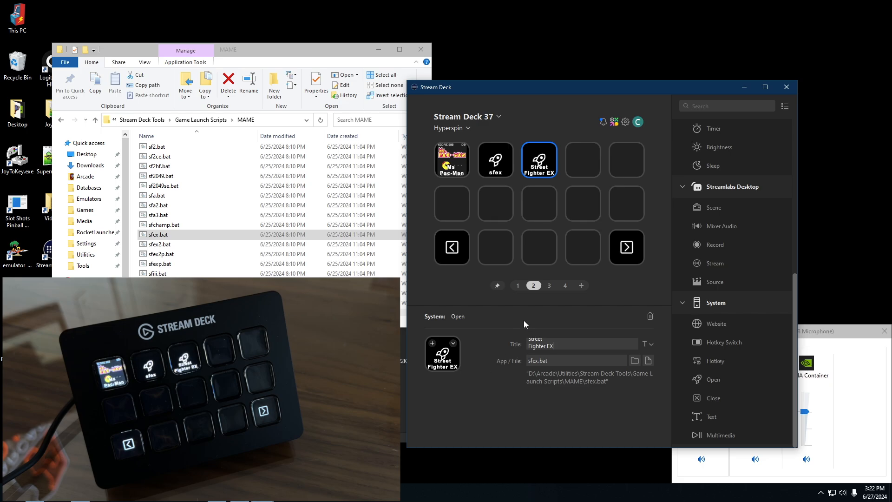
Step: Test the Street Fighter EX key by launching the game, and exit the game
click(545, 161)
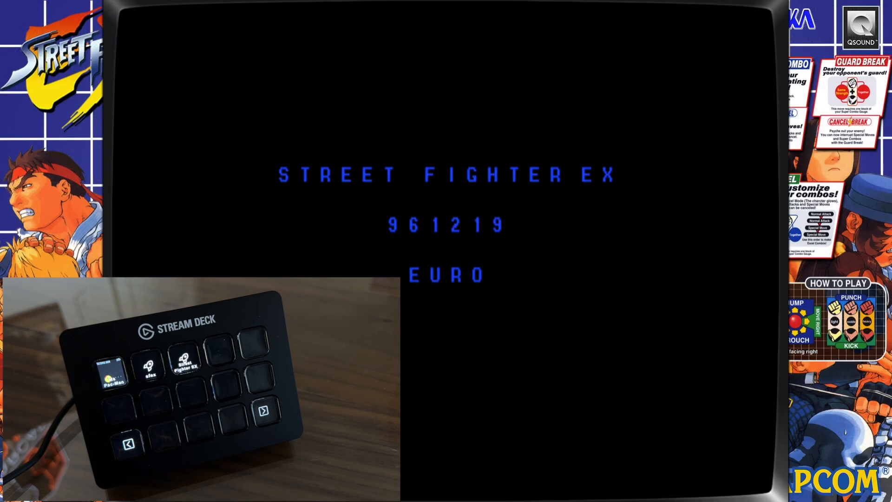
key(Escape)
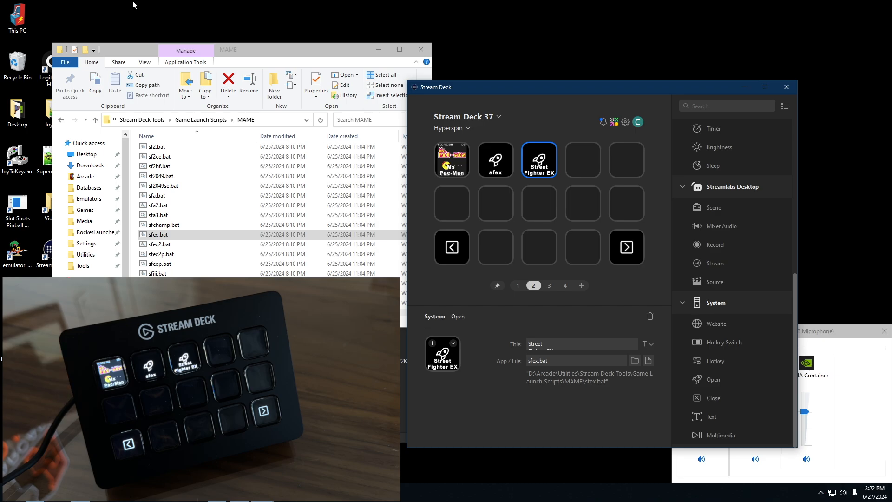
Step: Delete the plain sfex key and move the Street Fighter EX key into its place beside Ms Pac-Man
click(498, 177)
right_click(497, 165)
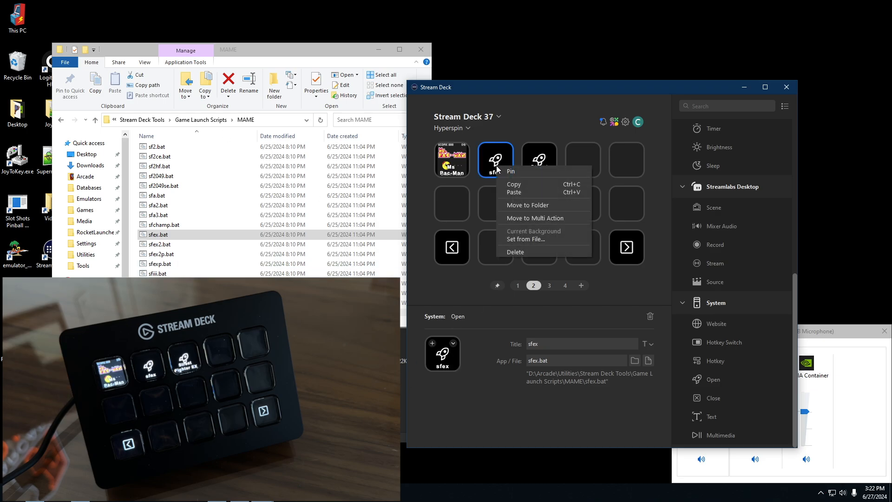
click(525, 252)
click(613, 290)
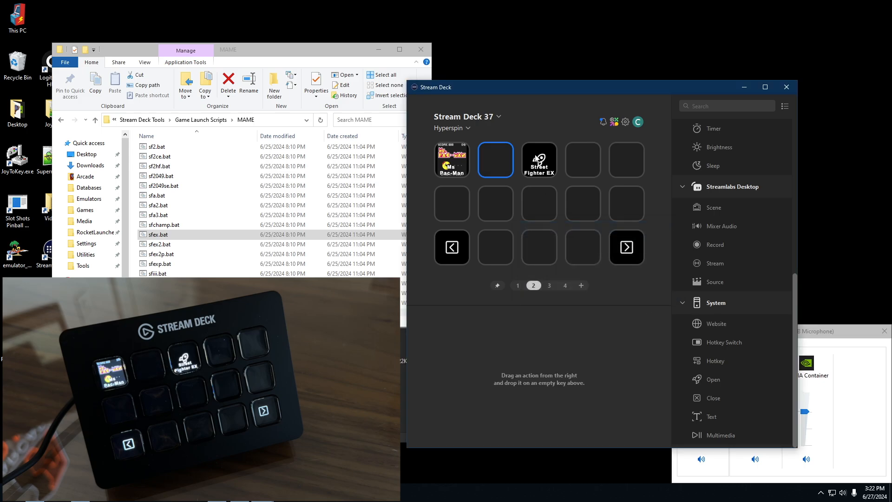
drag(539, 159, 495, 161)
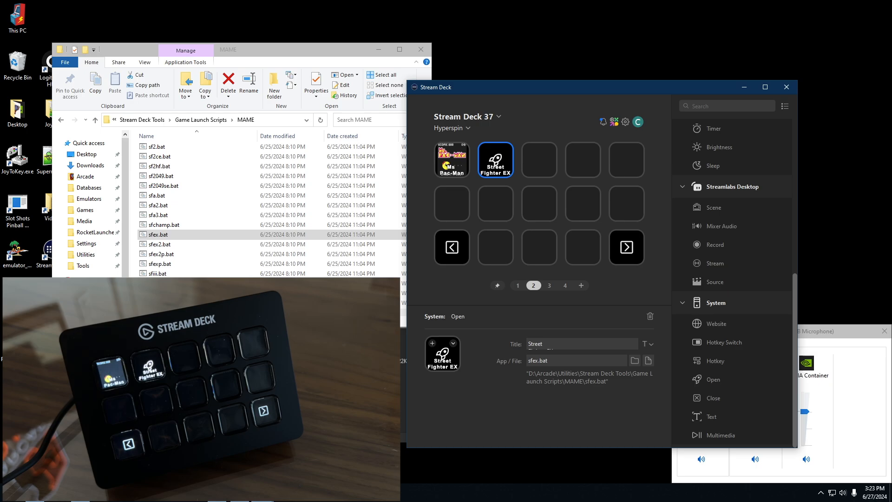
Step: Open the Super Nintendo Entertainment System folder in Game Launch Scripts and select 3 Ninjas Kick Back (USA).bat
click(206, 121)
click(207, 226)
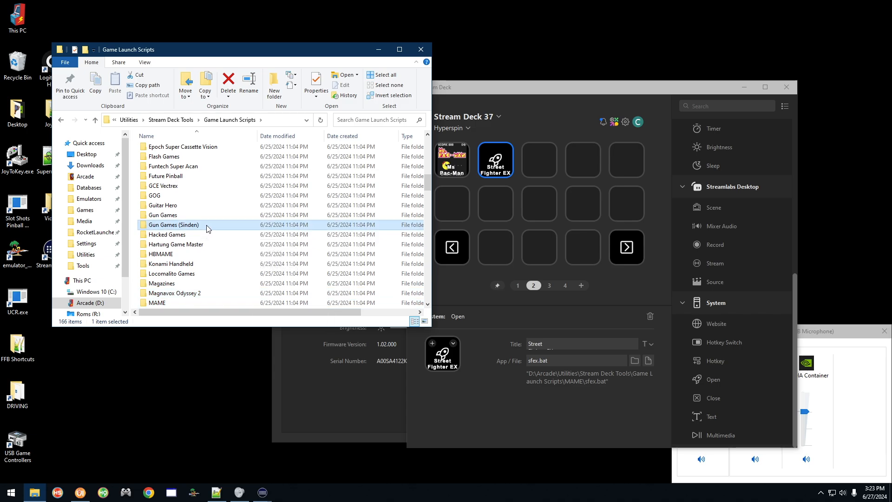
text(su)
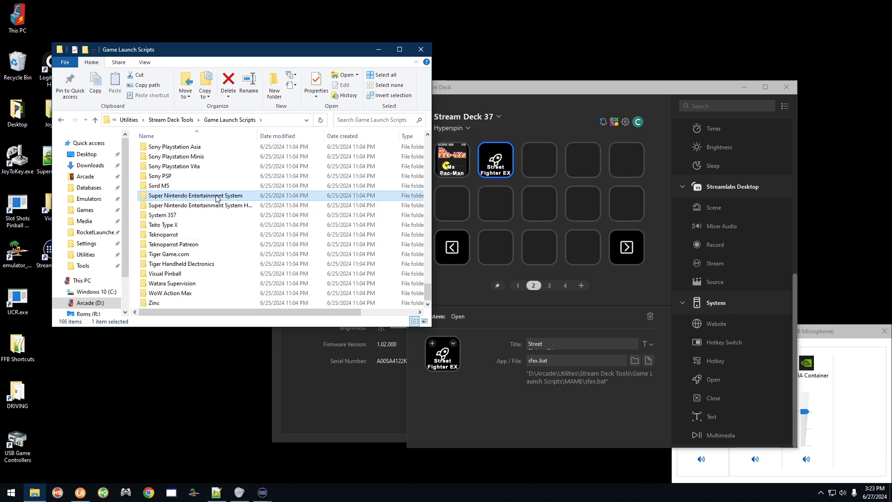
double_click(248, 198)
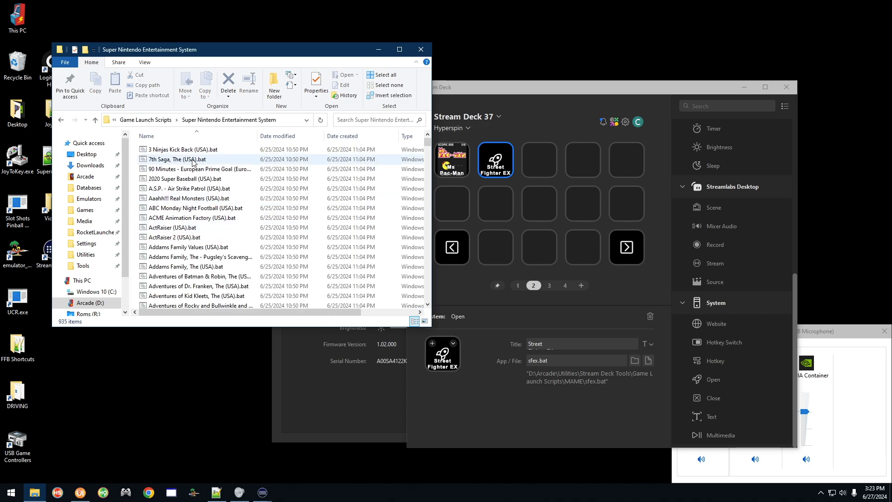
scroll(284, 218, down, 20)
scroll(284, 219, down, 6)
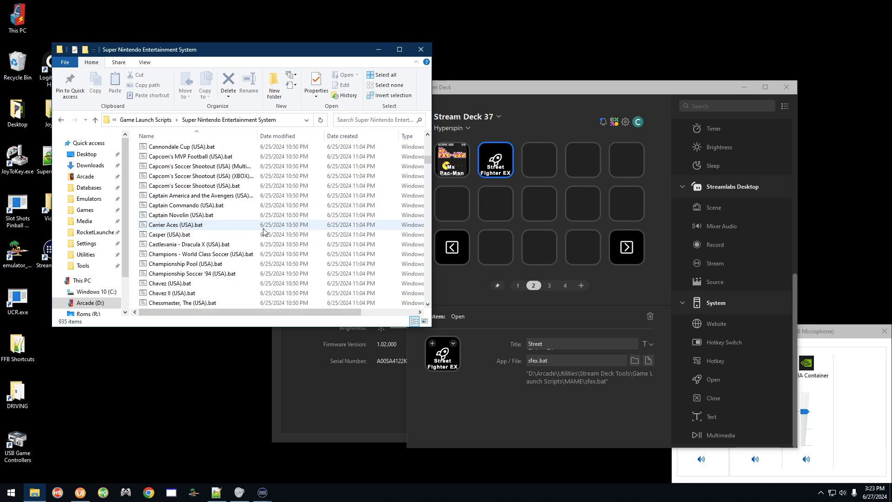
scroll(333, 231, up, 20)
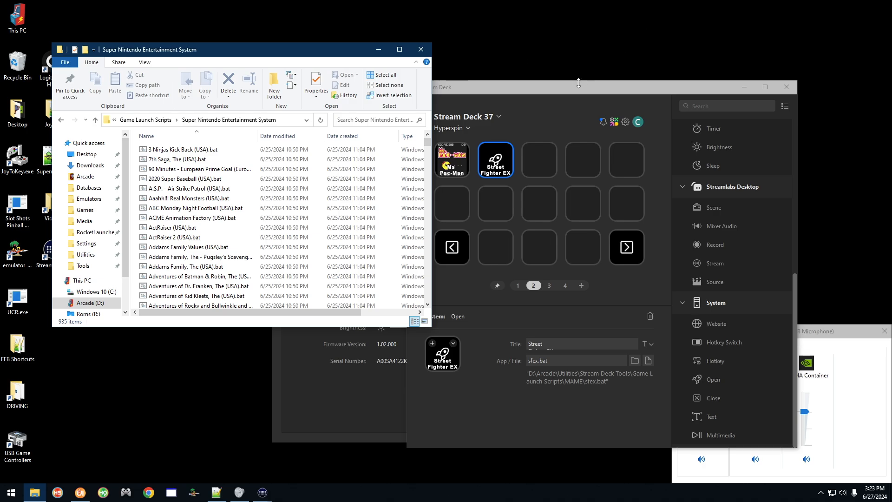
click(156, 150)
Step: Copy the Street Fighter EX key and paste it onto the empty key beside it
click(587, 90)
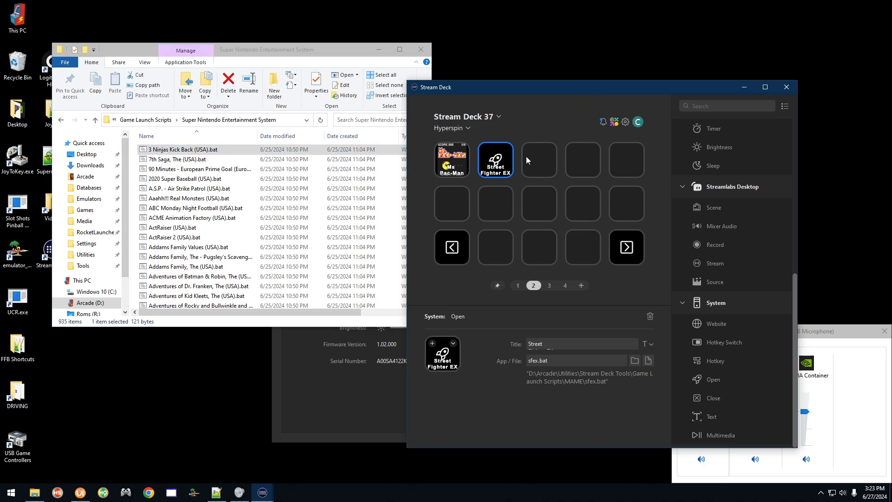
click(542, 160)
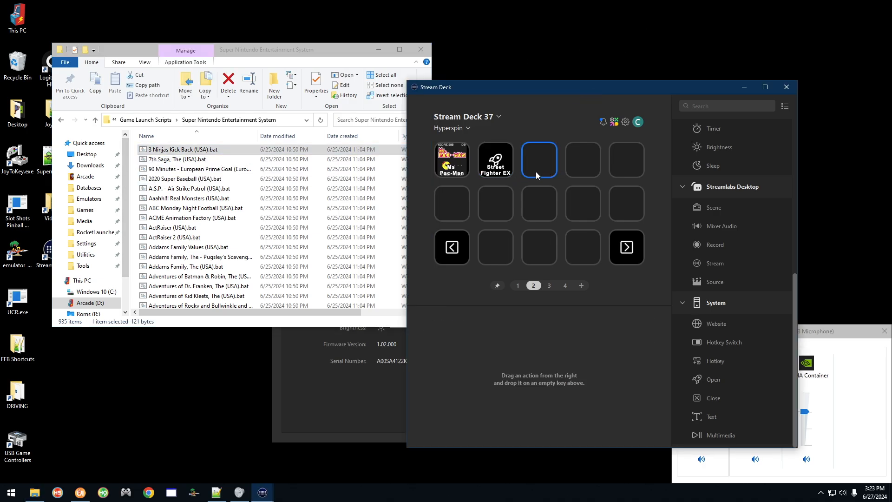
mouse_move(707, 380)
mouse_down()
mouse_move(718, 388)
mouse_move(595, 277)
mouse_move(558, 163)
mouse_move(702, 387)
mouse_up()
click(492, 168)
right_click(493, 169)
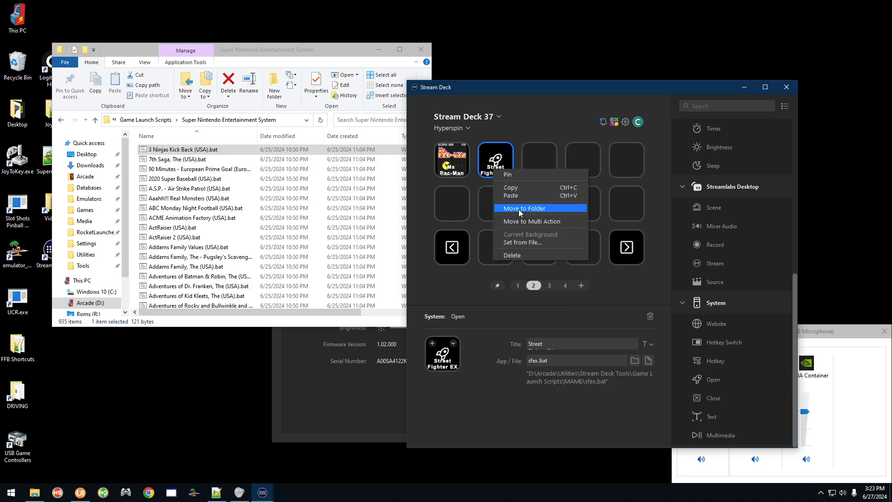
click(534, 167)
right_click(534, 167)
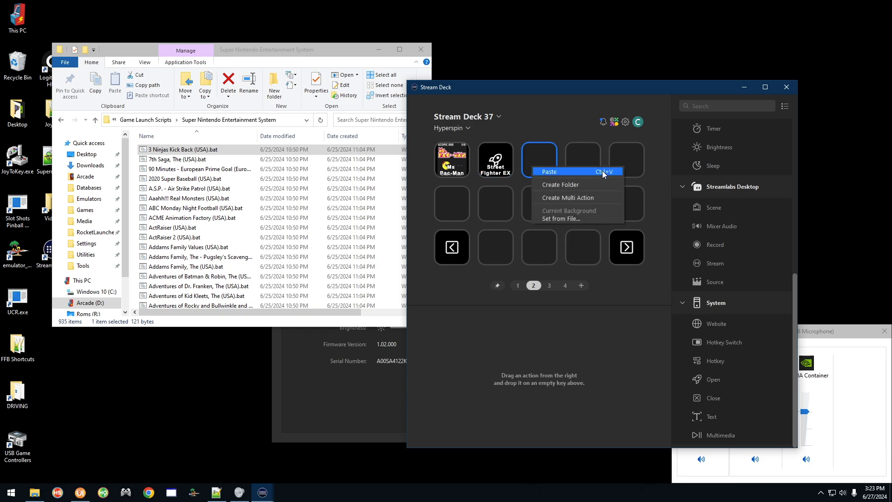
click(558, 172)
Step: Assign 3 Ninjas Kick Back (USA).bat to the copied key and title it "3 Ninjas", with 3 on its own line
drag(177, 149, 542, 361)
scroll(528, 341, down, 1)
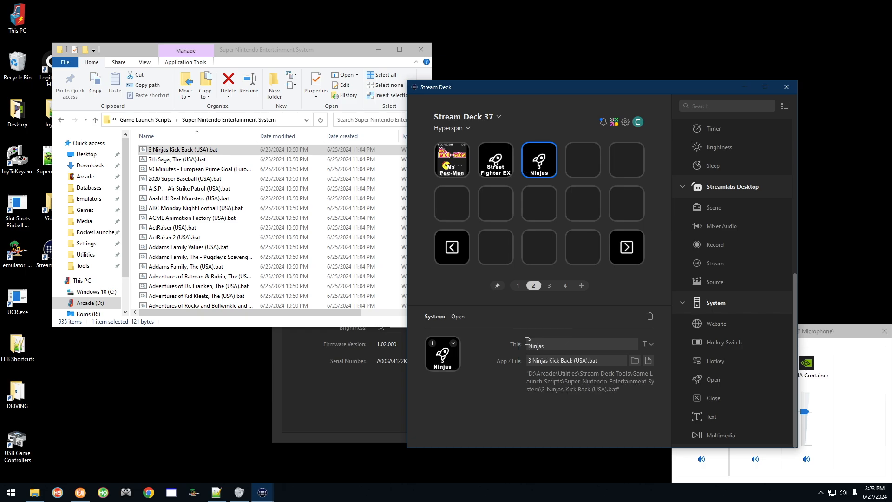
click(536, 342)
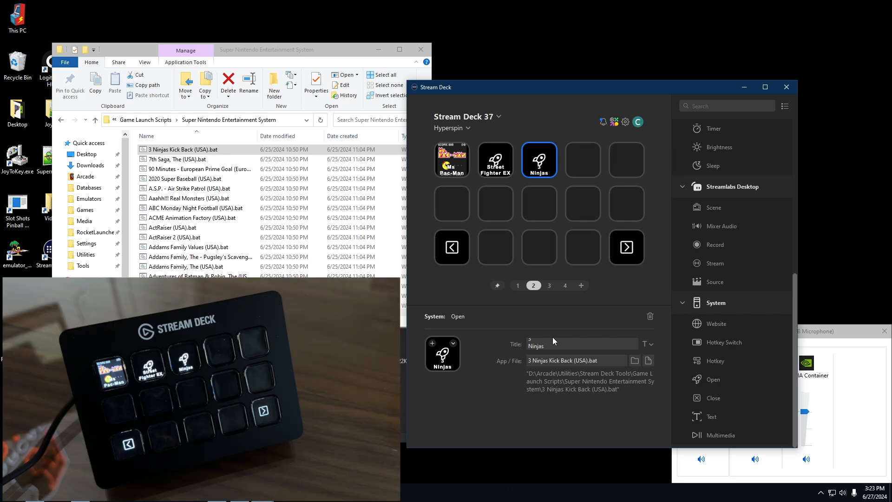
key(Delete)
key(Return)
click(552, 172)
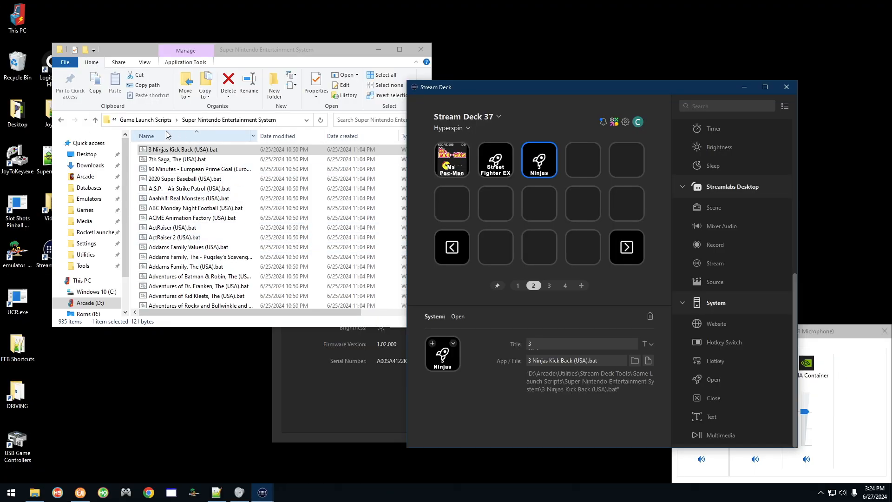
Step: Return to the Game Launch Scripts folder, and switch to RocketLauncherUI to select the MAME system
click(146, 119)
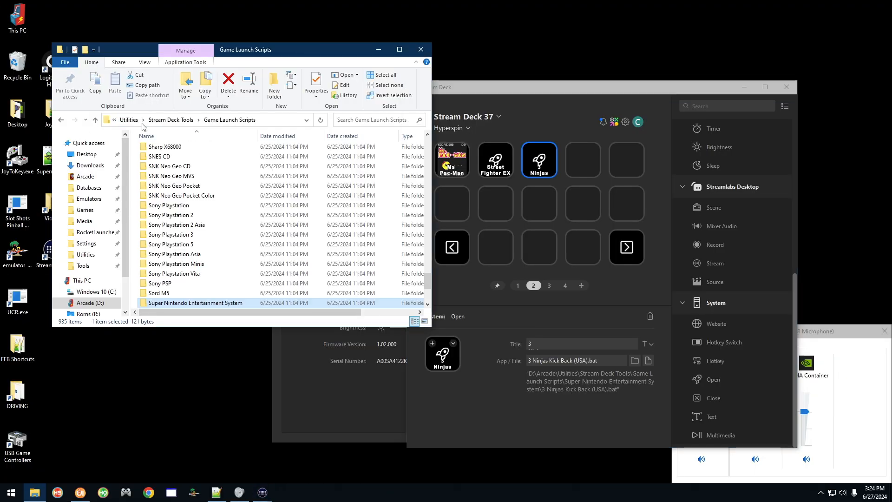
click(80, 492)
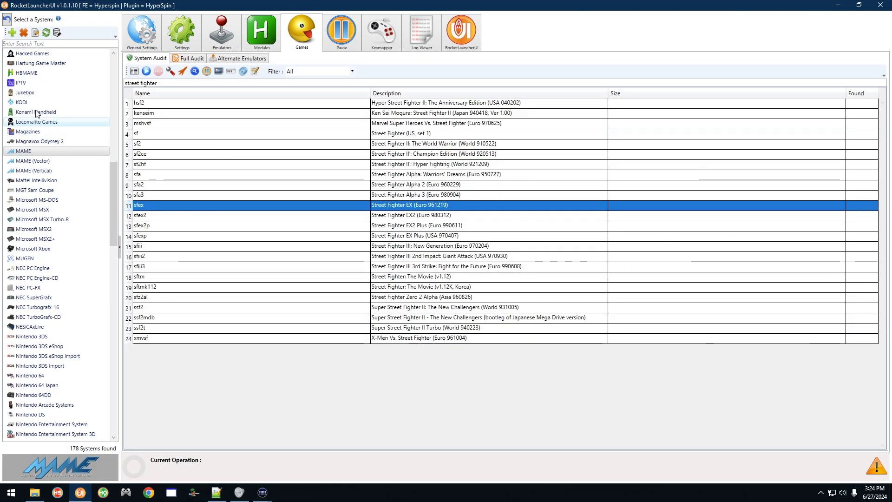
scroll(41, 116, up, 10)
scroll(93, 200, down, 6)
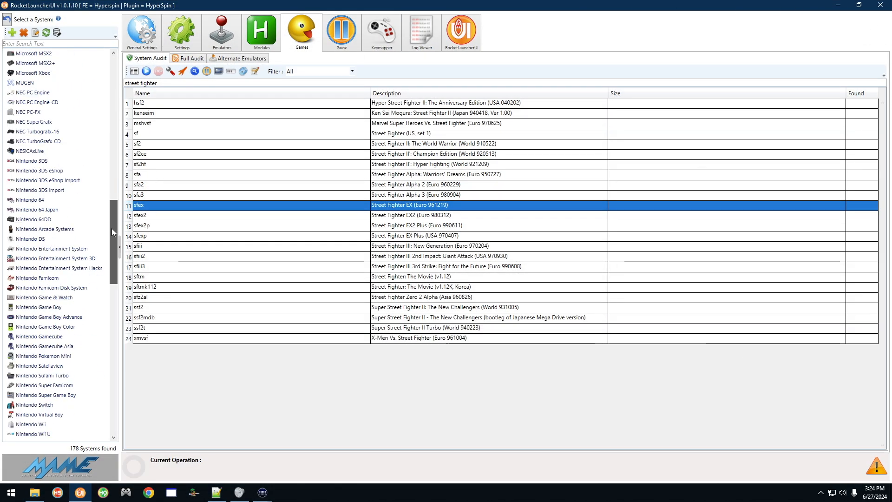
click(33, 278)
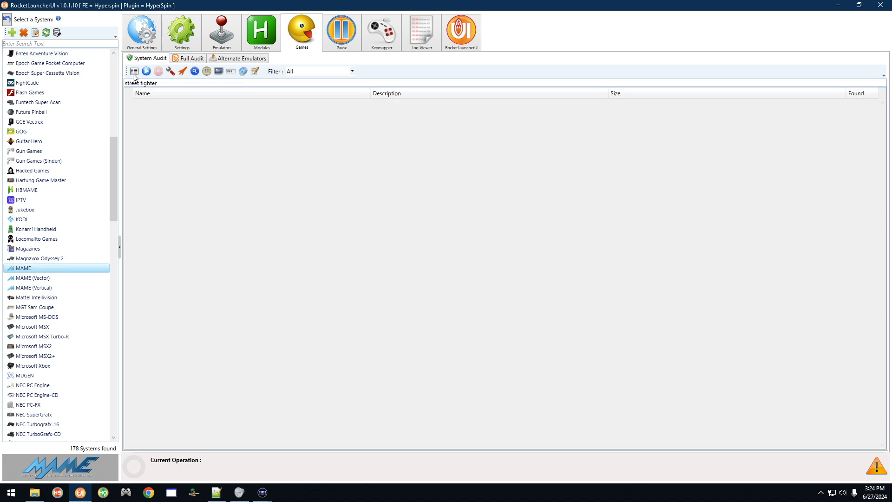
Step: Clear the "street fighter" game filter and load the full list of MAME games
drag(159, 82, 101, 82)
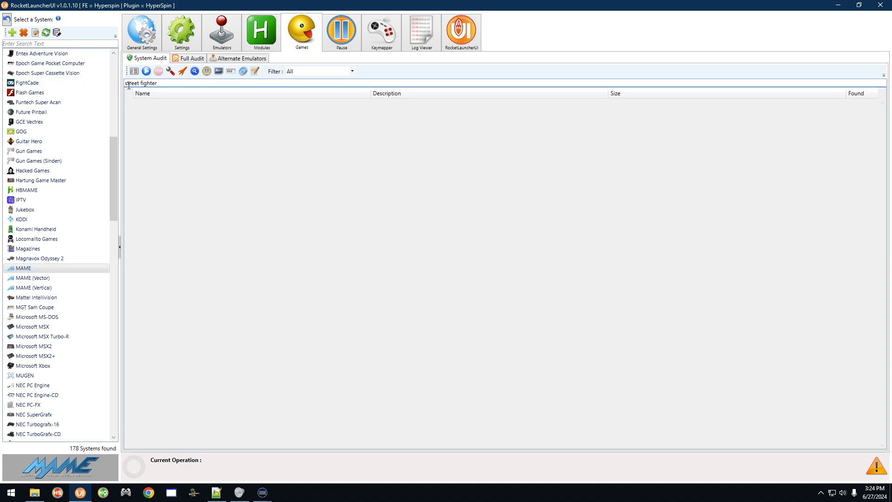
key(BackSpace)
key(BackSpace)
key(BackSpace)
key(BackSpace)
key(BackSpace)
key(BackSpace)
key(BackSpace)
key(BackSpace)
key(BackSpace)
key(BackSpace)
key(BackSpace)
key(BackSpace)
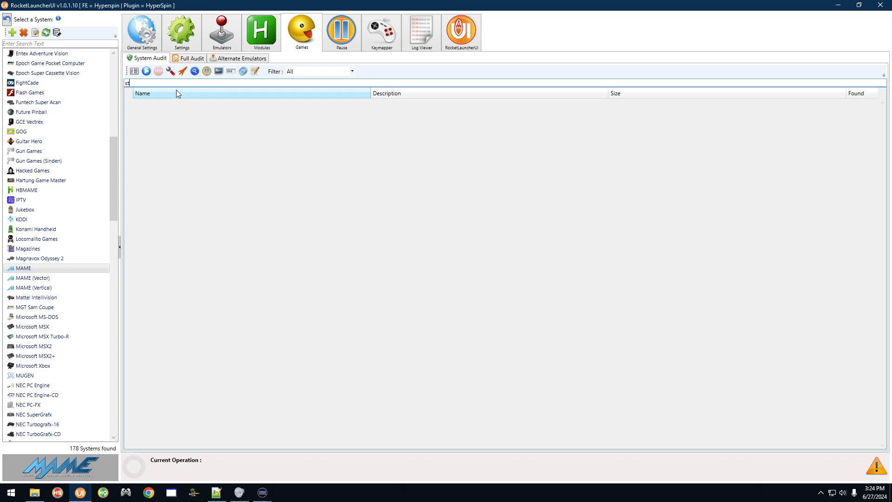
key(BackSpace)
key(BackSpace)
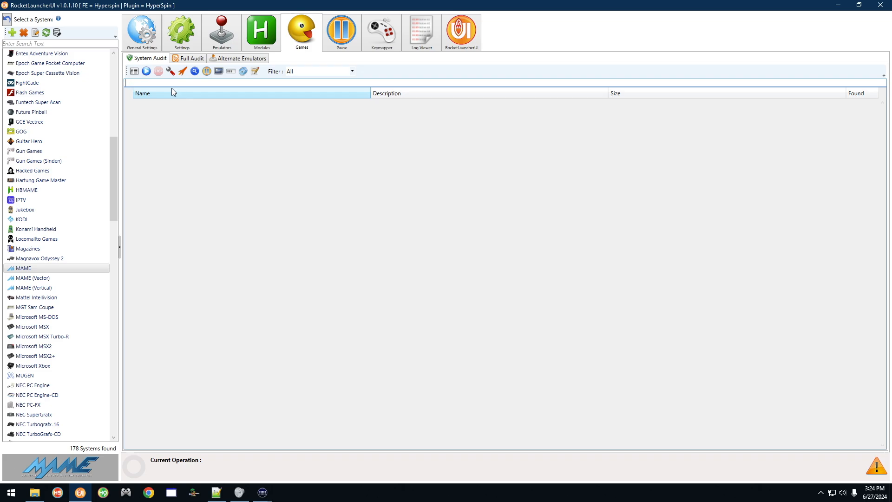
click(133, 73)
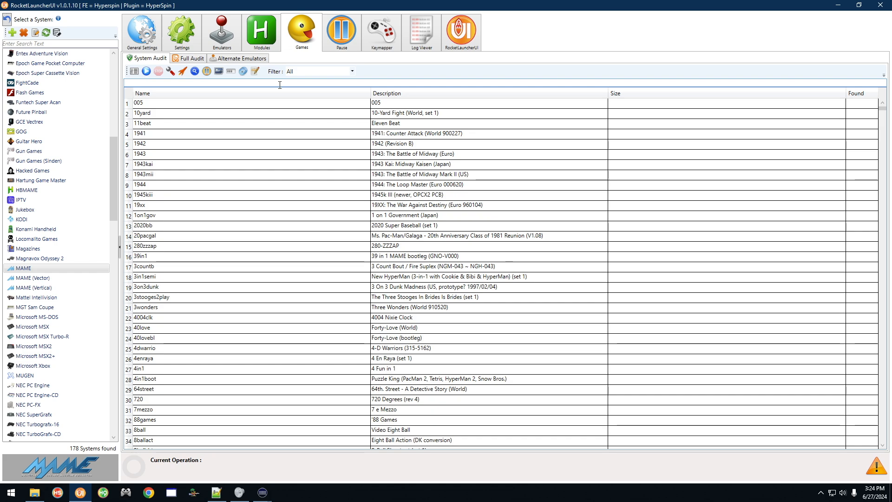
Step: Filter the MAME games by "pacman", select the Pac-Man (Midway) entry to check its script name, and minimize RocketLauncherUI
text(pac man)
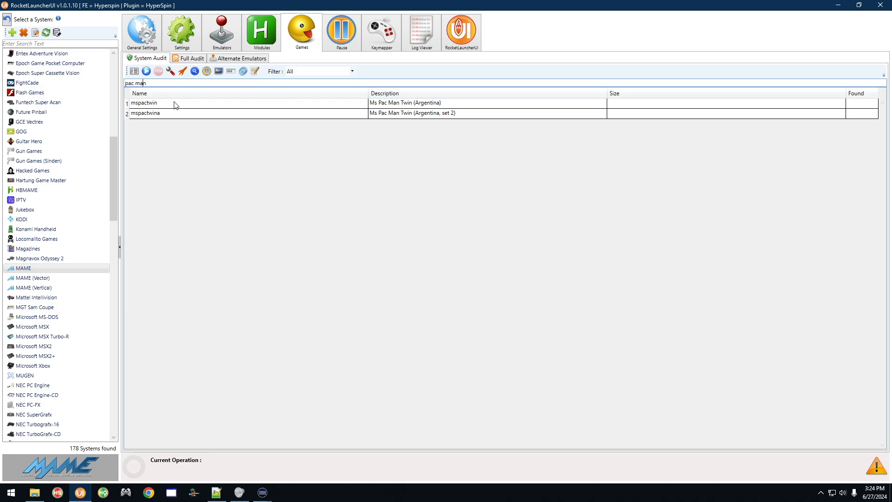
key(BackSpace)
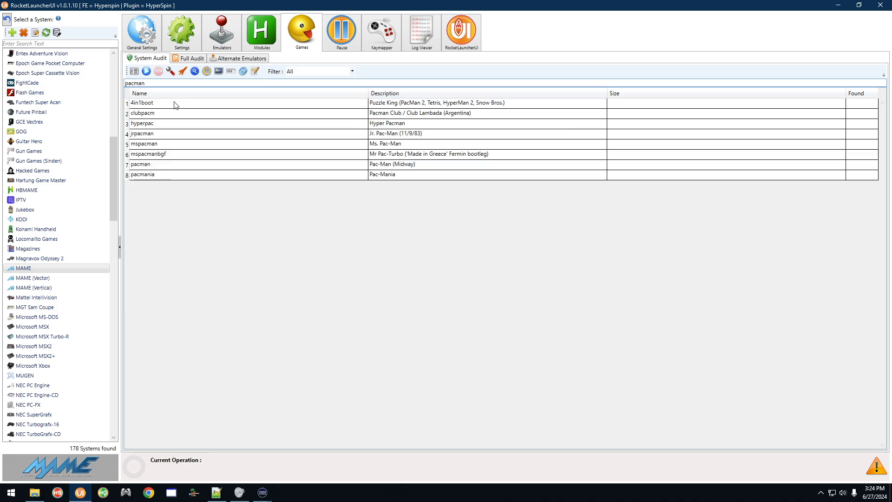
click(393, 176)
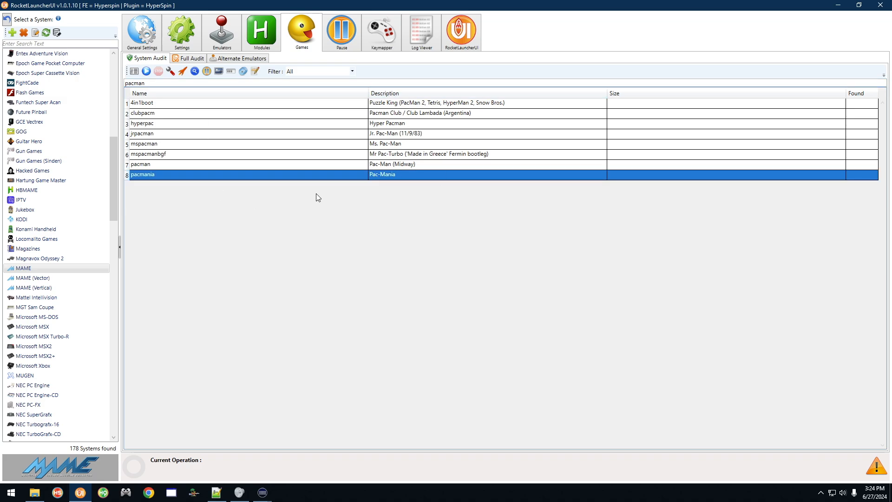
click(352, 166)
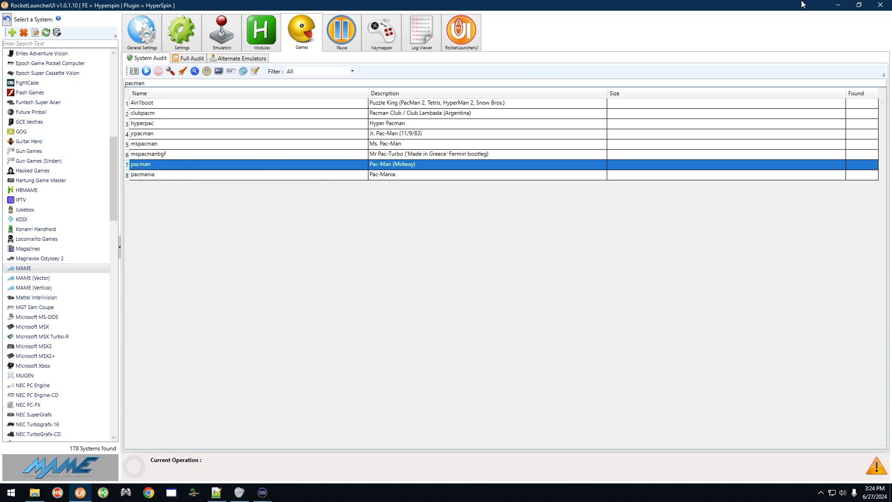
click(842, 5)
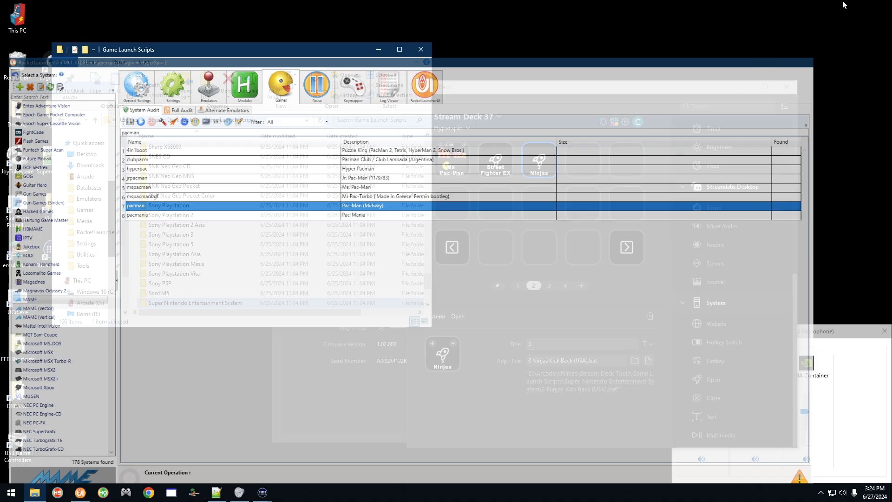
Step: Open the MAME folder in Game Launch Scripts and select pacman.bat
click(180, 256)
key(m)
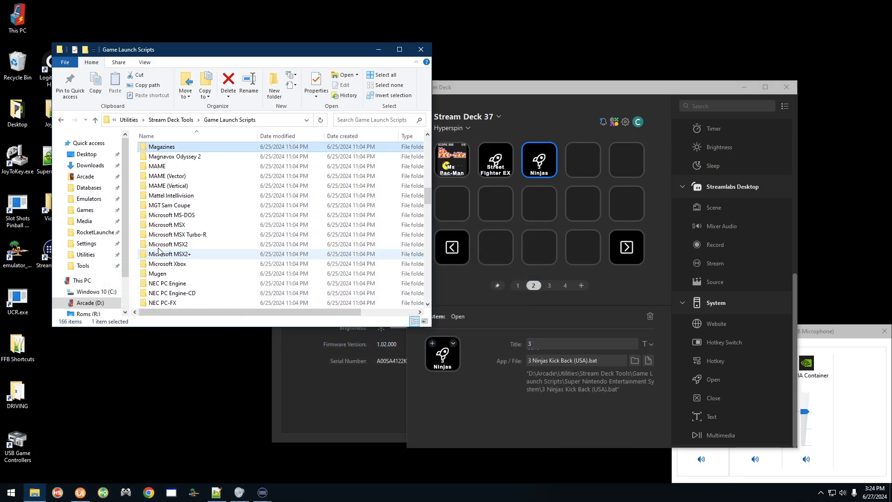
double_click(167, 176)
click(167, 172)
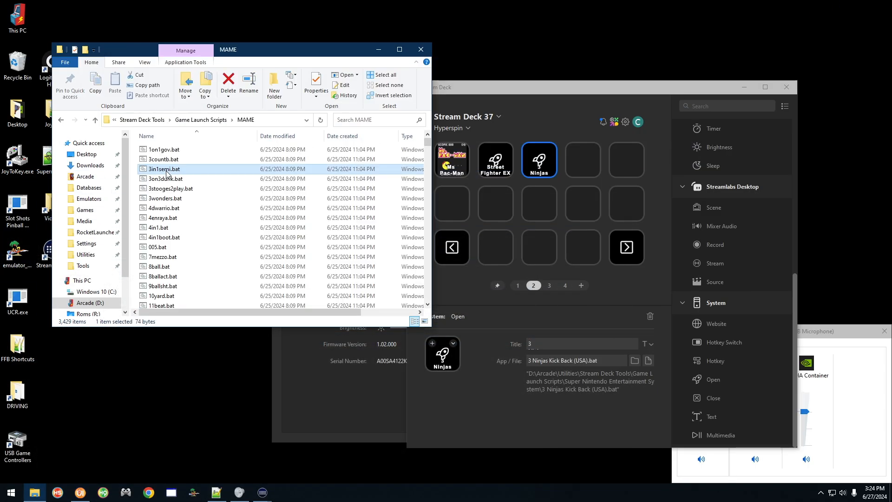
text(pacman)
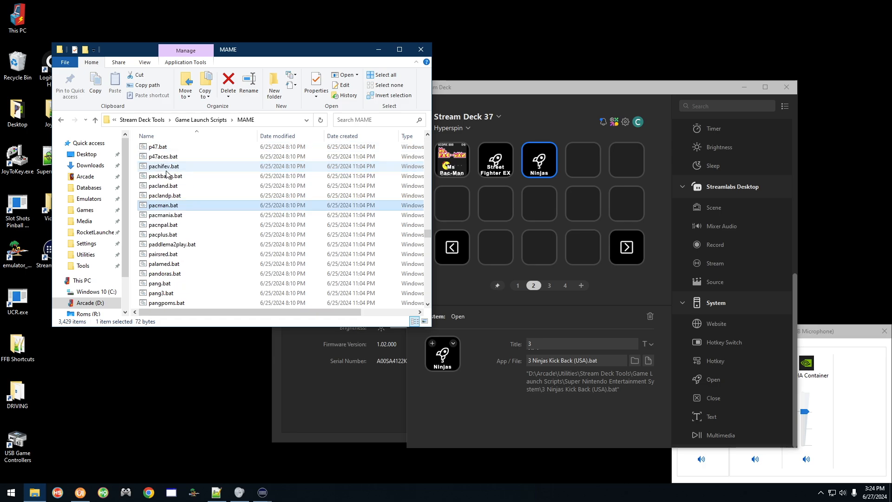
Step: Add an Open action to the empty key beside Ninjas, assign pacman.bat to it, and title it "Pac-Man"
click(588, 114)
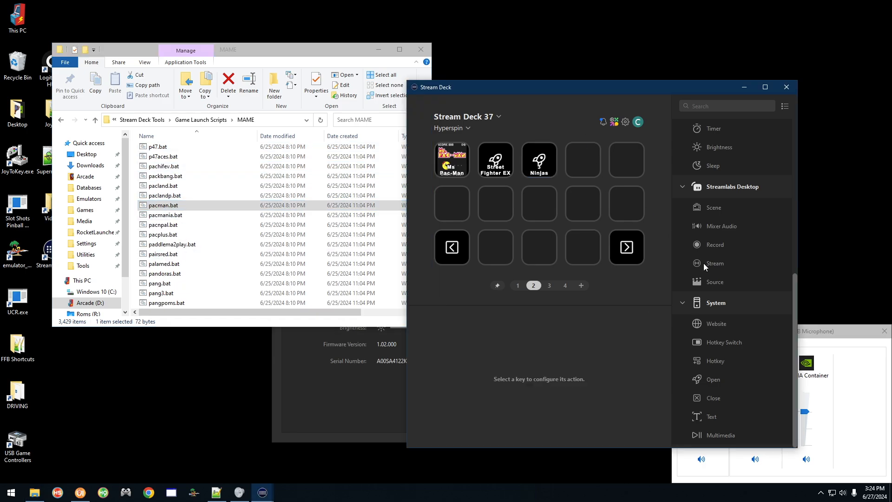
drag(712, 379, 588, 170)
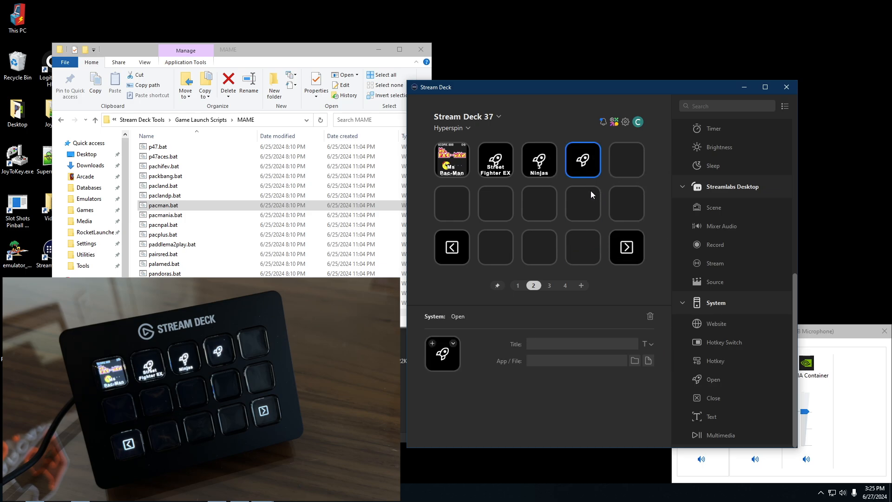
drag(219, 205, 402, 339)
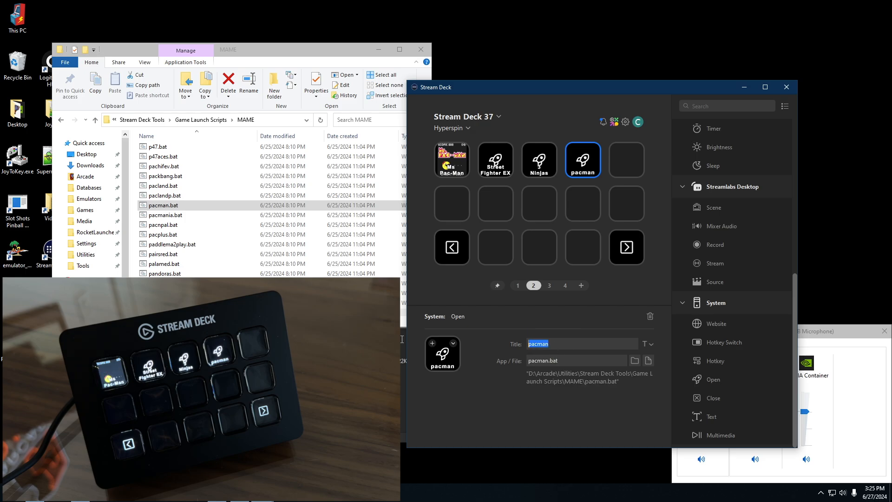
text(Pac-Man)
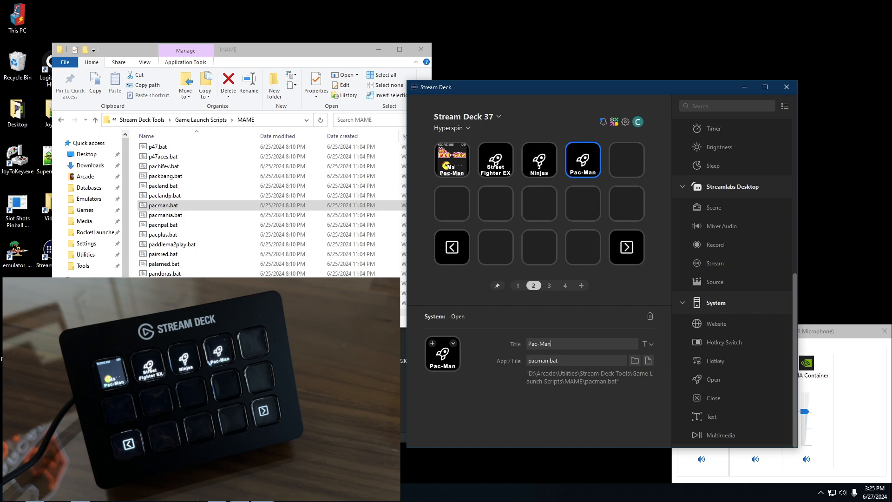
click(567, 361)
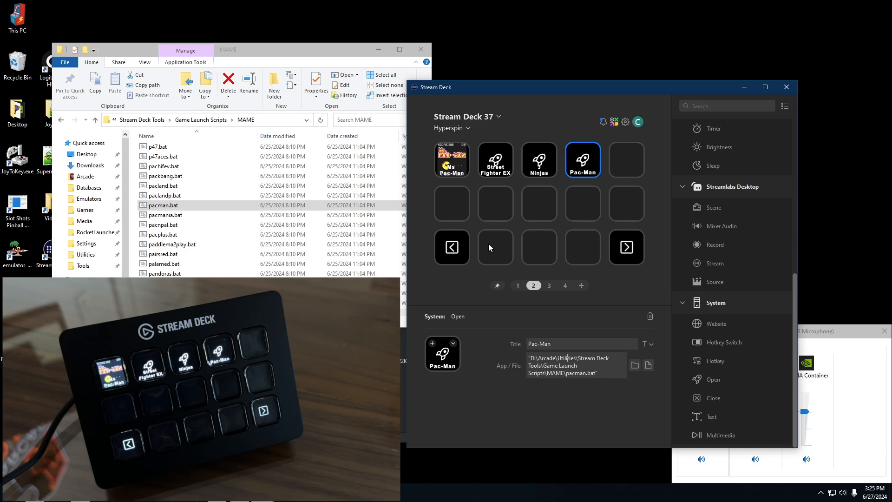
Step: Go to page 1 of the Hyperspin profile and open the Global Favorites folder
click(517, 285)
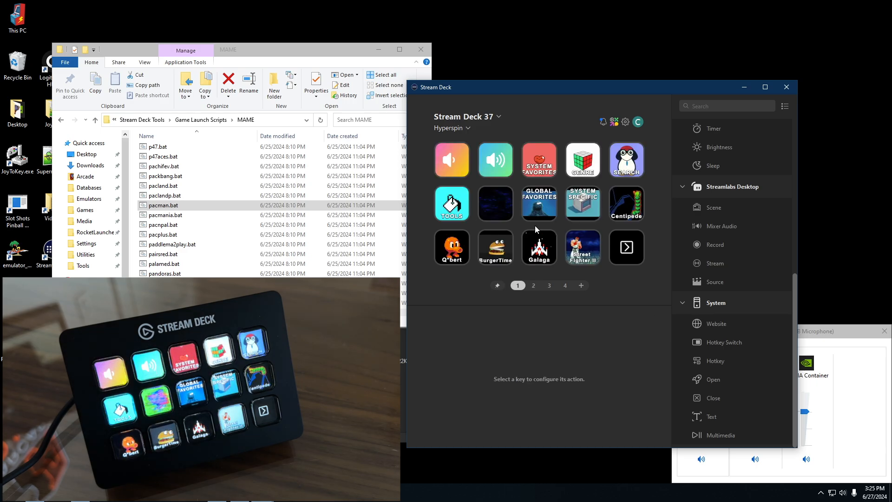
click(538, 207)
double_click(539, 207)
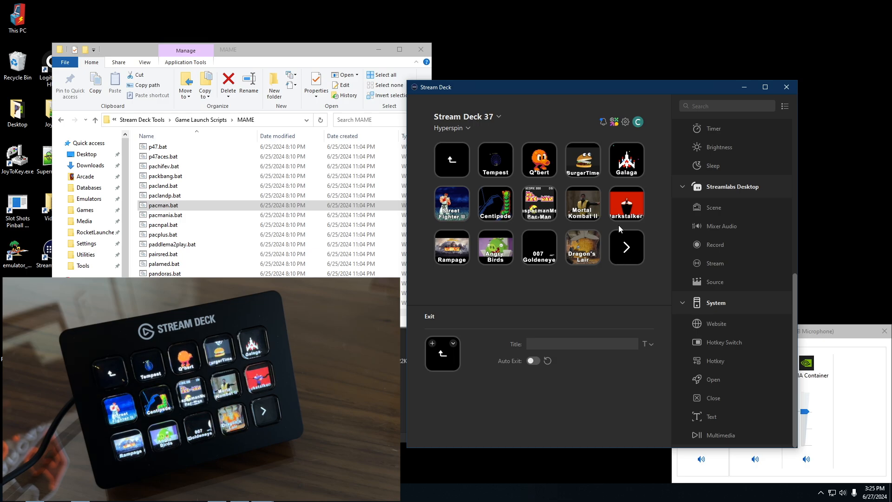
Step: Exit the Global Favorites folder, view page 2 of the Hyperspin profile, return to page 1 and select the Global Favorites key
double_click(455, 163)
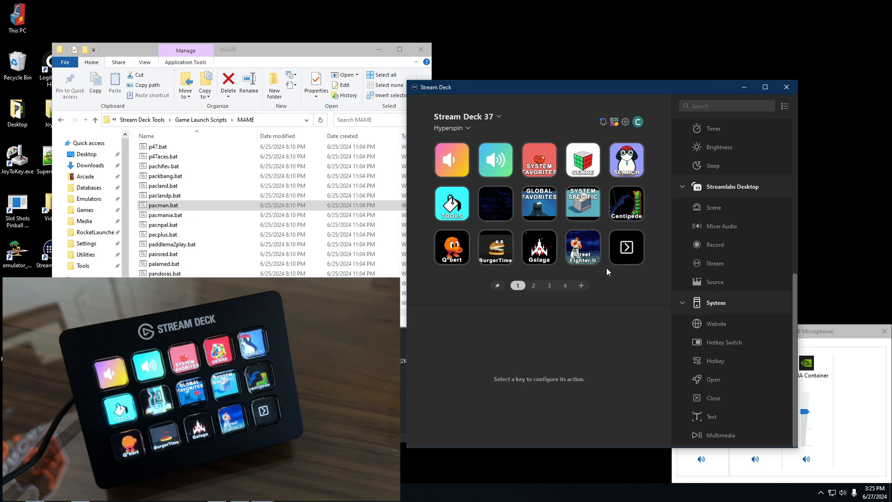
click(620, 256)
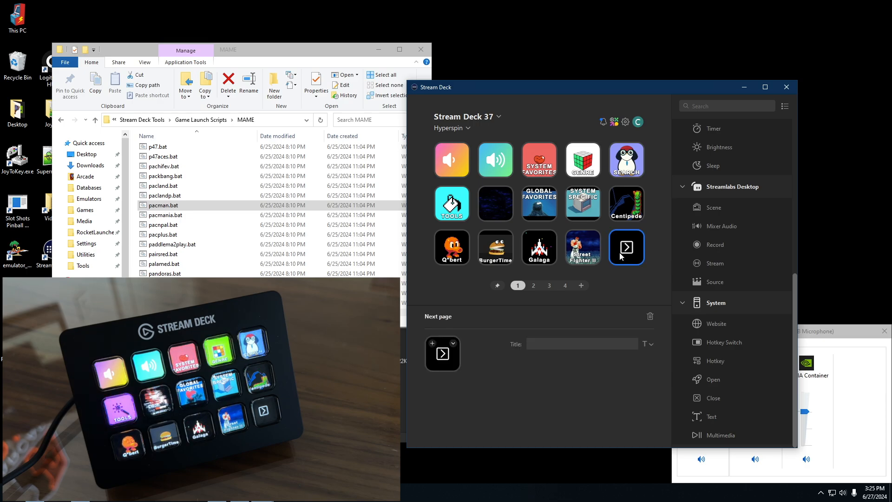
double_click(630, 242)
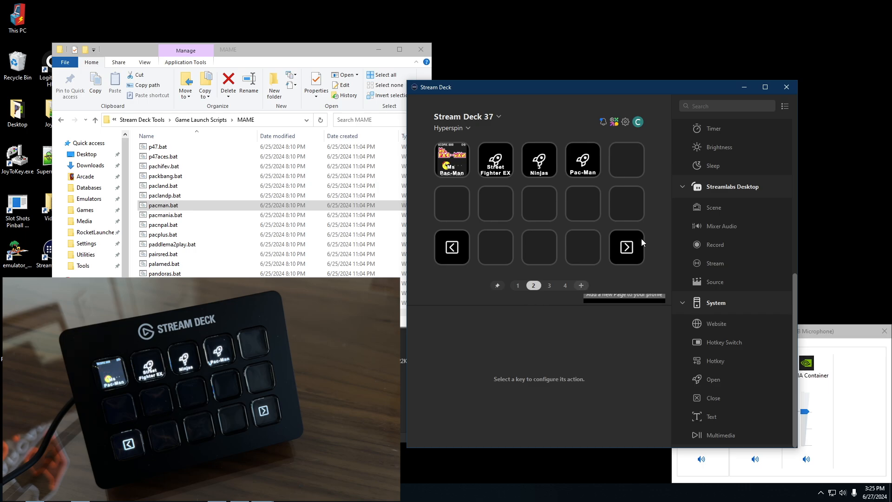
click(458, 257)
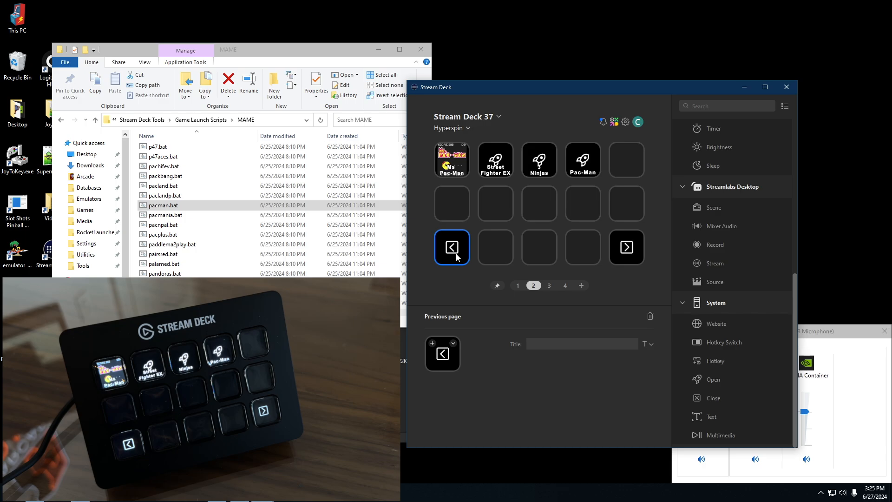
double_click(457, 257)
click(545, 203)
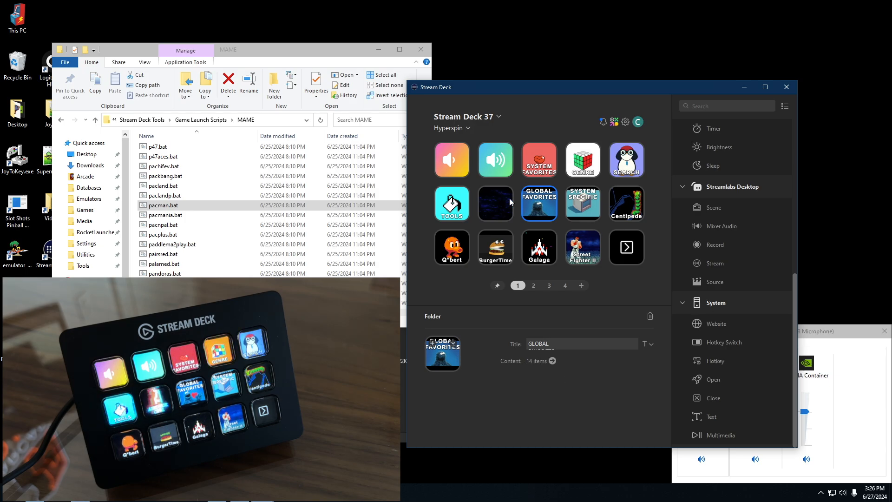
Step: On page 2, add a Create Folder action to the empty key beside Pac-Man, open the empty folder and exit it
double_click(632, 248)
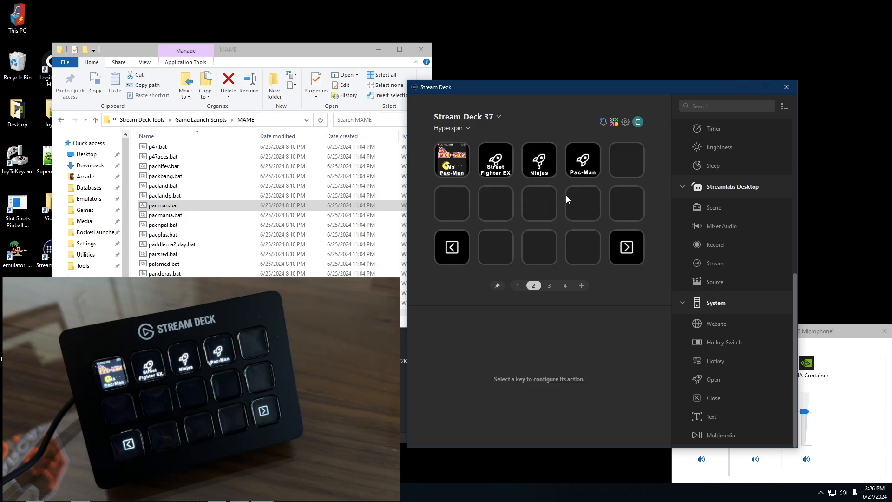
click(628, 165)
drag(793, 308, 792, 174)
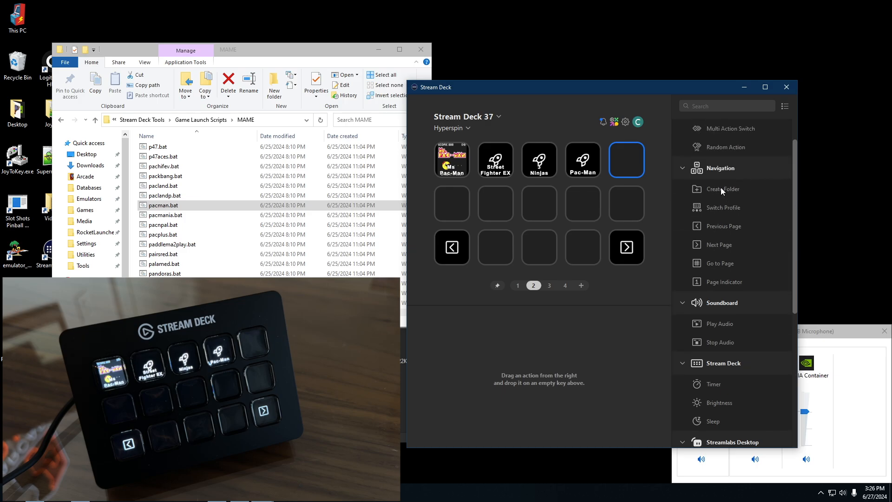
drag(720, 188, 628, 157)
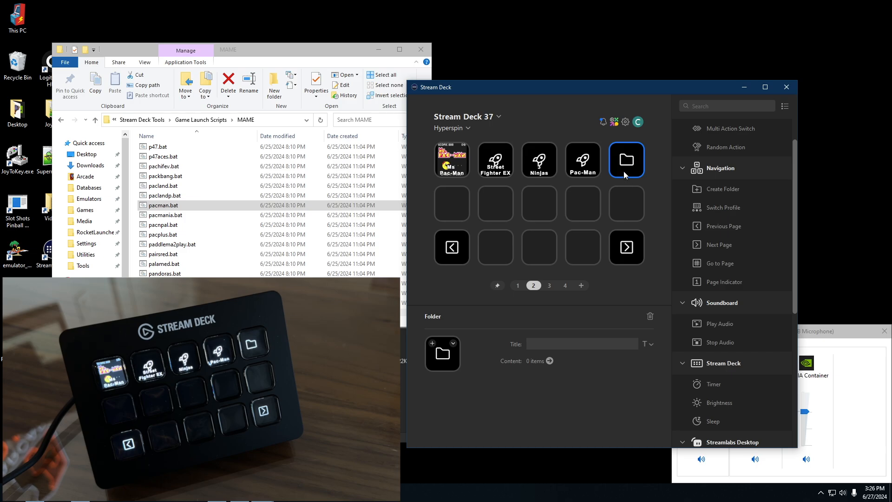
double_click(623, 170)
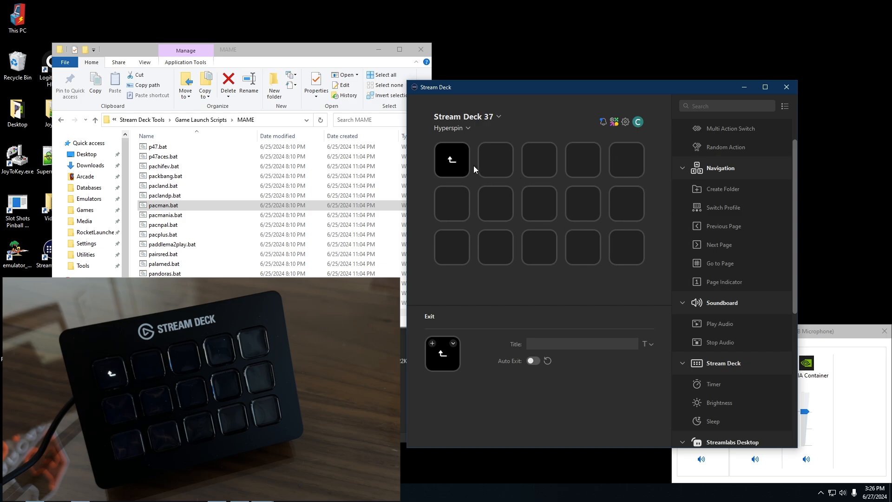
double_click(461, 163)
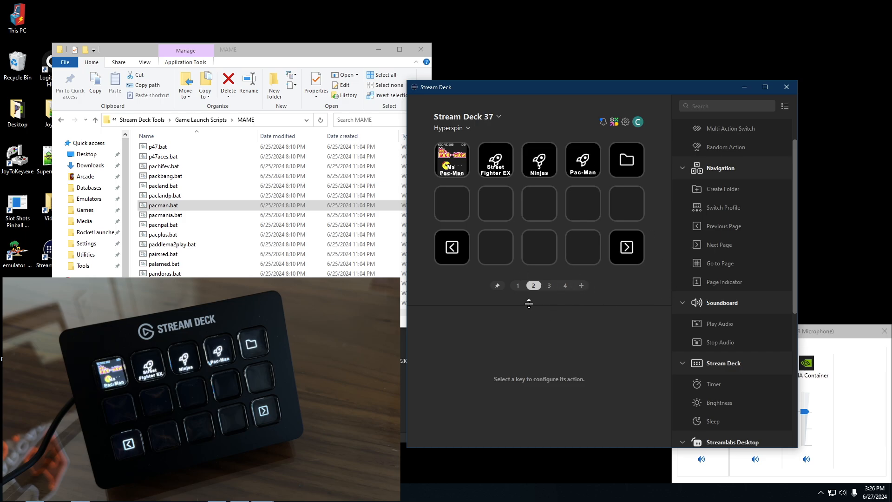
Step: Return to page 1, open the Global Favorites folder and select the arrow folder key beside Dragon's Lair
click(519, 286)
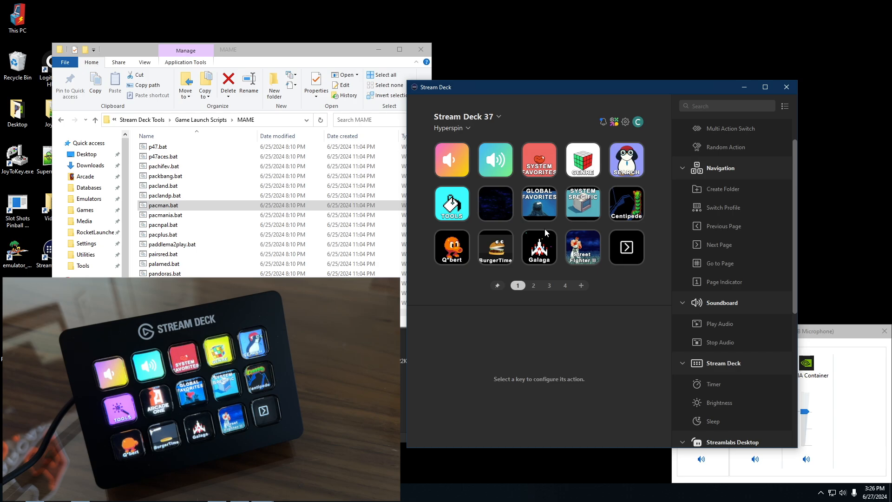
double_click(541, 215)
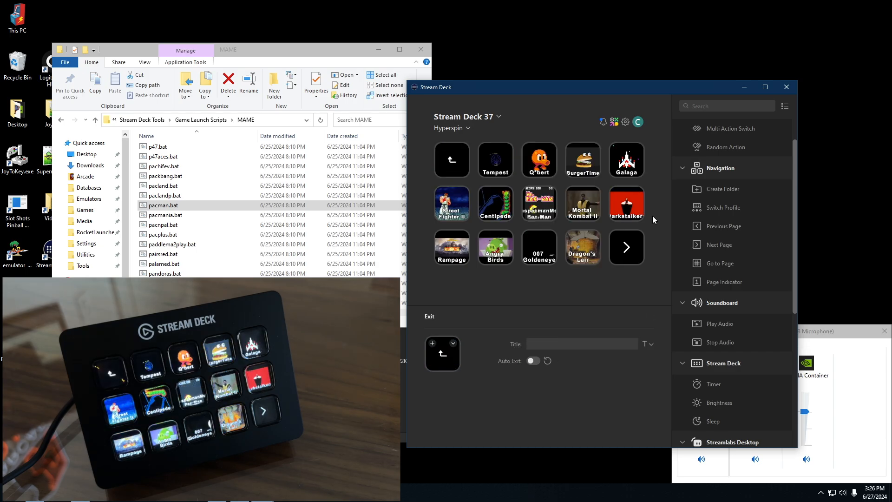
click(632, 246)
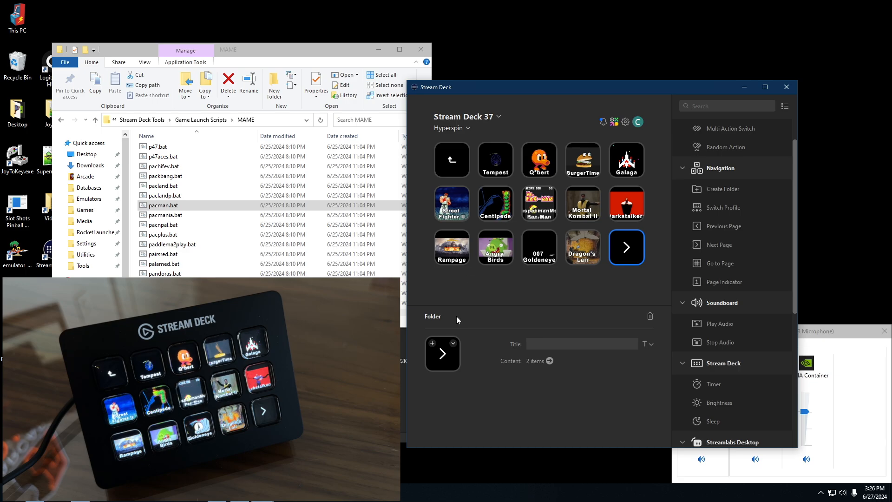
Step: Assign the right chevron icon from the Elgato Default Light set to the selected folder key and close the icon library
click(433, 346)
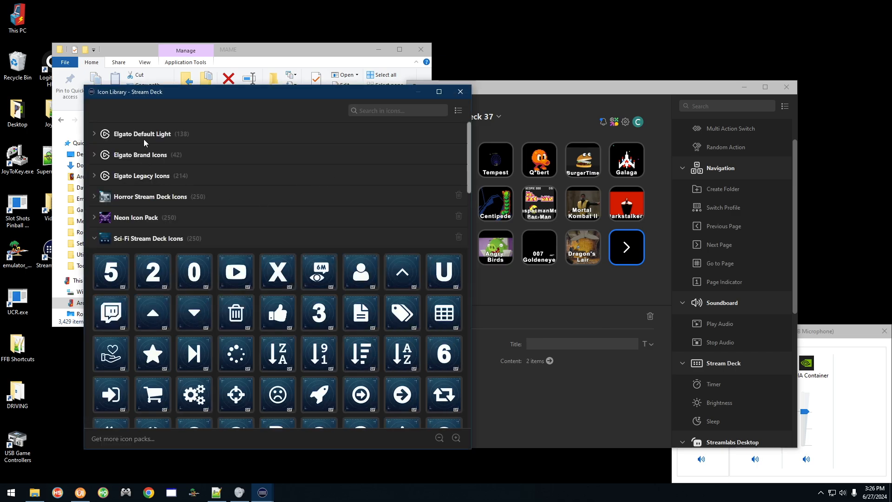
click(143, 135)
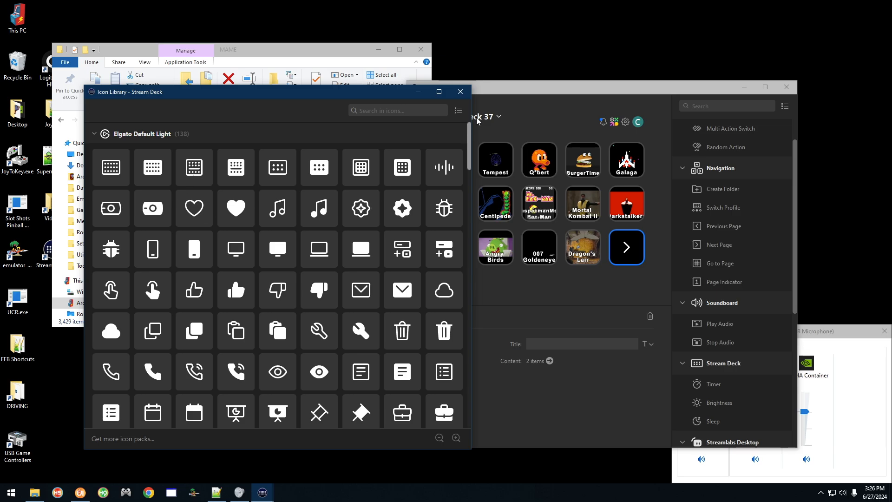
scroll(362, 256, down, 8)
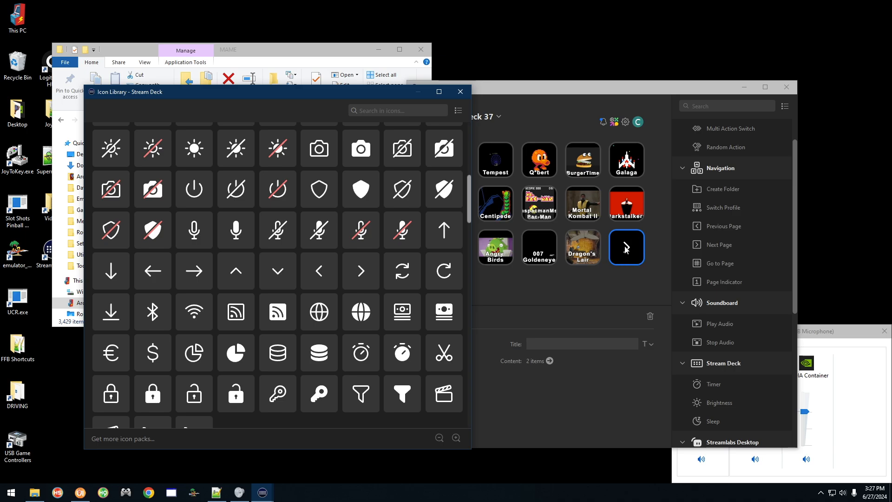
click(370, 193)
click(362, 274)
click(460, 91)
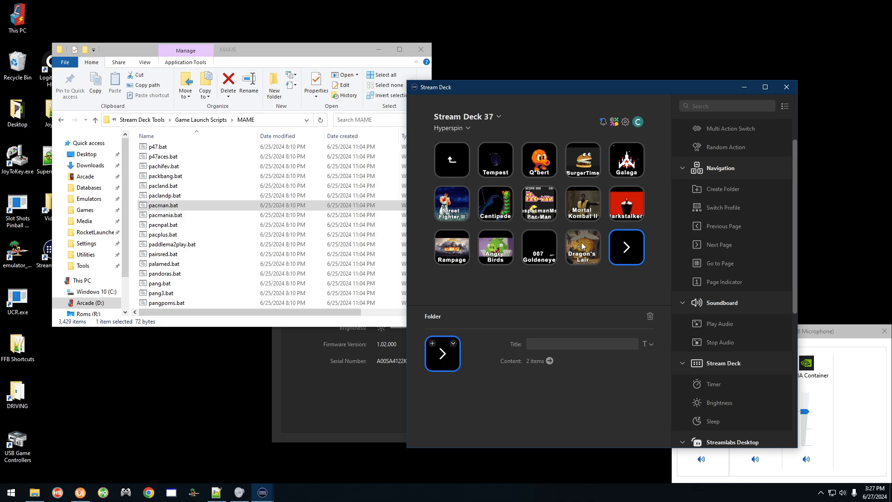
Step: Open the nested arrow folders inside Global Favorites two levels deep, and exit back out of them
double_click(627, 249)
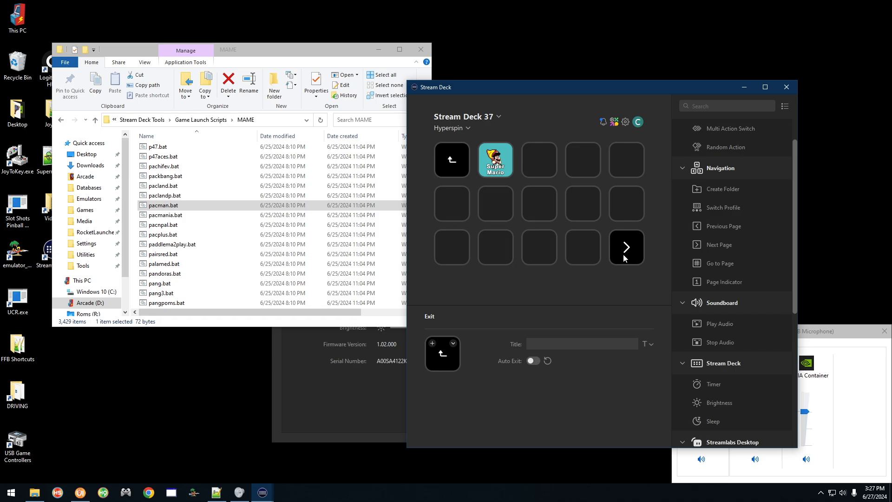
double_click(629, 239)
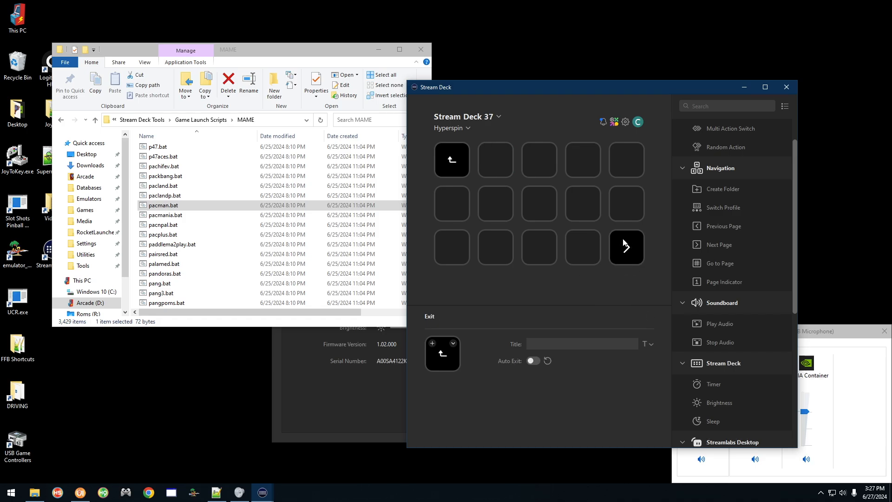
click(451, 164)
Step: Check which launch scripts the game keys in Global Favorites use, including BurgerTime, Dragon's Lair and 007 Goldeneye
click(539, 171)
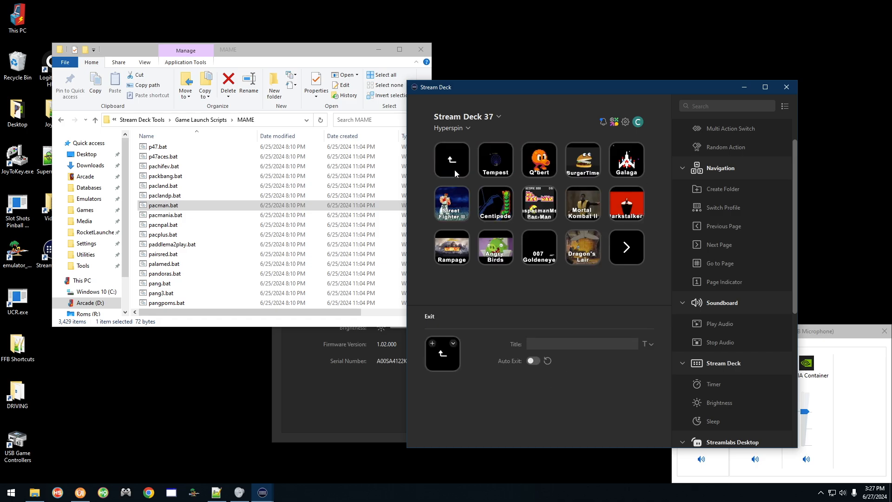
click(577, 159)
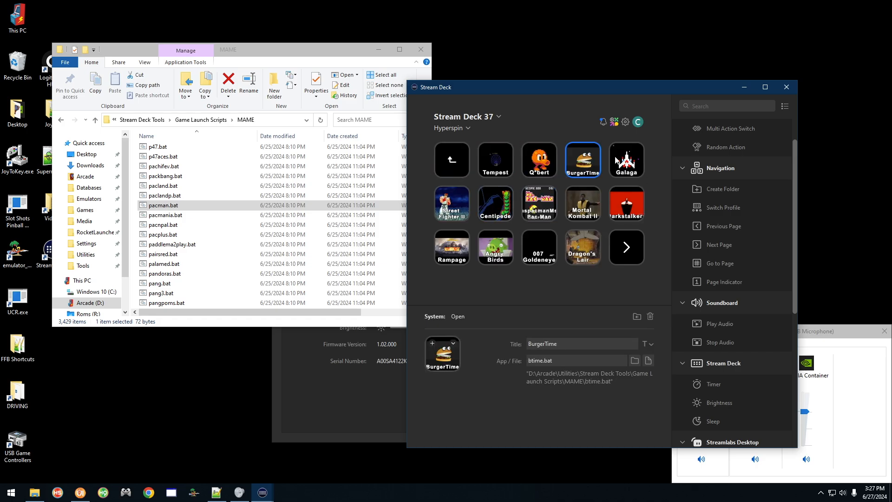
click(618, 177)
click(618, 194)
click(597, 209)
click(579, 241)
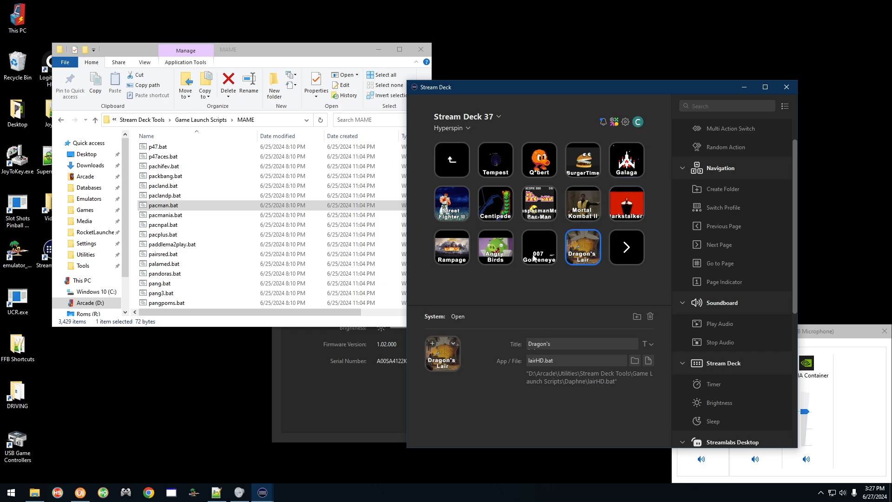
click(534, 258)
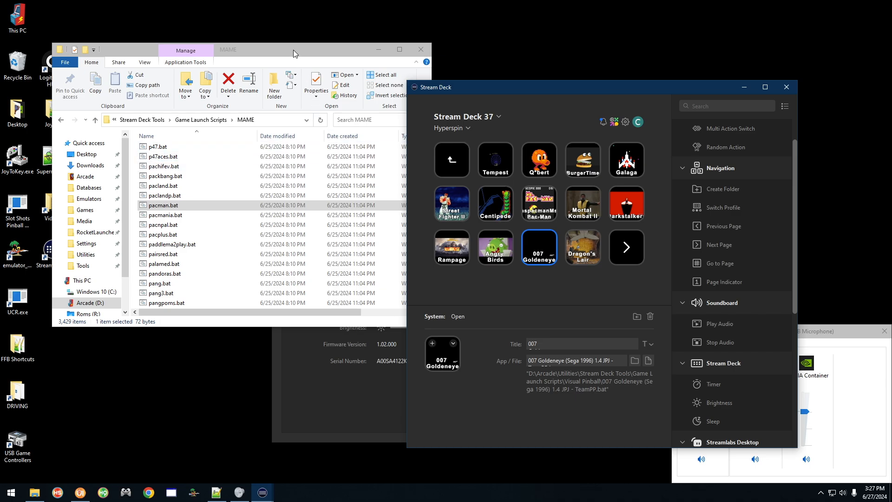
Step: Go from the MAME folder up to Game Launch Scripts and open the Apple IIGS folder
mouse_move(293, 49)
mouse_down()
mouse_move(312, 87)
mouse_move(290, 45)
mouse_move(301, 36)
mouse_up()
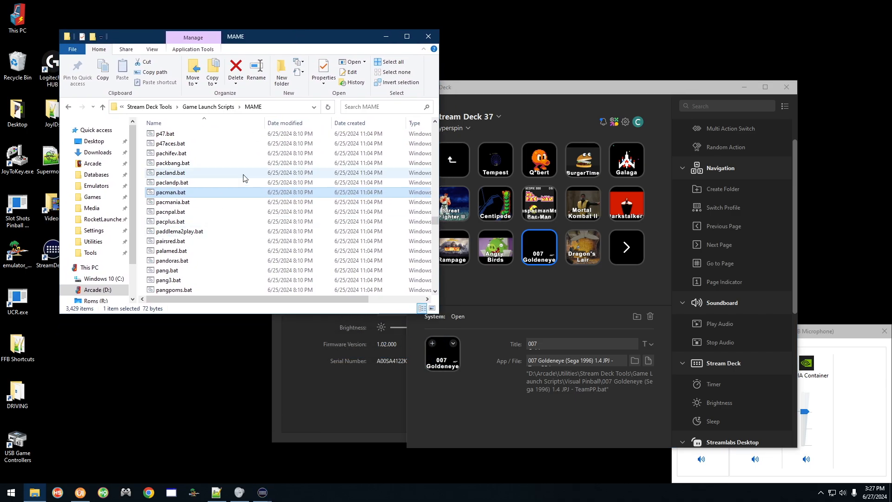
click(209, 107)
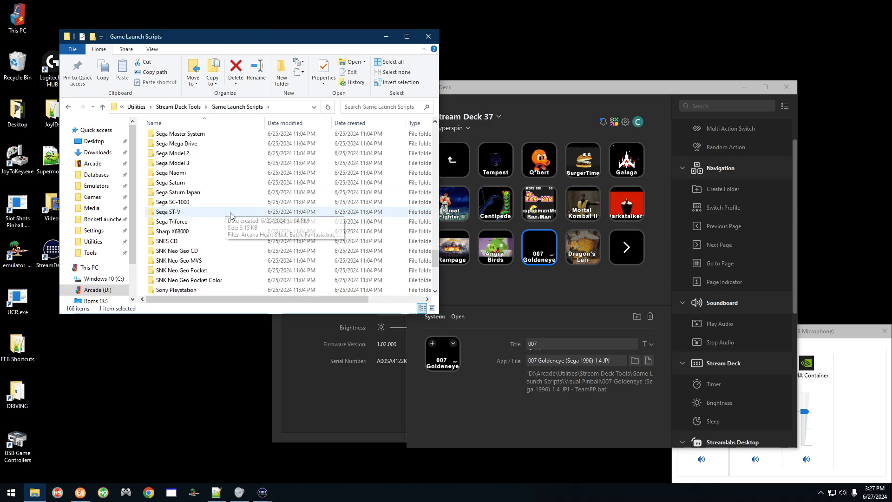
scroll(231, 216, up, 20)
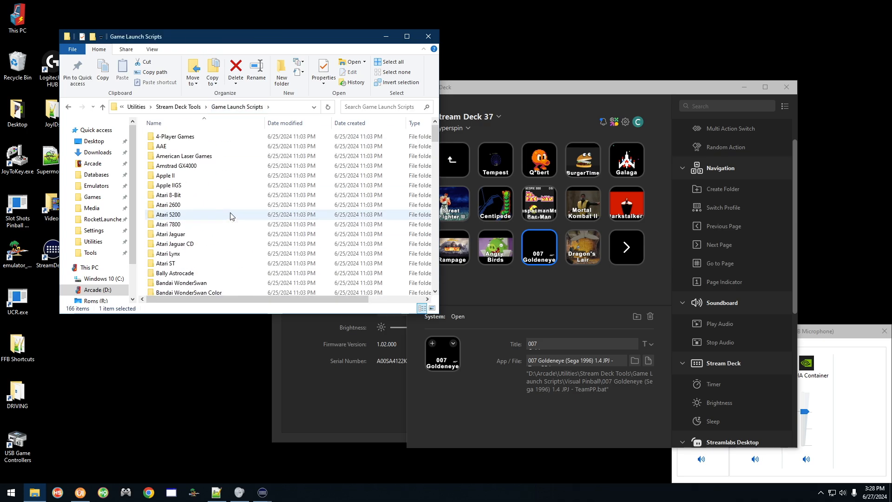
drag(270, 48, 255, 79)
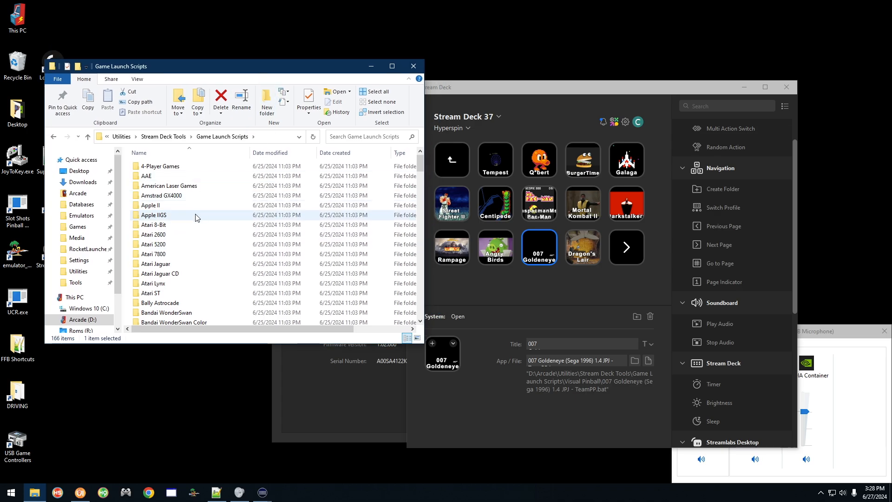
click(173, 214)
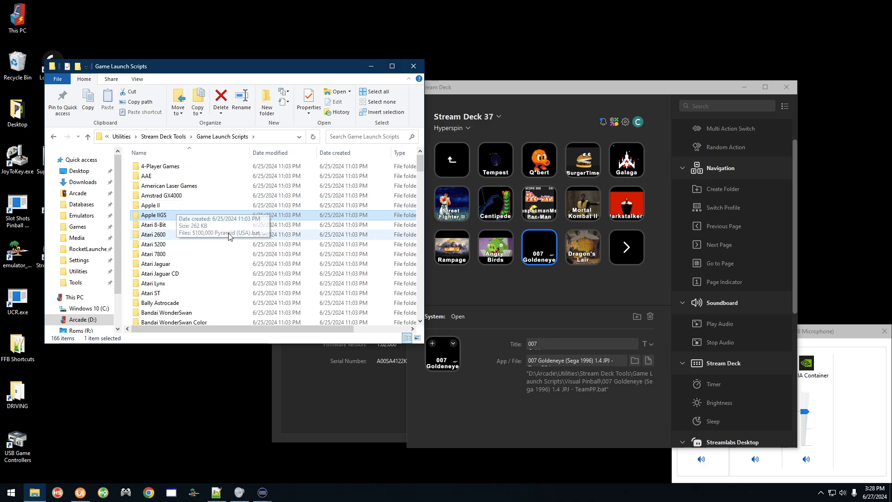
double_click(166, 216)
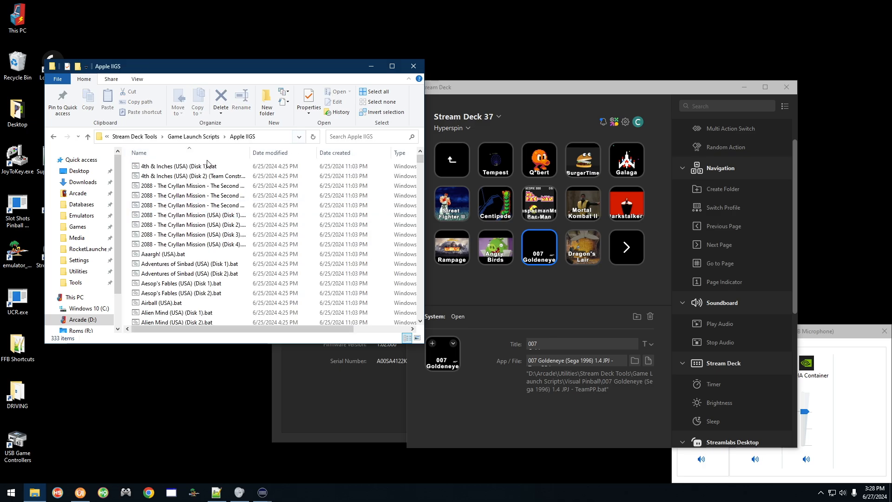
Step: Copy "4th & Inches (USA) (Disk 1).bat" from the Apple IIGS folder to the desktop
click(152, 168)
right_click(152, 167)
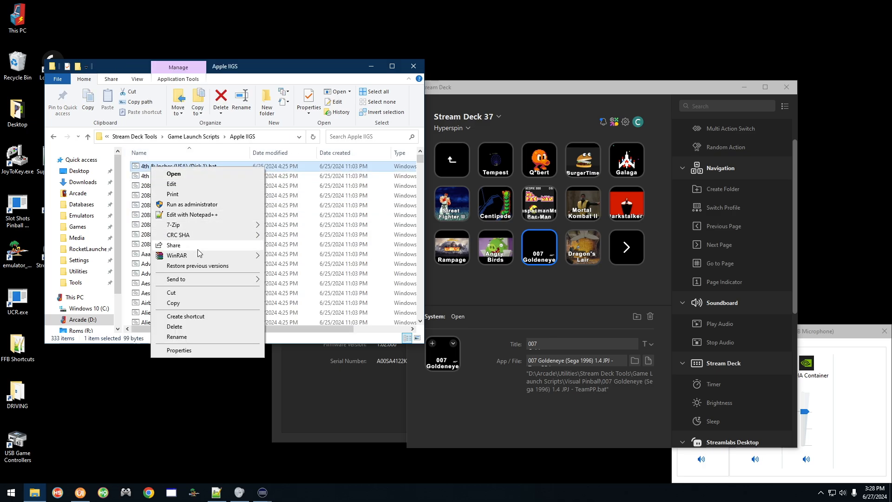
click(184, 305)
right_click(88, 392)
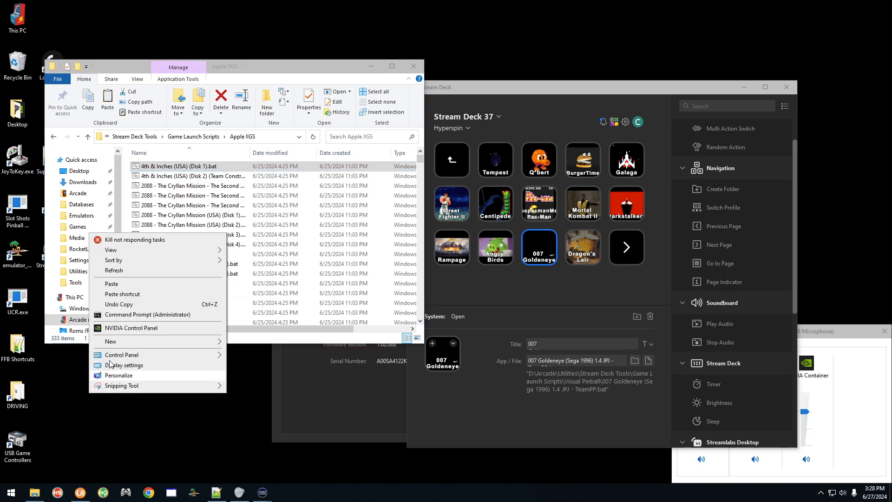
click(114, 284)
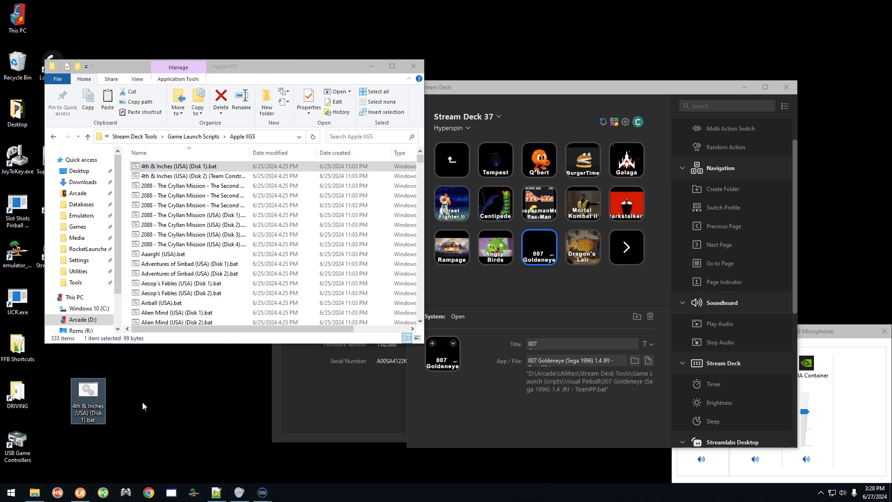
Step: Open the desktop copy of the script for editing, highlight the system name Apple IIGS, and switch to RocketLauncherUI
right_click(88, 392)
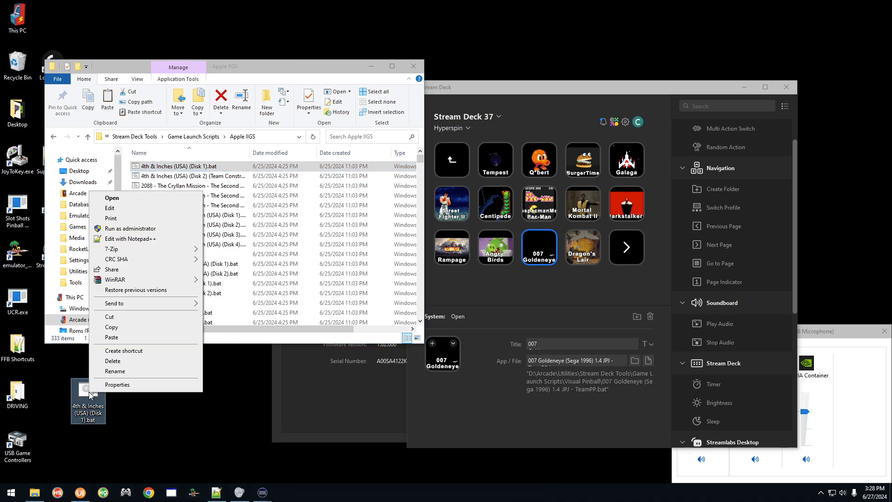
click(112, 208)
drag(228, 190, 267, 187)
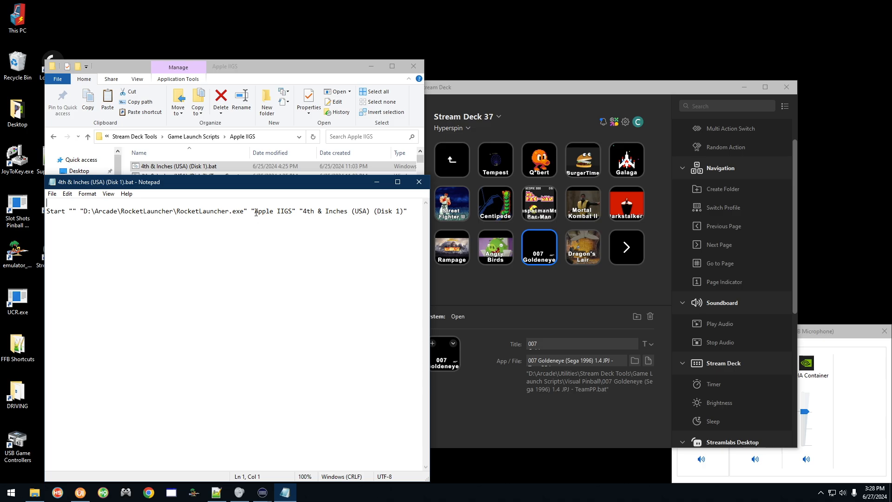
drag(256, 213, 288, 214)
click(80, 493)
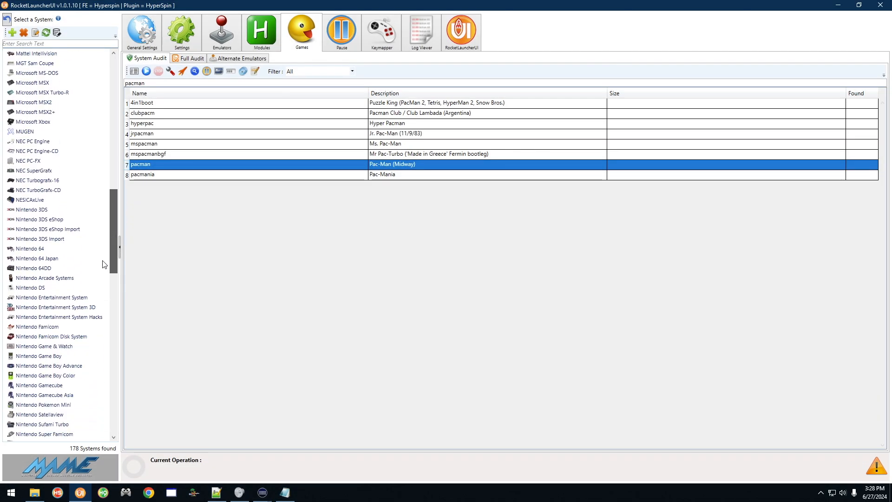
Step: Select the MUGEN system, clear the pacman game filter, and select the game Bastard in its list
scroll(108, 250, down, 4)
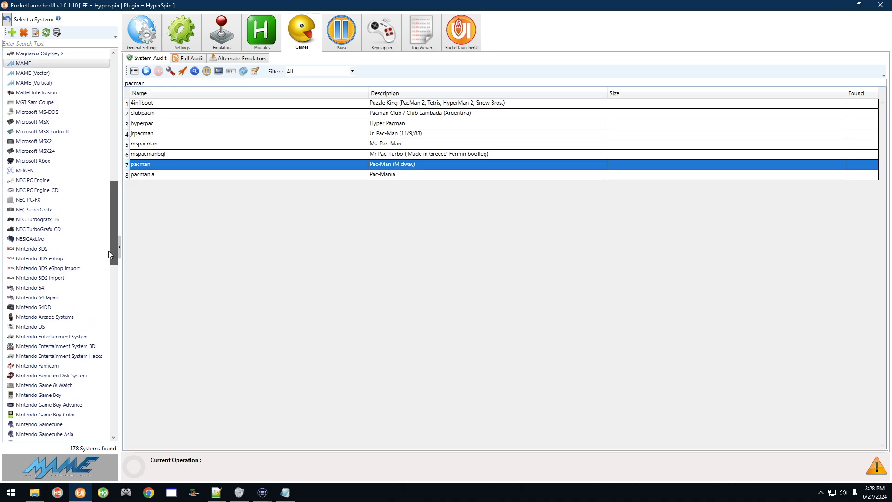
click(33, 183)
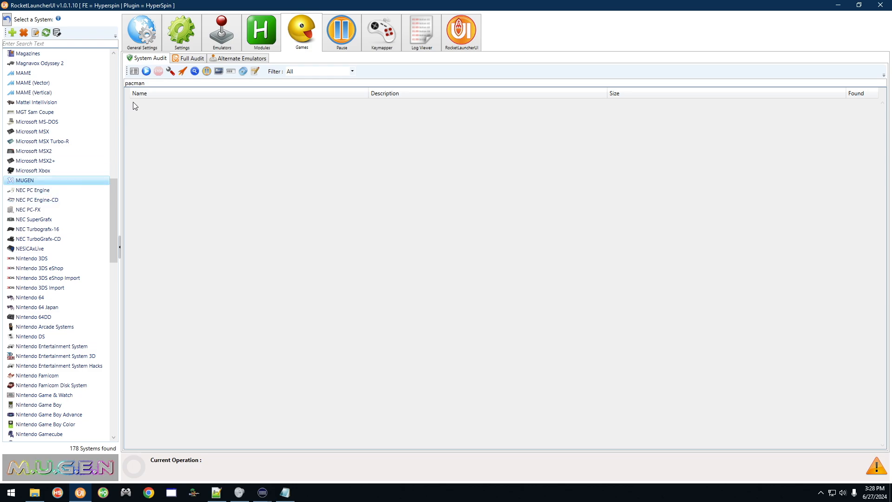
double_click(147, 84)
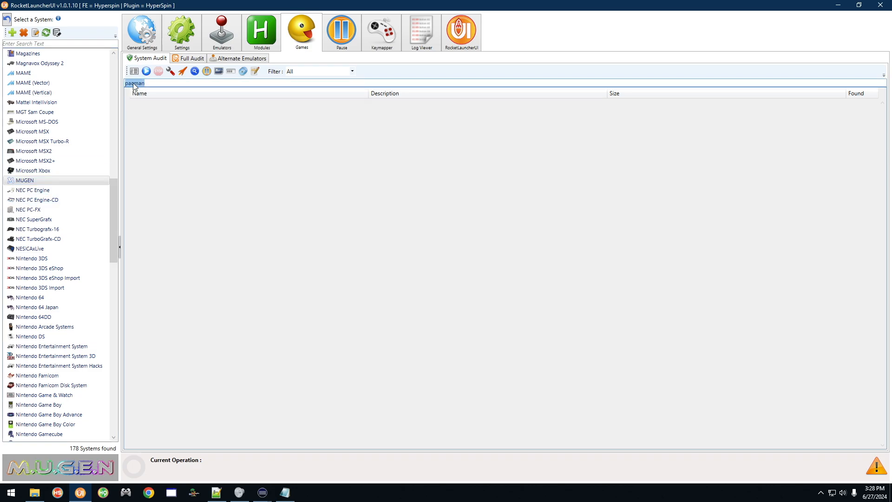
key(BackSpace)
click(134, 72)
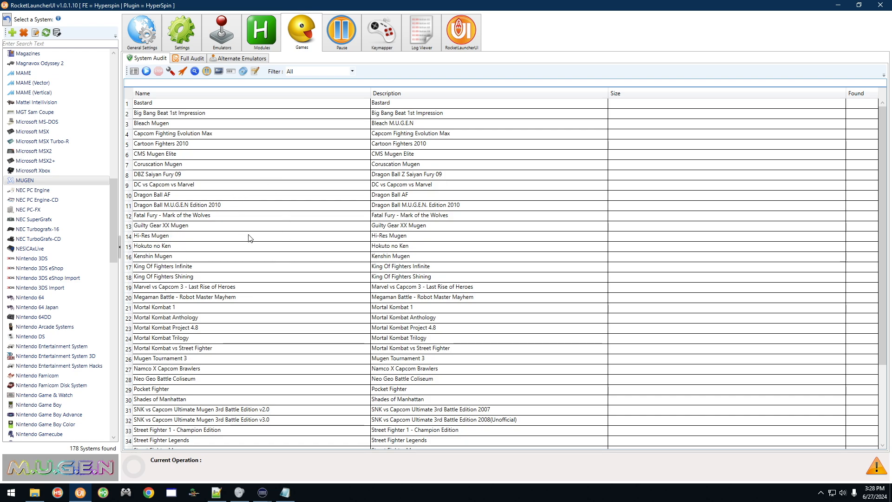
click(142, 106)
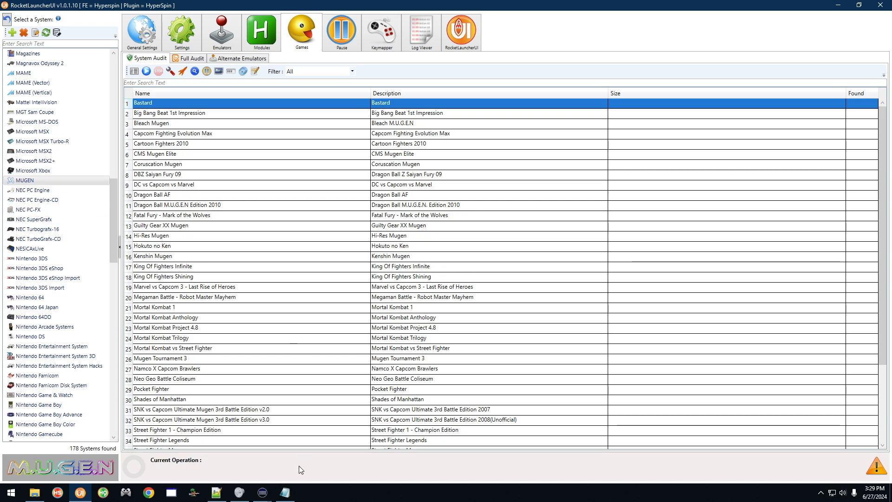
Step: Return to the script in Notepad and replace the system name Apple IIGS with MUGEN
click(285, 492)
drag(242, 188, 492, 164)
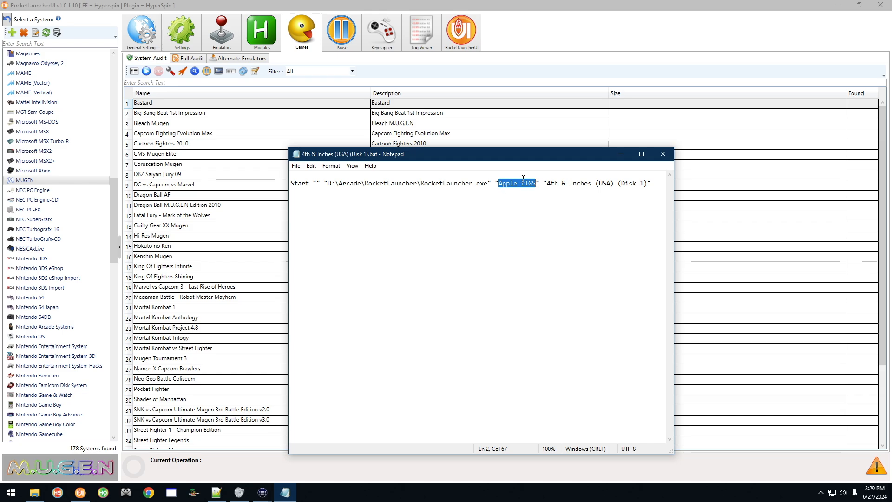
text(MUGEN)
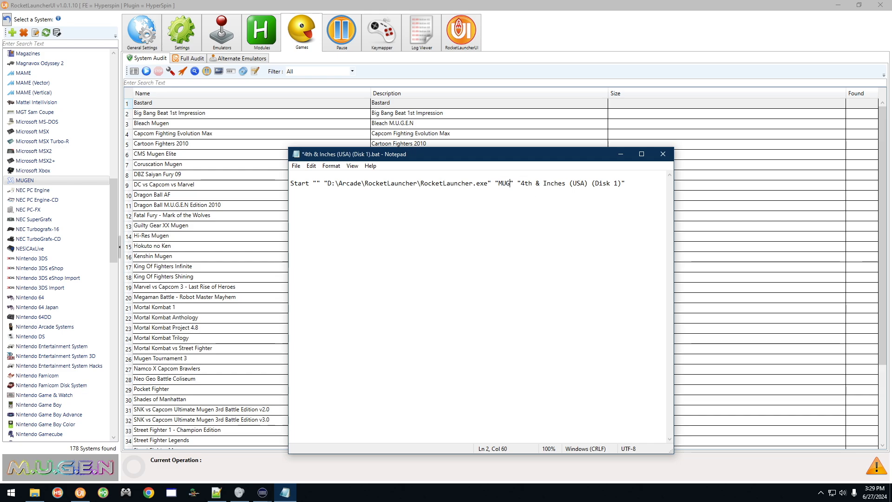
key(Right)
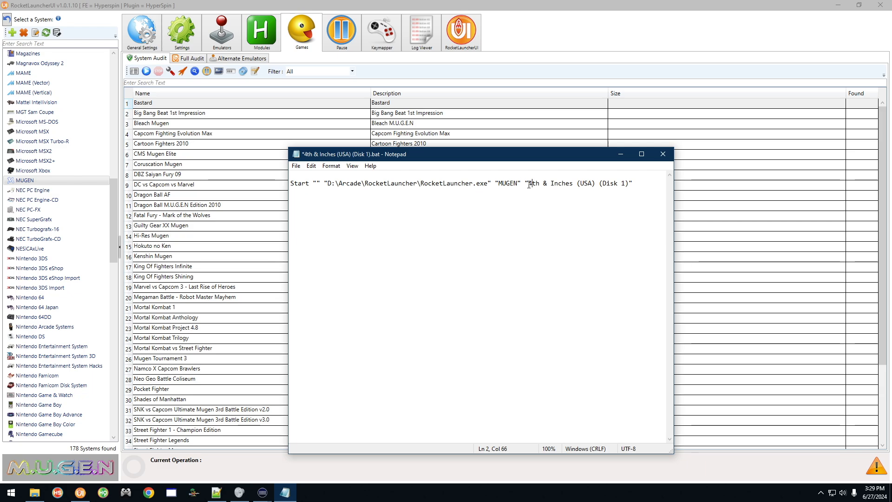
Step: Replace the game name in the script with Bastard, save the file, and close it
drag(529, 184, 621, 185)
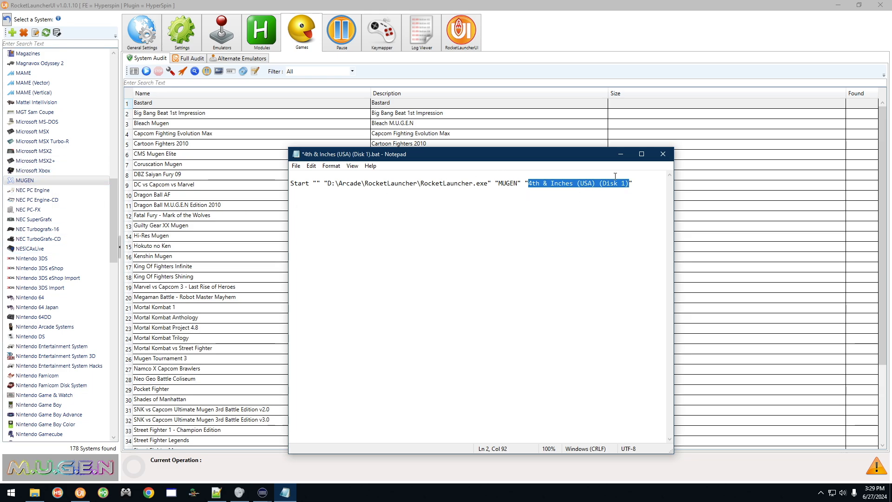
text(Bastar)
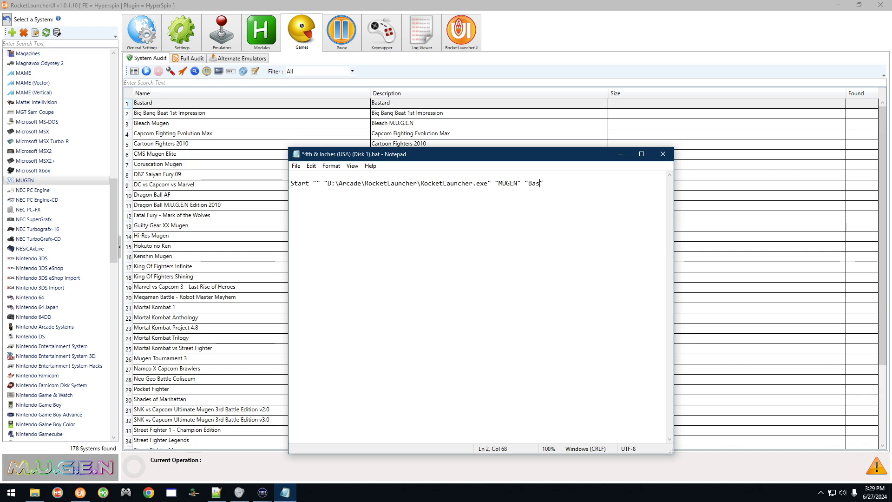
text(d)
click(296, 166)
click(310, 204)
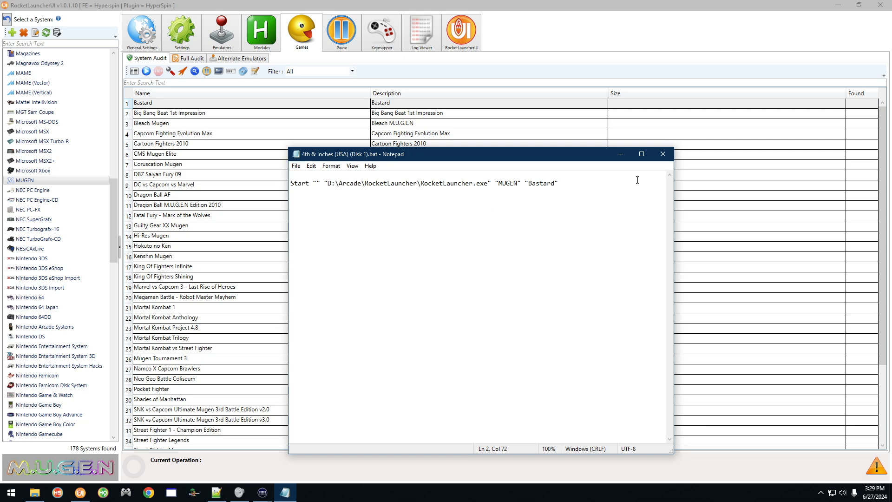
click(663, 153)
Step: Return to the desktop and rename the edited script copy to Bastard.bat
click(837, 5)
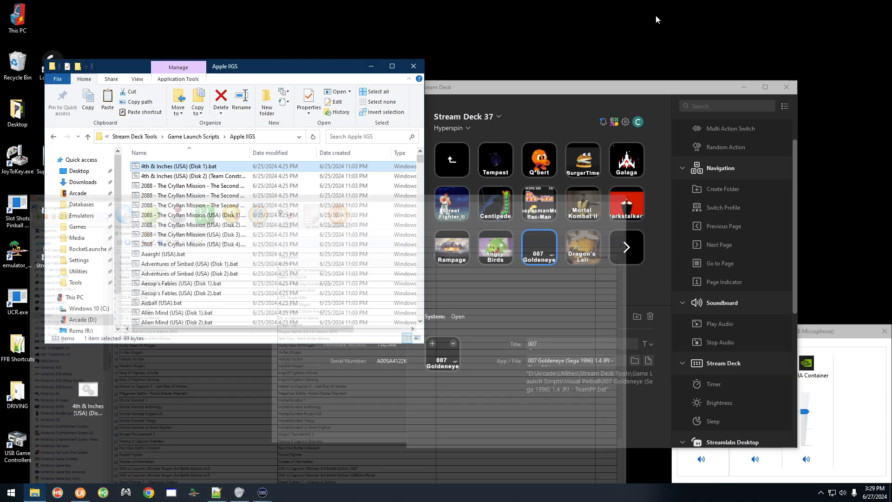
click(95, 396)
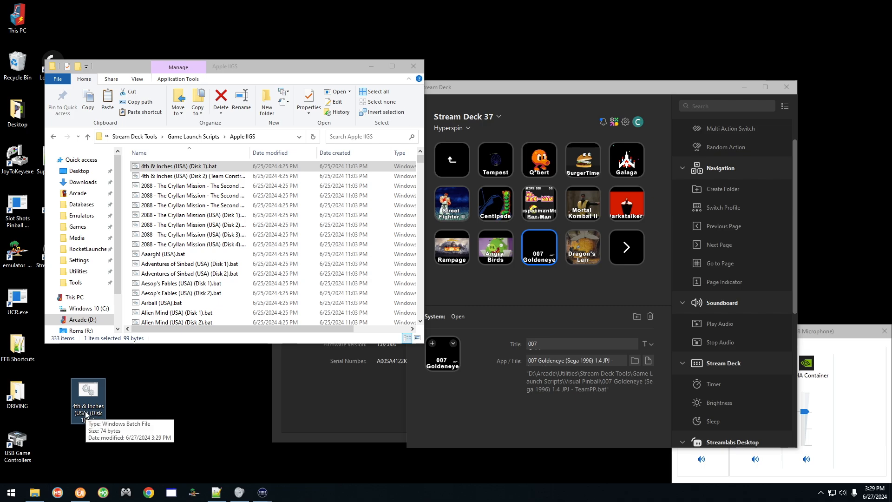
right_click(86, 413)
click(116, 384)
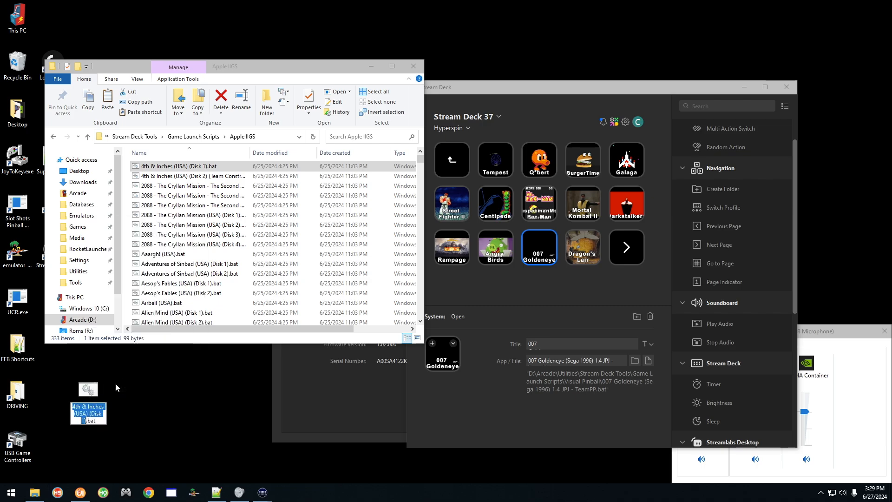
text(Bastard)
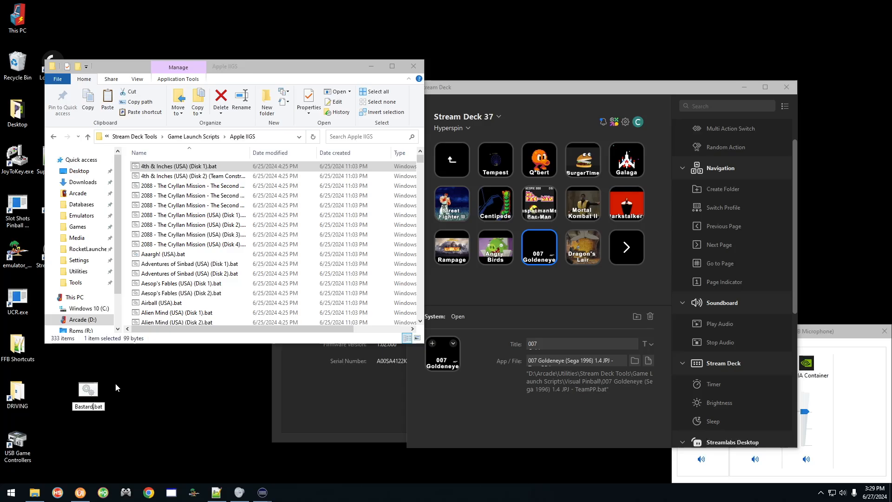
key(Return)
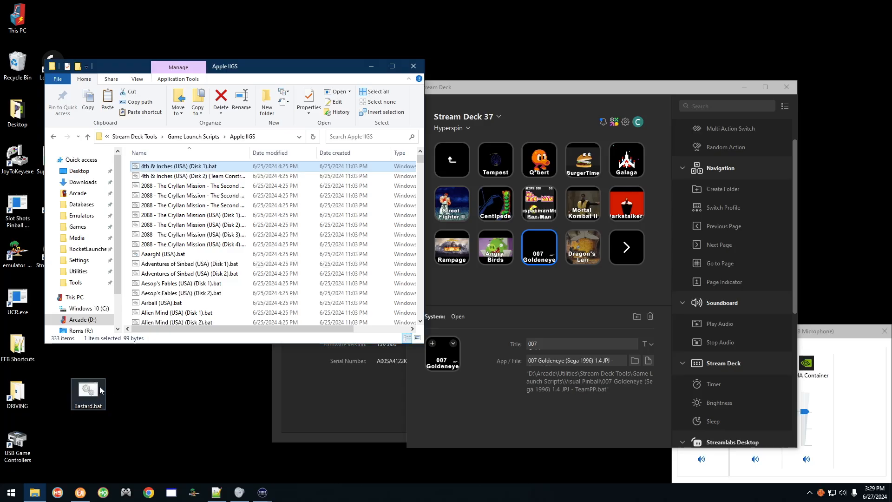
Step: Run Bastard.bat to test the game launch, exit the game, and move the script to a free area of the desktop
double_click(101, 391)
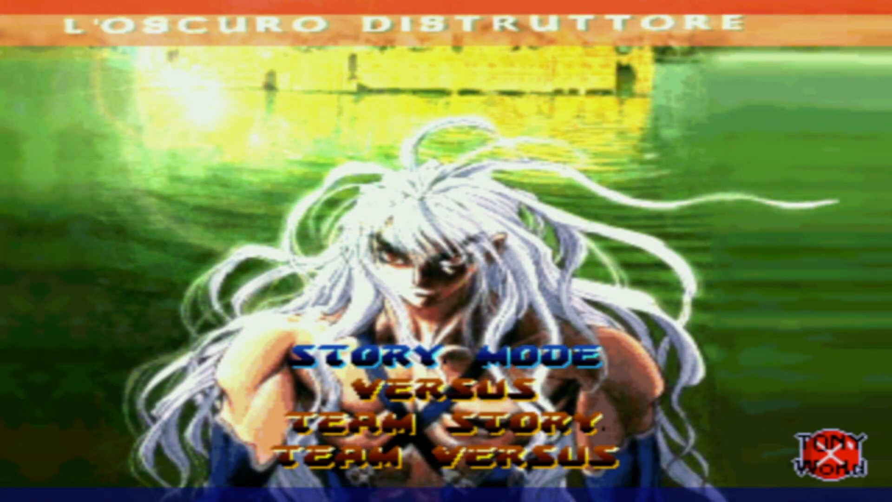
key(Escape)
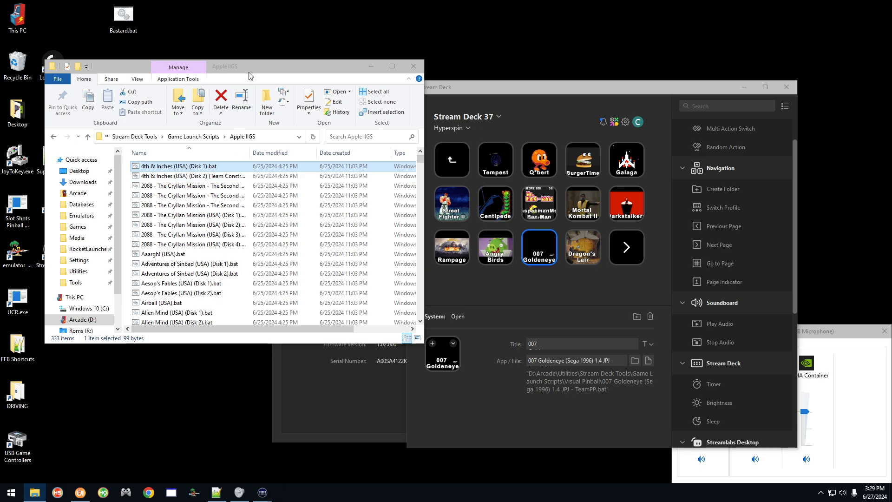
drag(248, 76, 314, 81)
drag(123, 16, 123, 392)
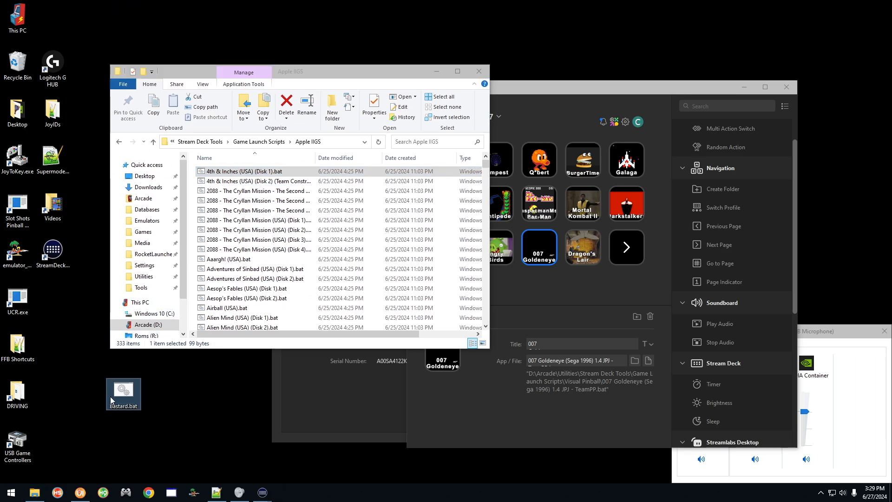
drag(547, 91, 545, 85)
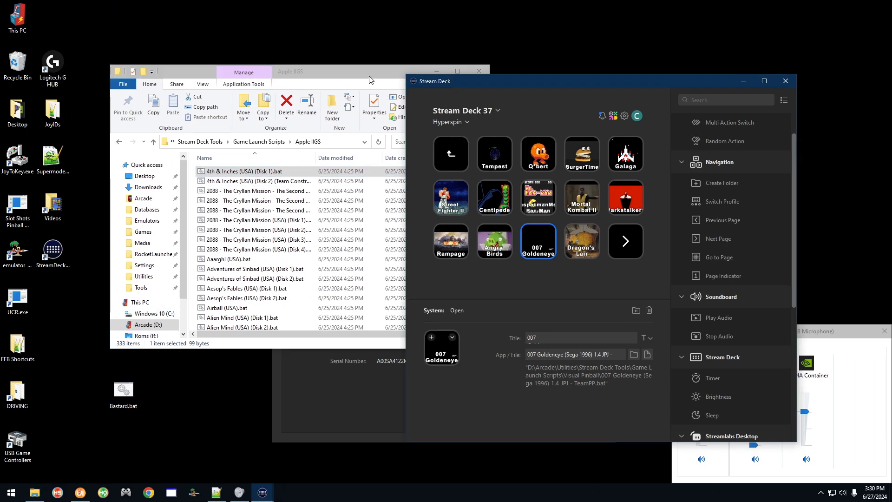
Step: Go from the Apple IIGS folder up to Game Launch Scripts and find the existing Bastard.bat in the Mugen folder
drag(368, 76, 335, 53)
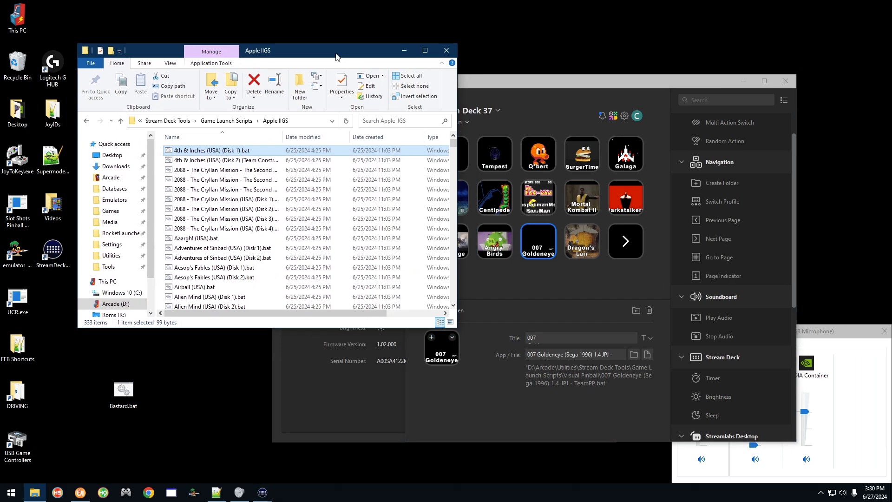
click(226, 120)
click(185, 238)
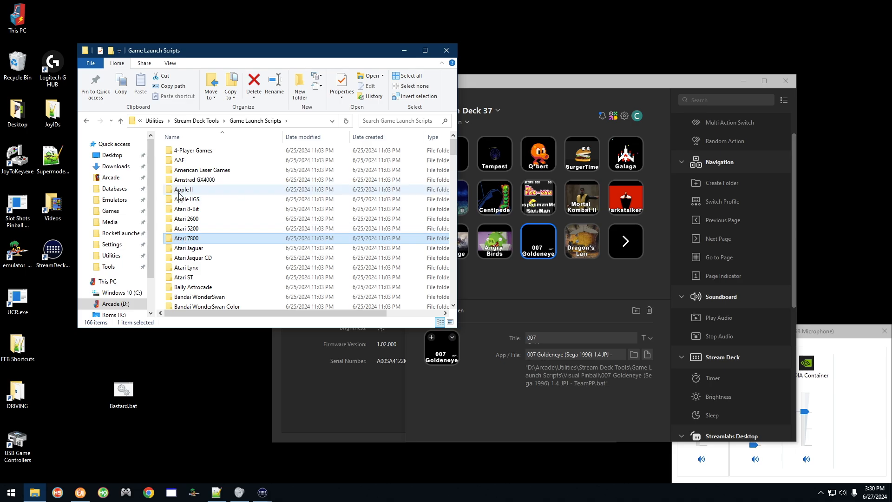
click(209, 213)
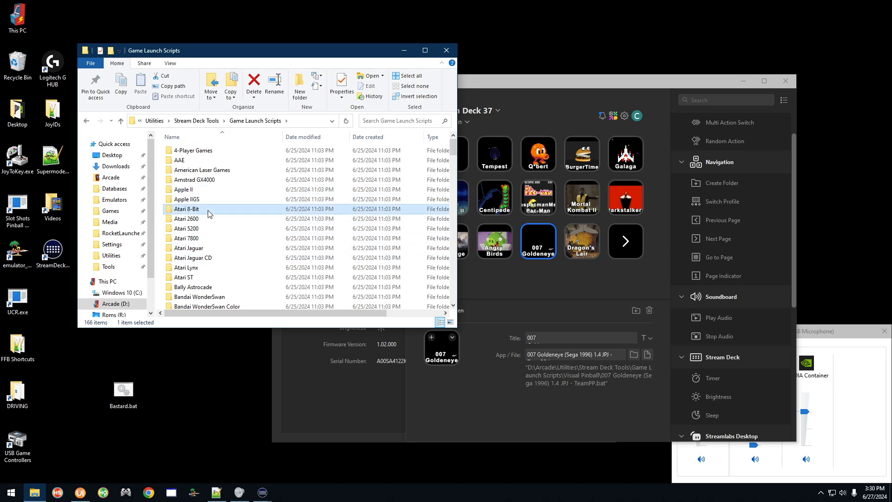
scroll(209, 214, down, 10)
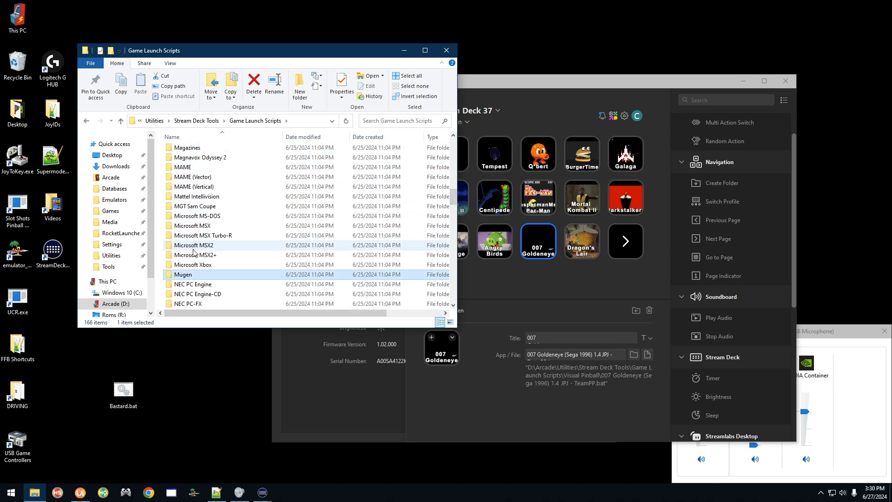
double_click(184, 274)
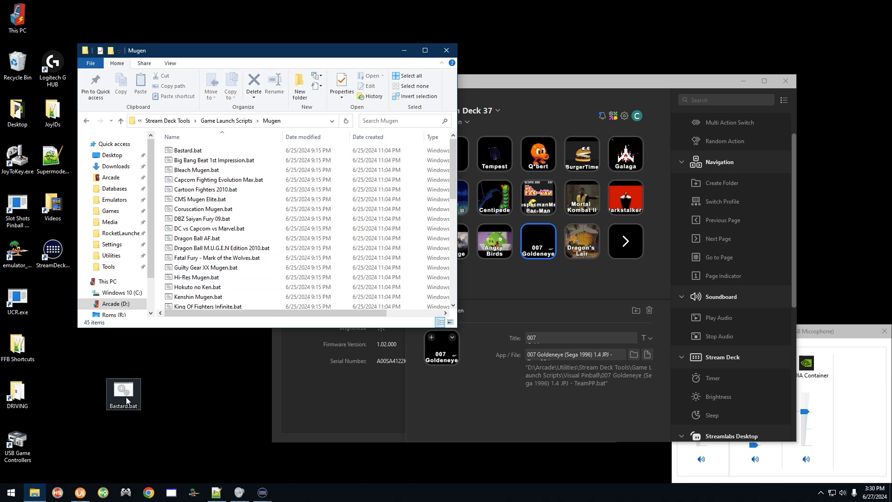
click(205, 151)
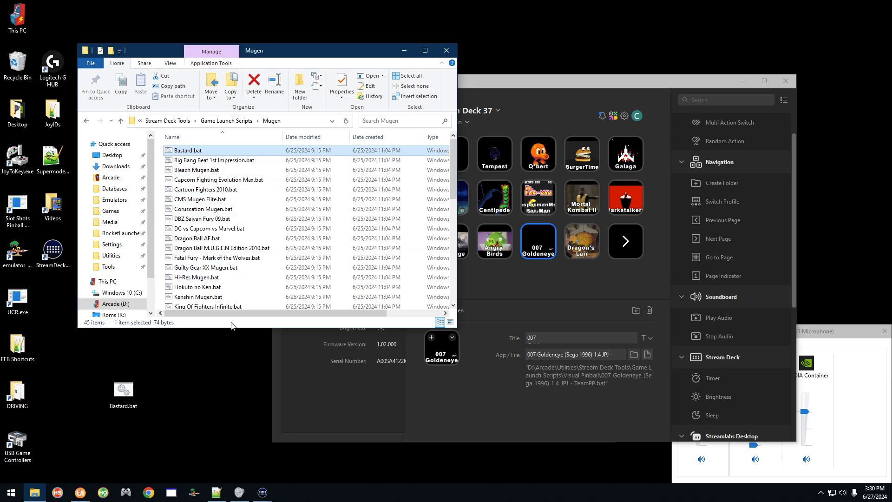
click(227, 388)
Step: In Stream Deck, go to the next page of game keys and add a System Open action to the empty key beside Super Mario
click(526, 86)
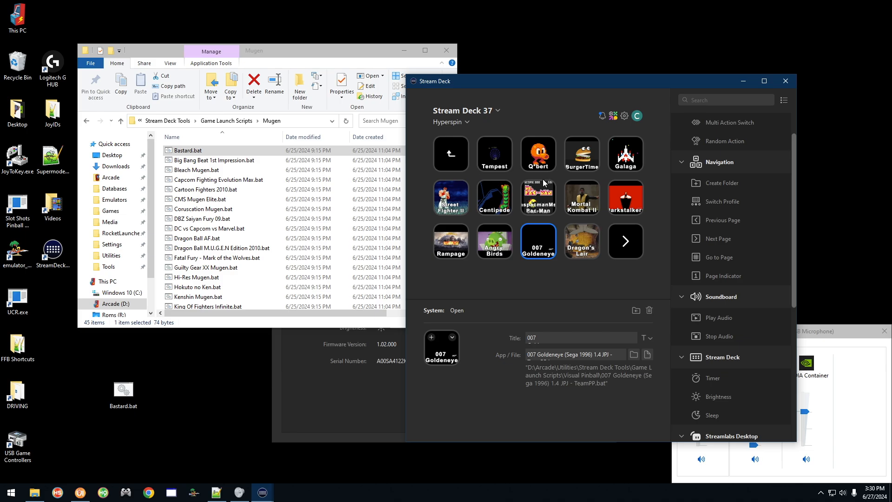
double_click(625, 241)
click(526, 152)
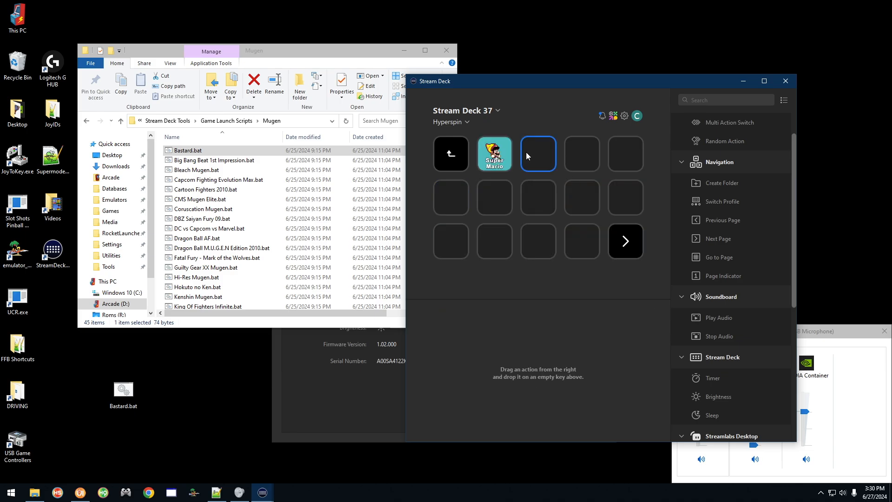
click(493, 166)
click(524, 154)
drag(790, 251, 796, 383)
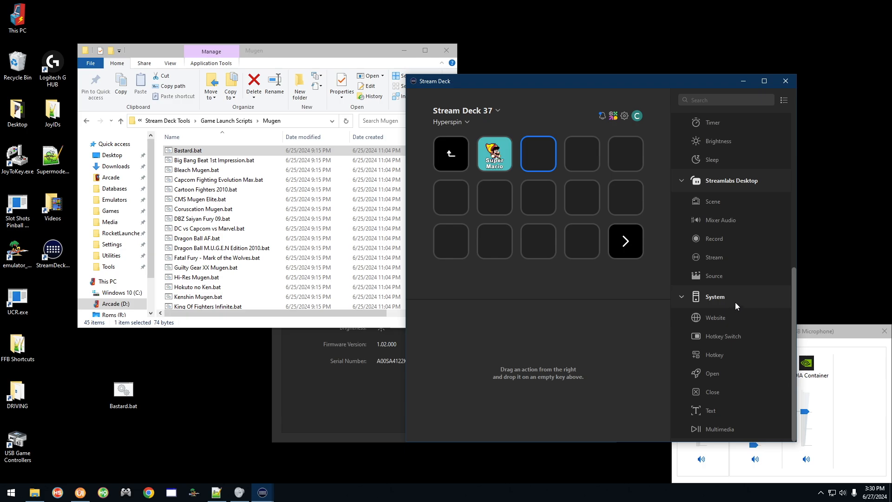
drag(718, 378, 541, 168)
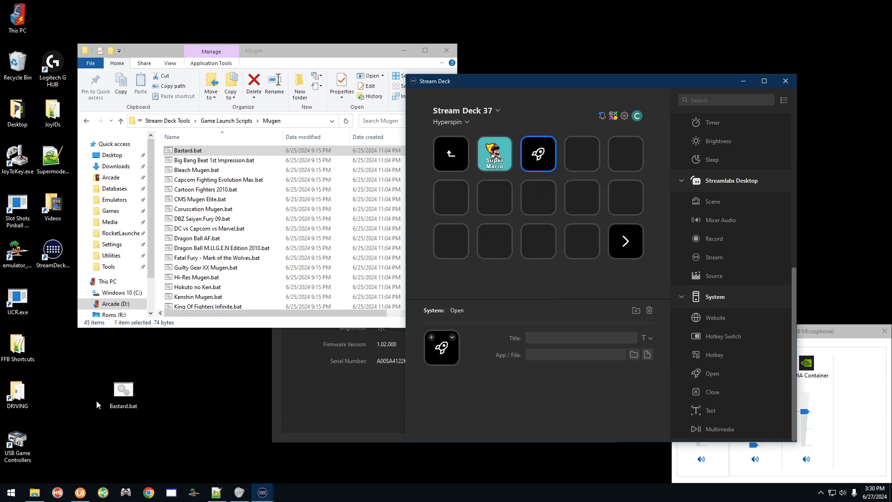
Step: Assign the desktop Bastard.bat to the new Open key and go back to the first page of game keys
drag(124, 392, 454, 365)
drag(539, 351, 539, 353)
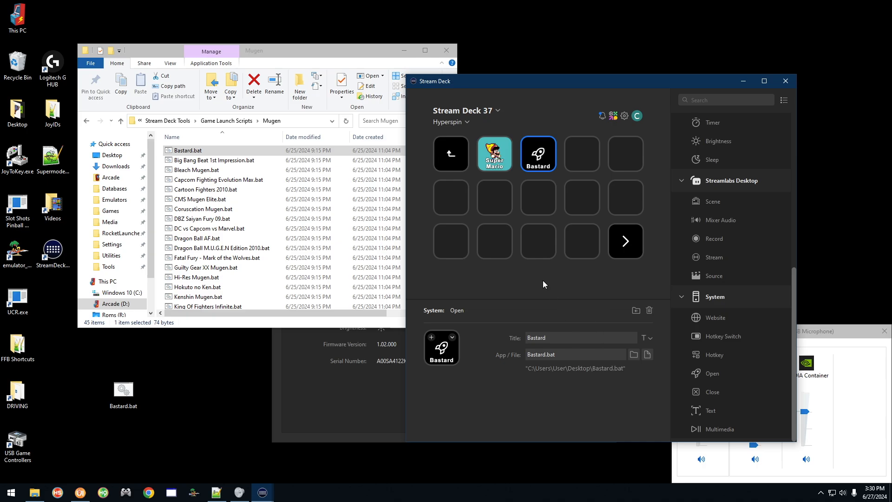
double_click(453, 156)
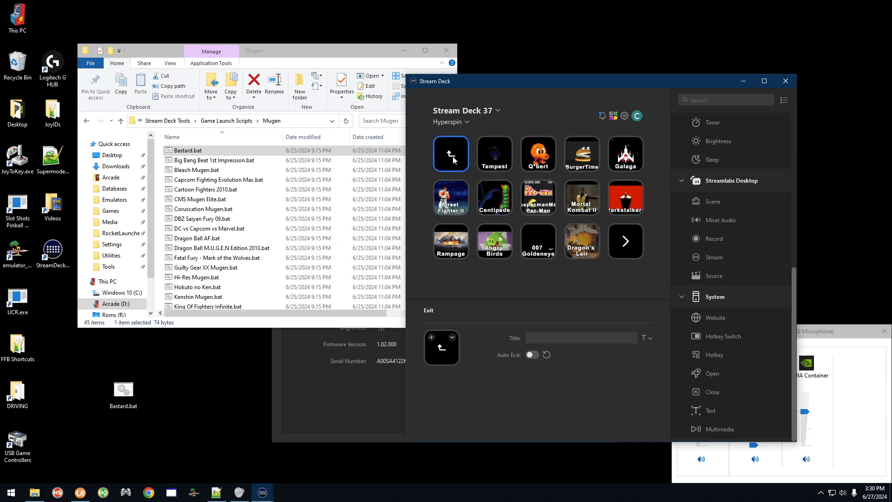
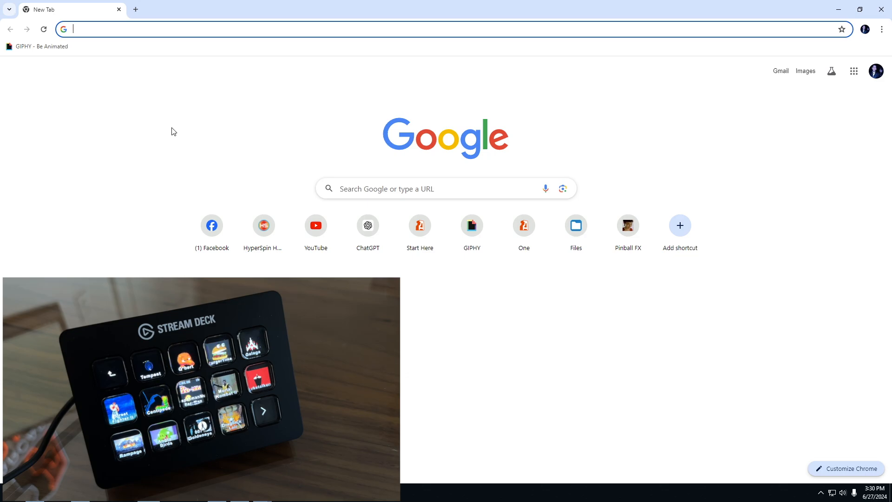
Step: Switch to Chrome and open the giphy.com website
text(giphy.com)
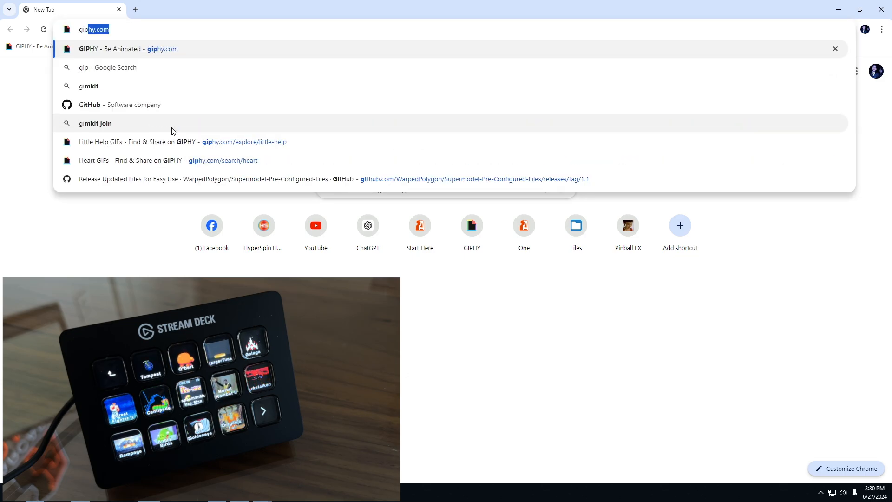
key(Return)
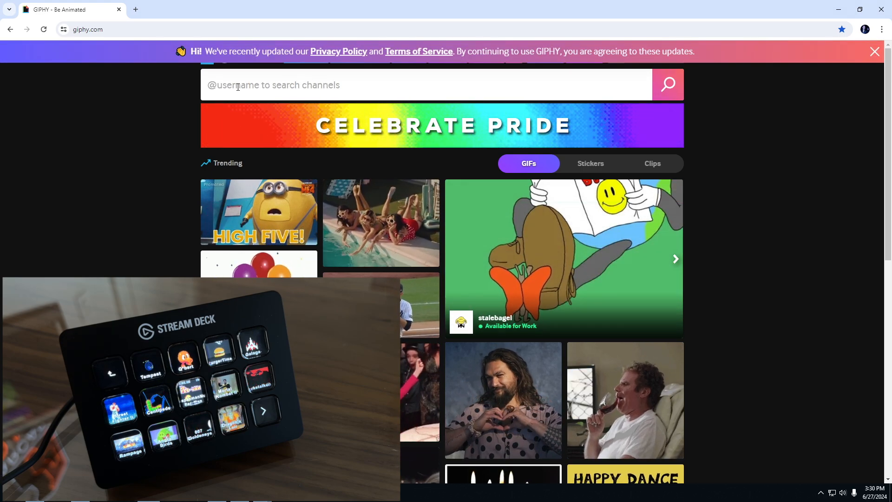
Step: Search GIPHY for "pac man" and open the GIF of the yellow Pac-Man eating a row of dots
text(pac man)
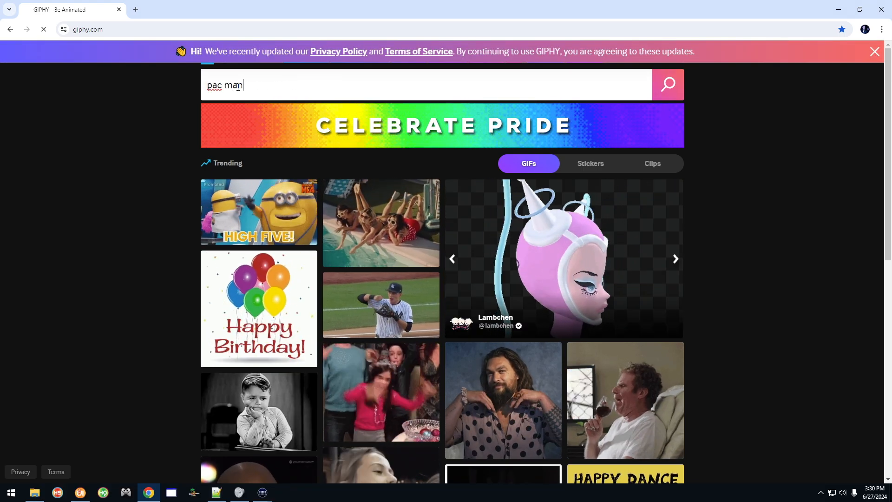
key(Return)
scroll(158, 339, down, 3)
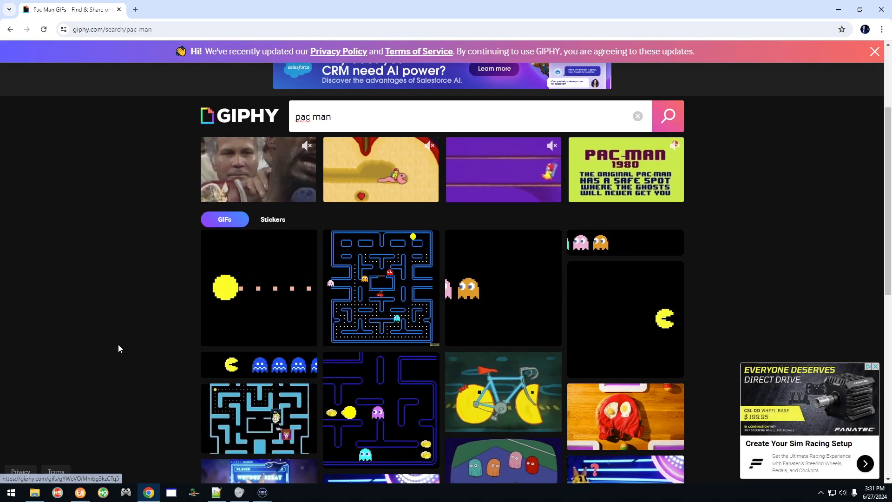
click(250, 280)
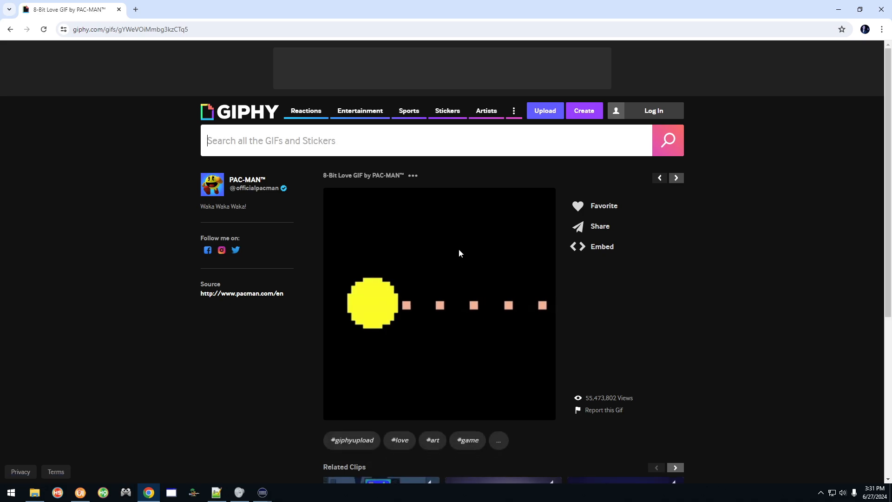
Step: Start saving the Pac-Man GIF as an image and go to the Games folder inside Stream Deck Tools > Icons
right_click(447, 273)
click(494, 298)
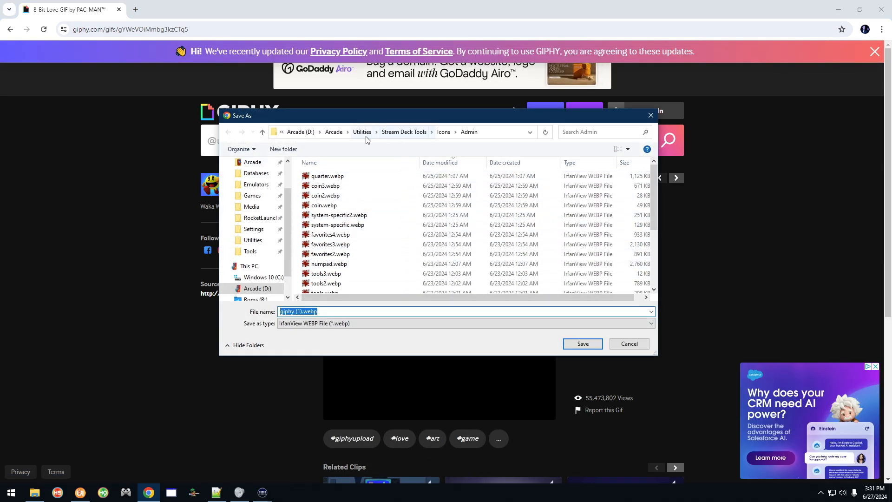
click(399, 134)
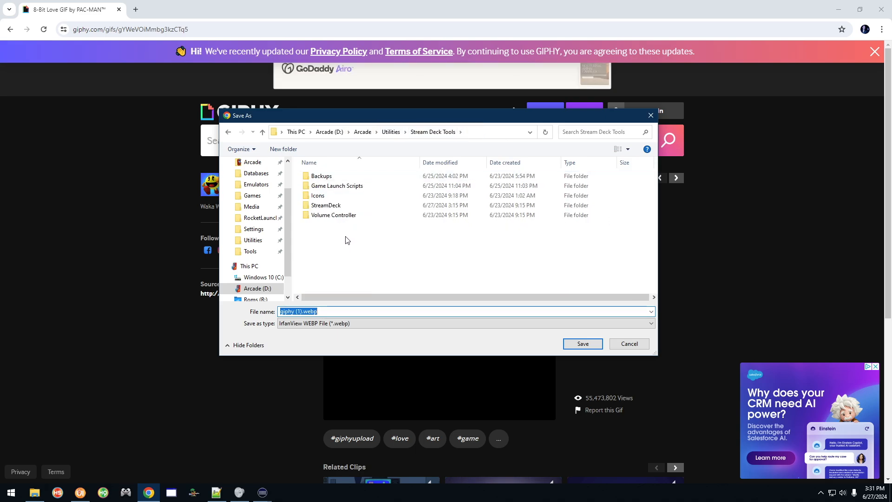
double_click(320, 196)
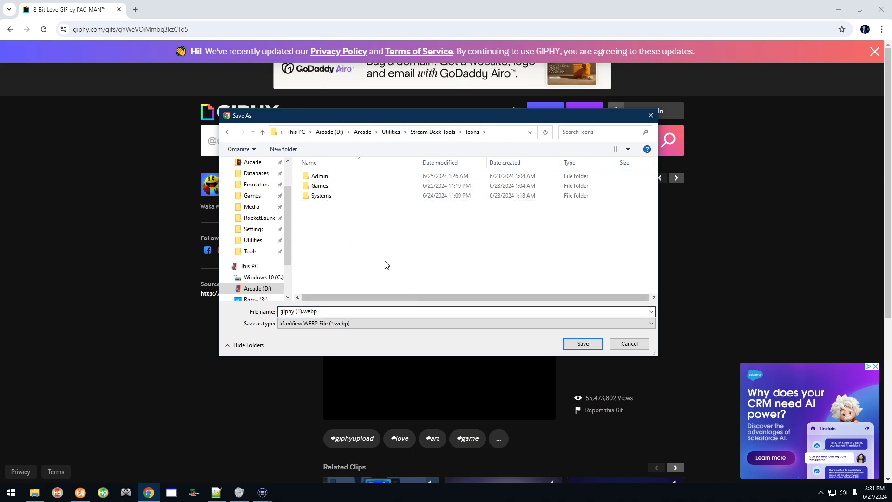
click(324, 177)
click(339, 188)
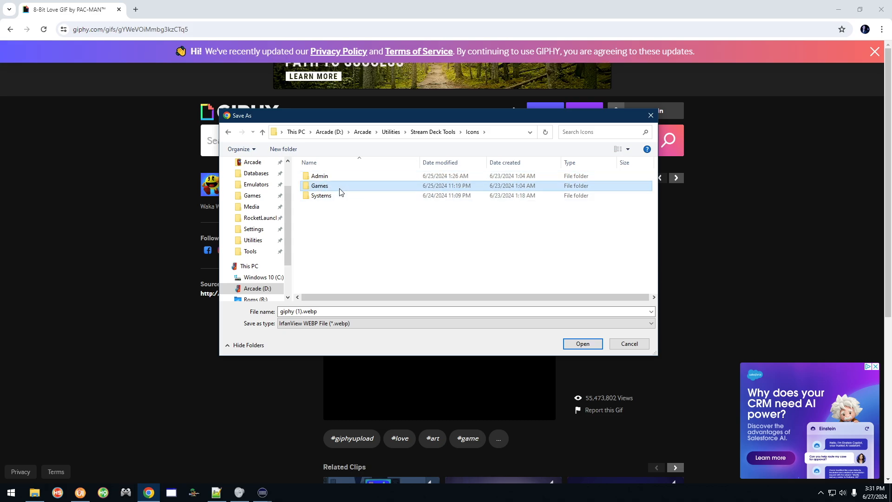
click(339, 196)
click(321, 188)
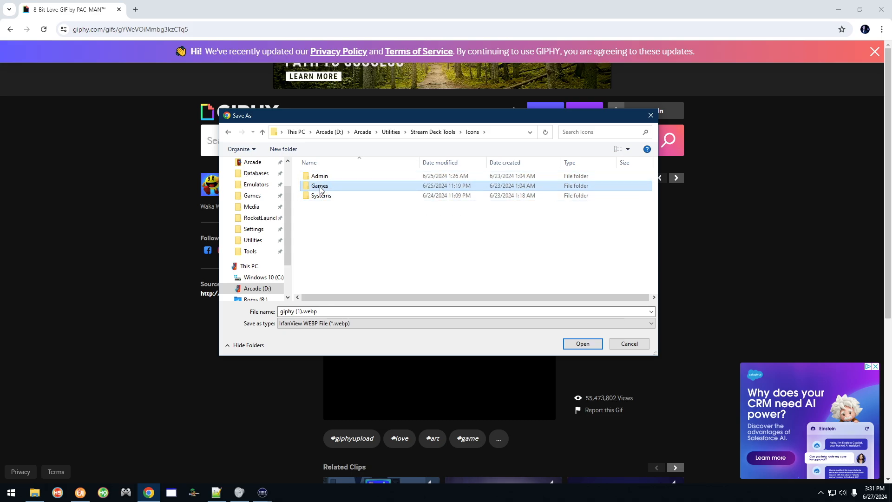
double_click(320, 187)
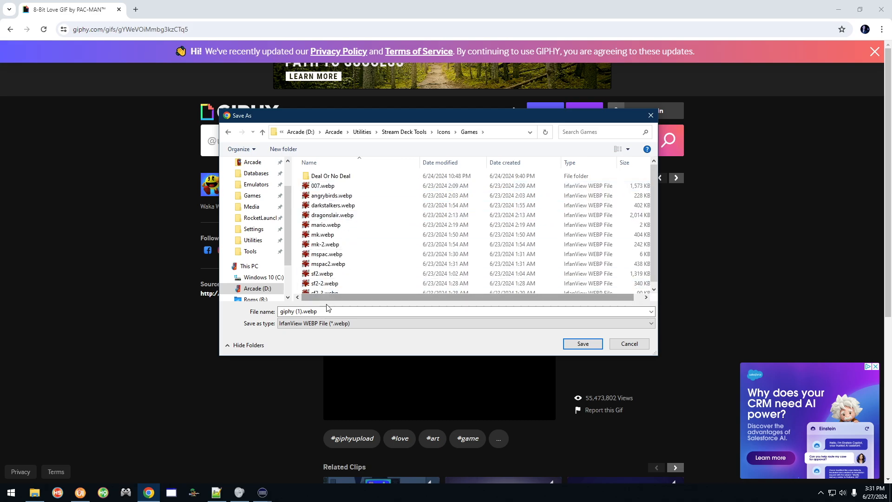
Step: Name the image file pacman and save it in the Games icon folder
click(260, 312)
text(pacman)
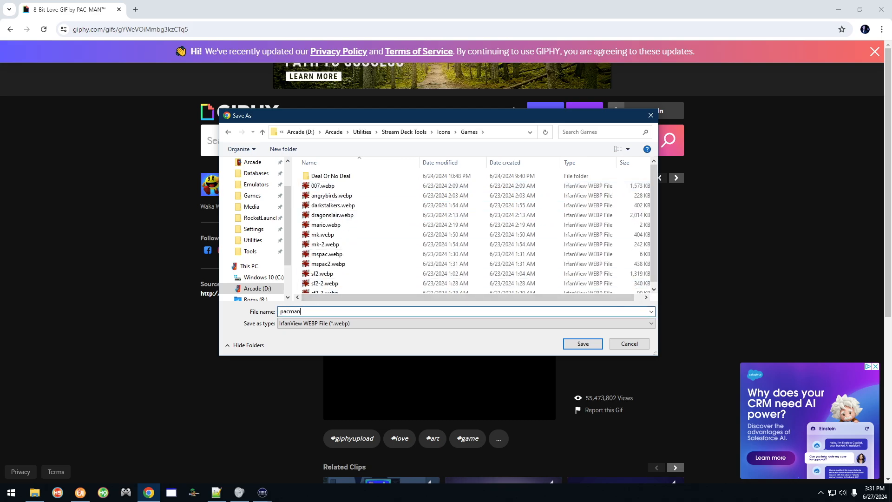
click(583, 342)
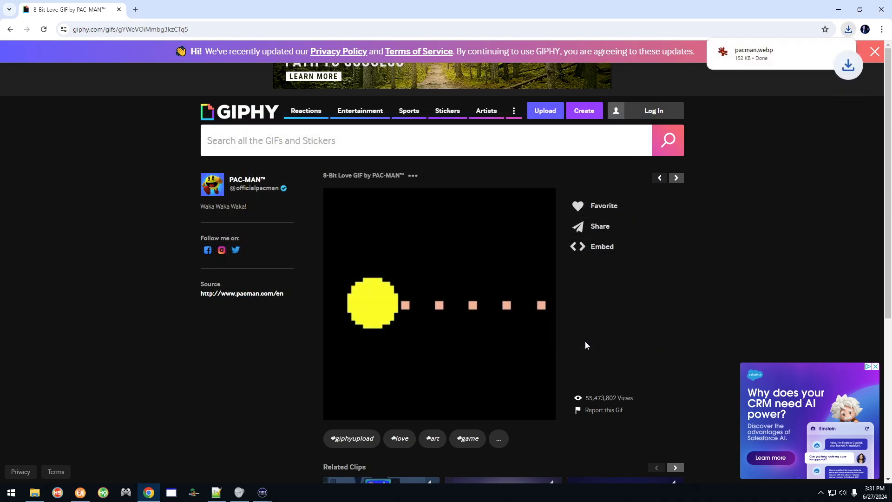
Step: Switch to Stream Deck, leave the current folder of game keys and reopen the Global Favorites folder
click(839, 9)
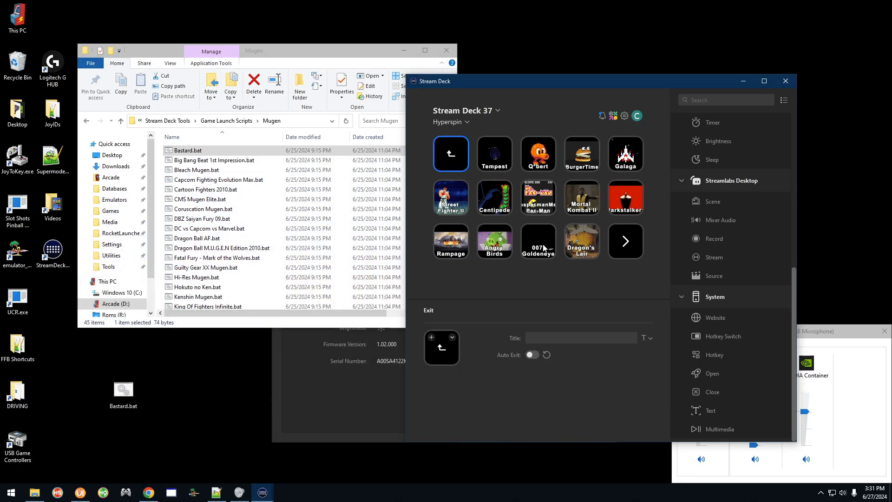
drag(563, 83, 549, 102)
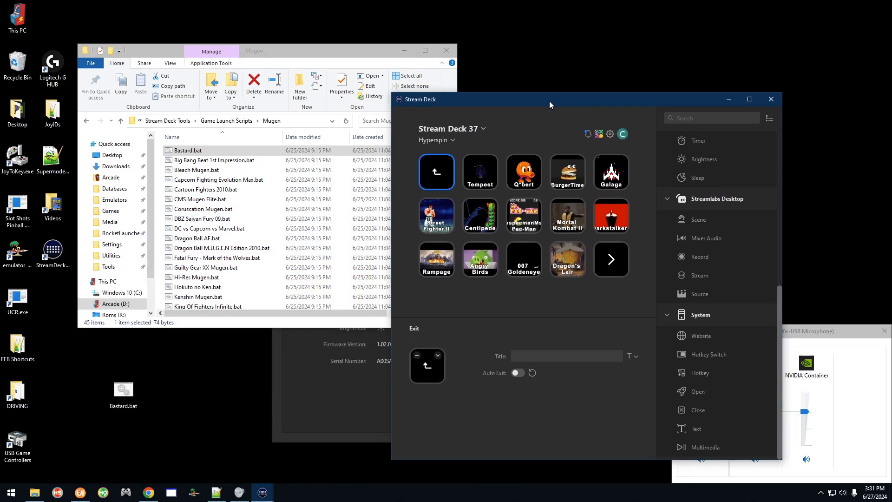
double_click(447, 185)
click(539, 223)
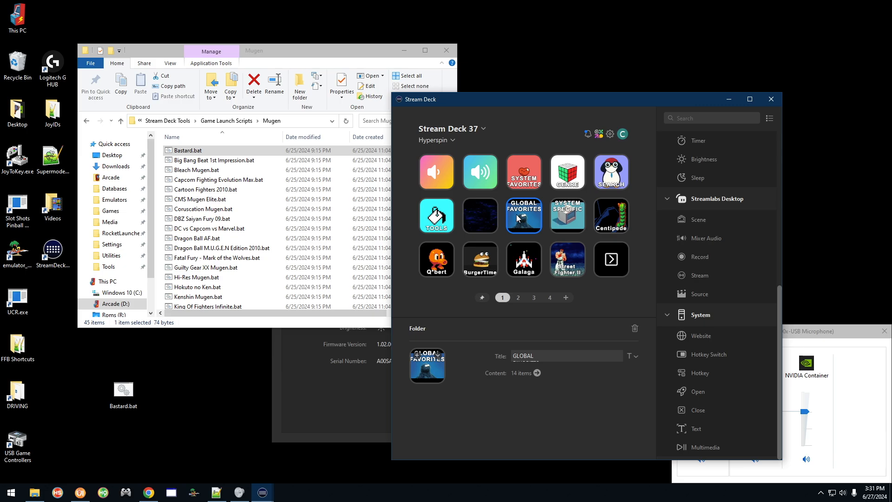
double_click(527, 210)
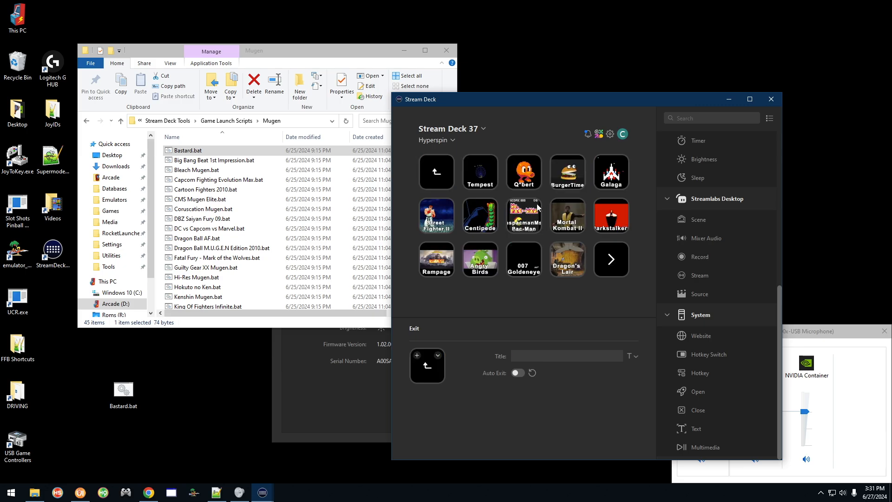
Step: Go to the next page of game keys and add a System Open action to the empty key beside Bastard
click(617, 272)
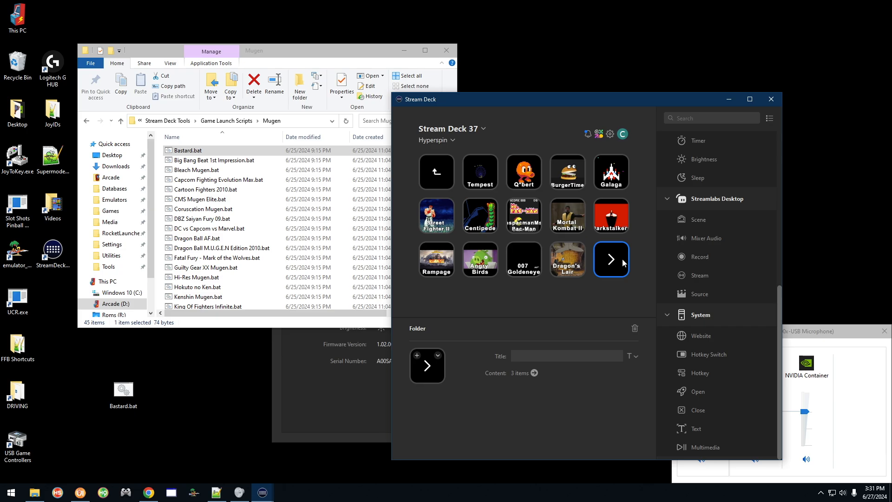
double_click(624, 263)
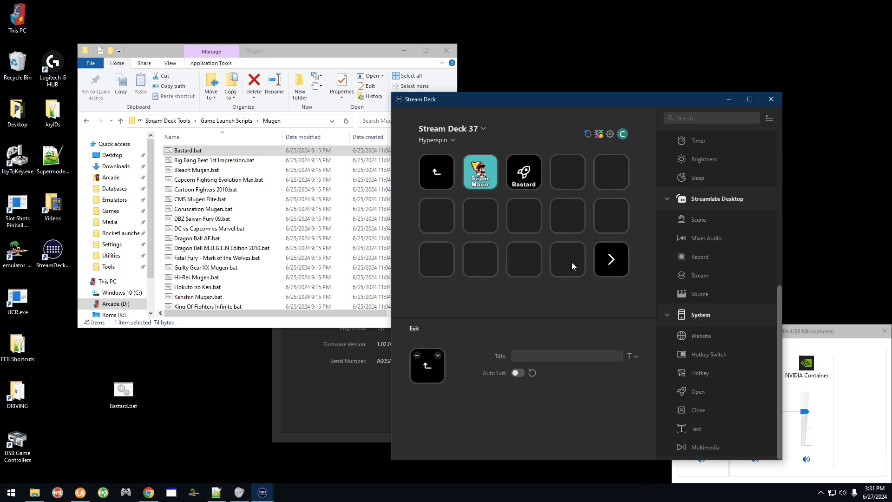
click(570, 177)
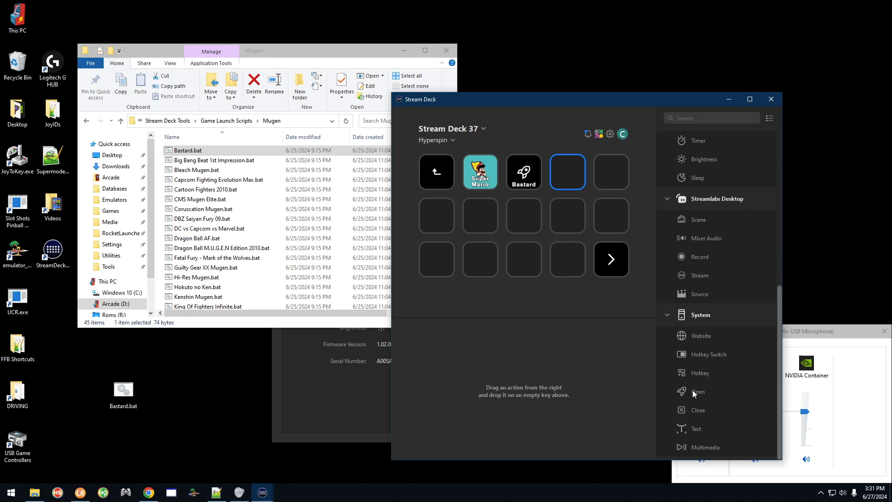
drag(692, 391, 567, 181)
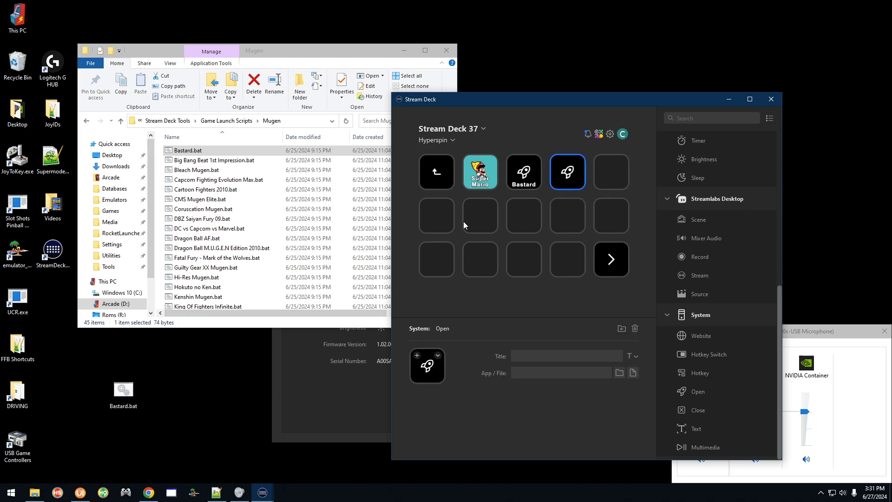
Step: Find pacman.bat in the MAME folder of Game Launch Scripts and assign it to the new Open key
click(289, 58)
click(232, 121)
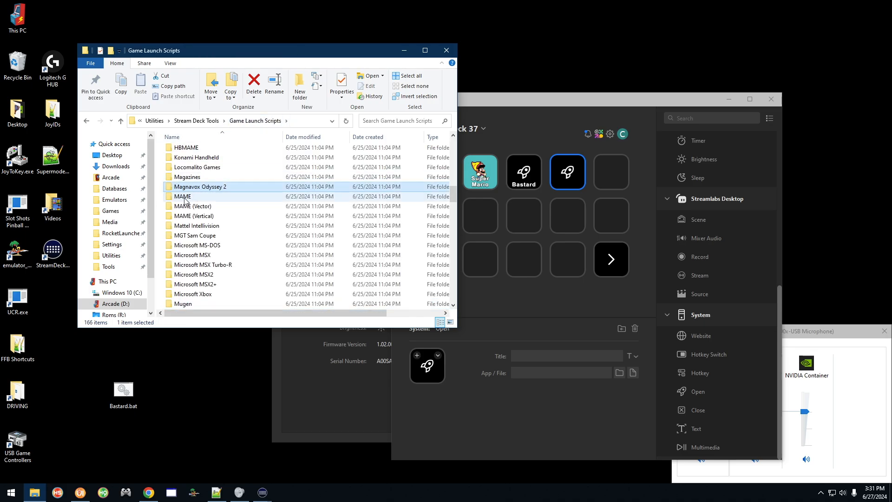
double_click(201, 197)
click(201, 199)
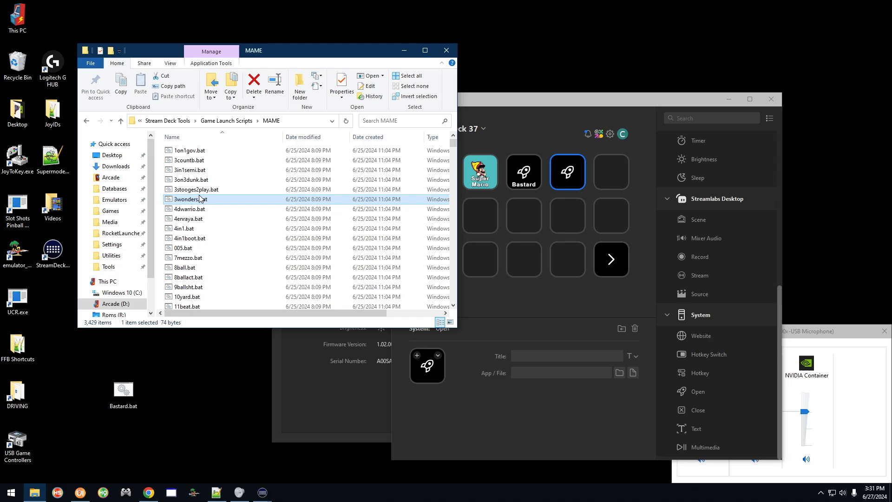
text(pacman)
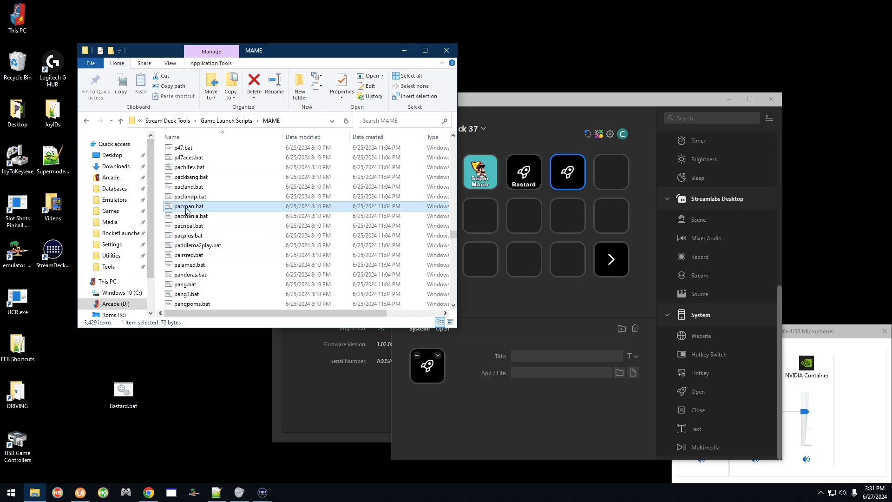
drag(188, 208, 444, 351)
Step: Set the new key's title to Pac-Man
click(552, 354)
text(Pac)
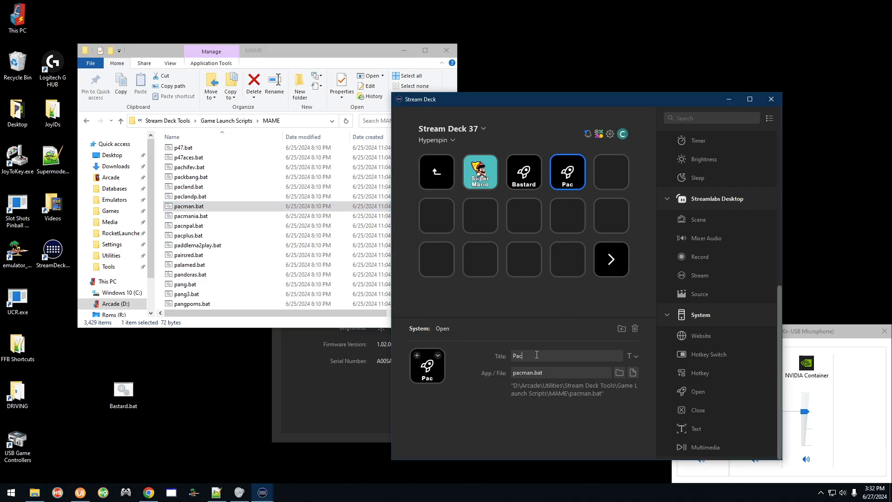
key(ctrl+a)
key(BackSpace)
text(Pac_man)
key(BackSpace)
key(BackSpace)
key(BackSpace)
key(BackSpace)
text(-Man)
Step: Set the Pac-Man key's icon from the file pacman.webp in the Icons > Games folder
click(439, 357)
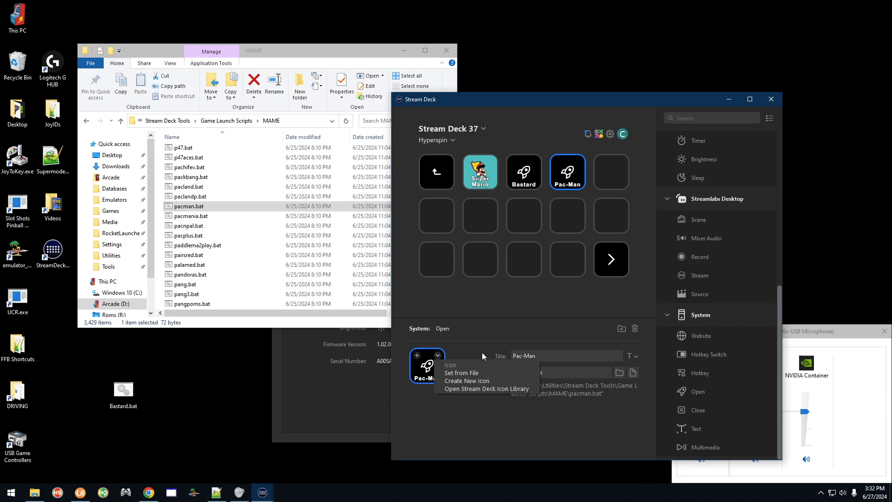
click(460, 374)
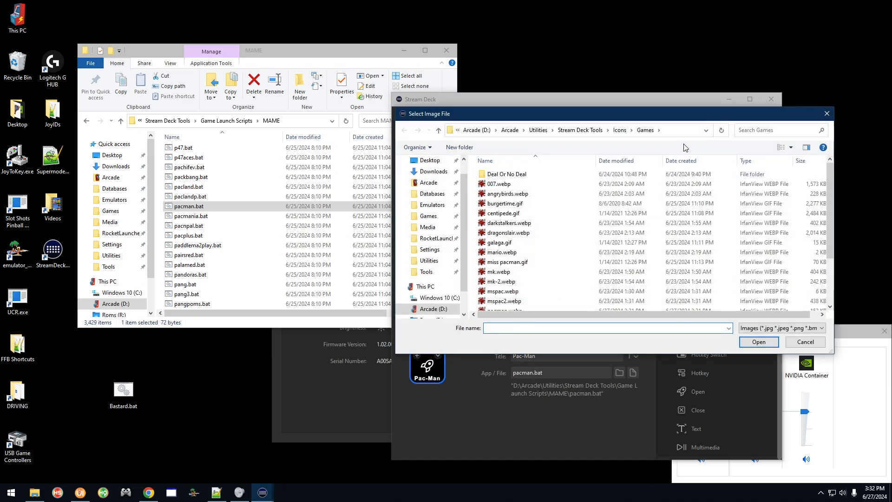
click(576, 130)
double_click(493, 197)
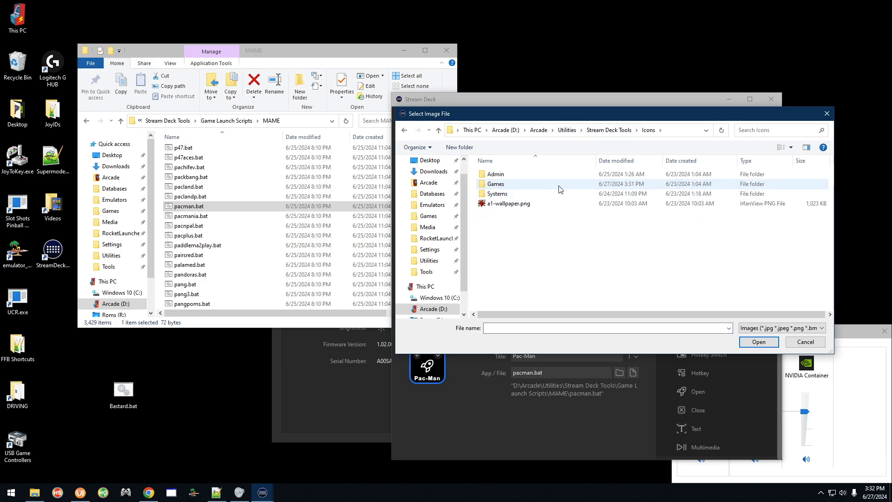
double_click(516, 187)
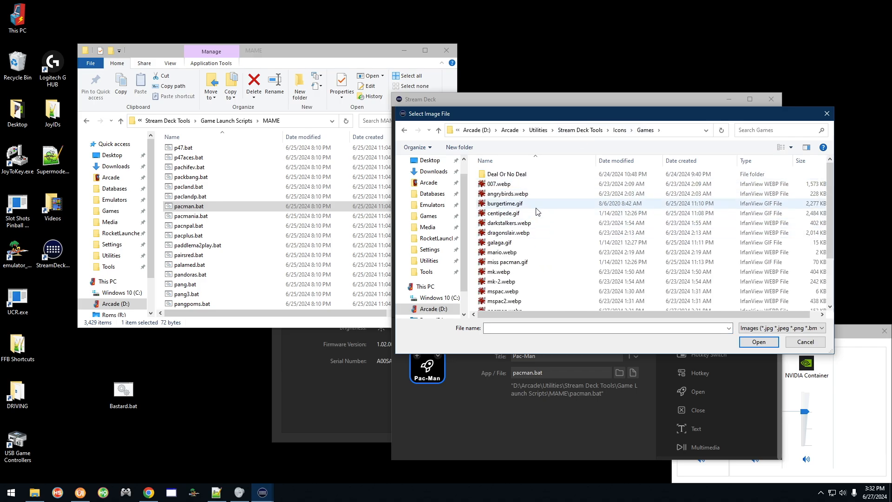
click(519, 224)
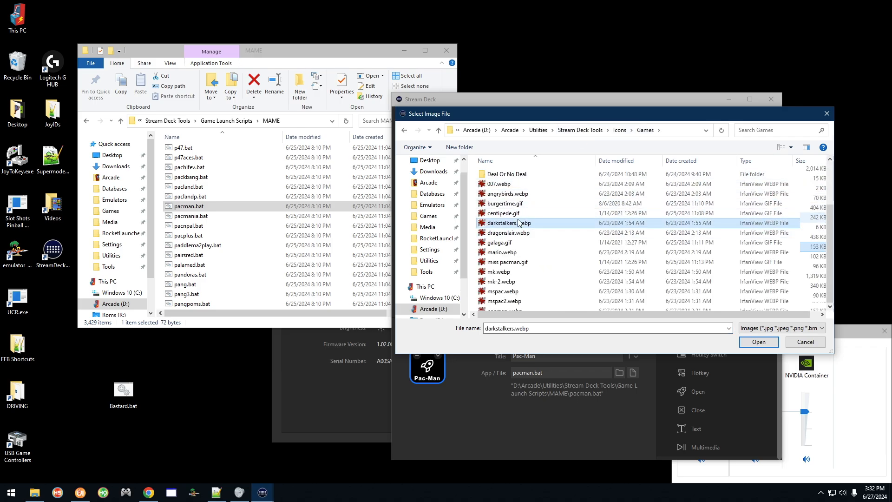
scroll(519, 224, down, 2)
click(511, 247)
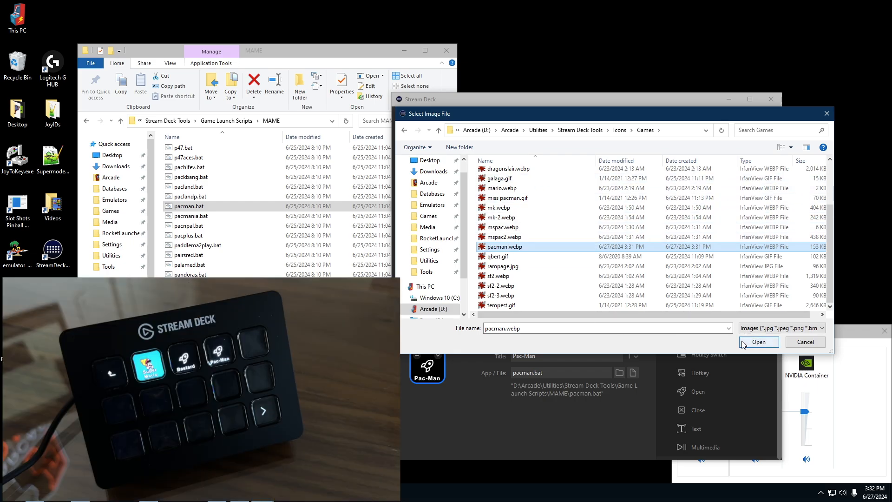
click(759, 341)
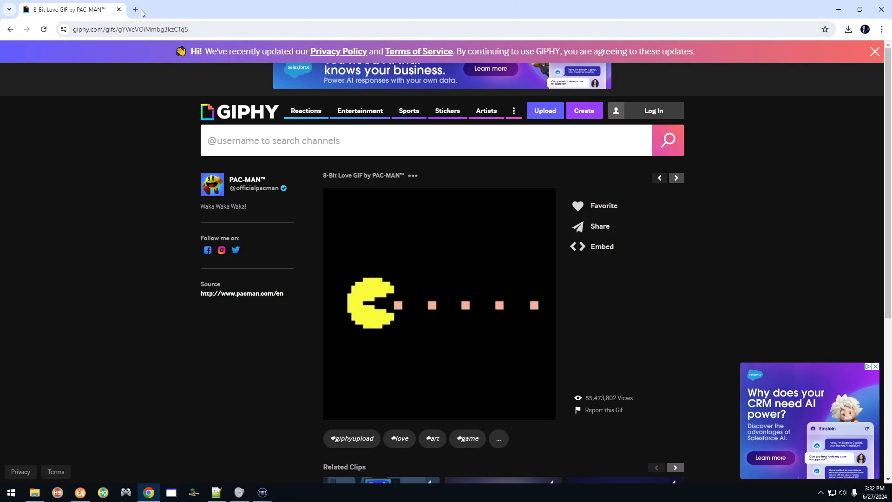
Step: In Chrome, search Google for "pac man" in a new tab and show the image results
click(139, 9)
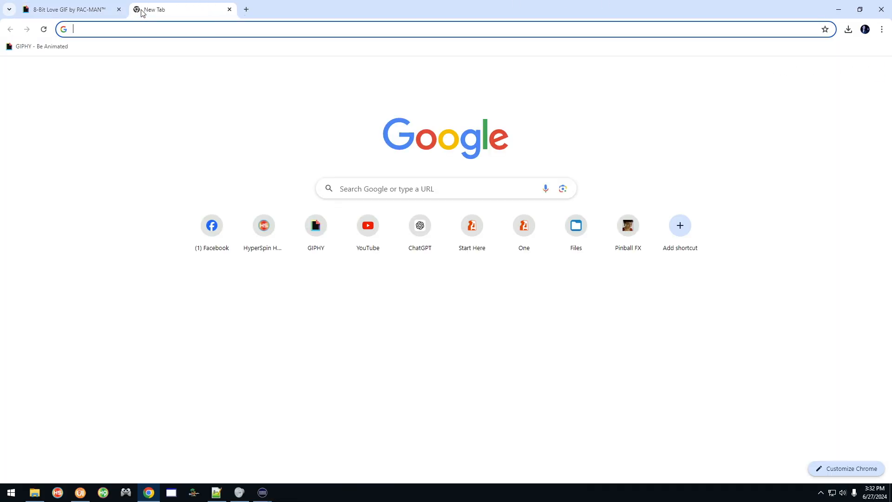
text(pac man)
key(Return)
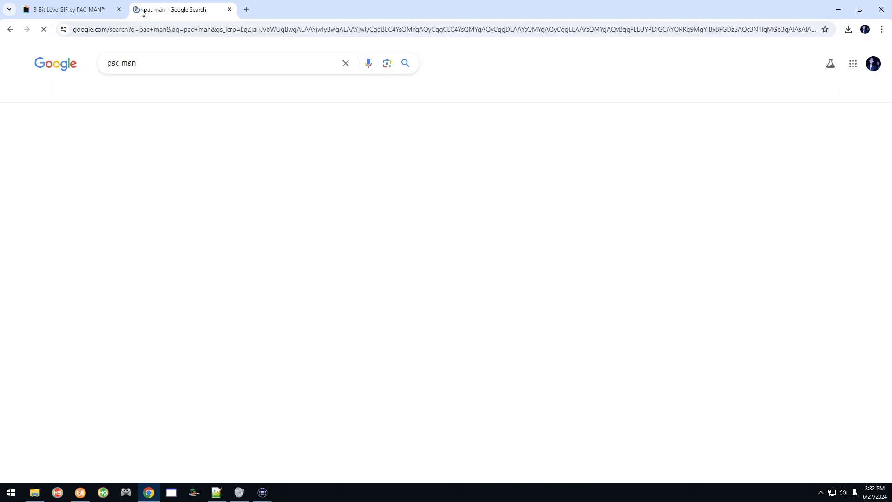
click(137, 93)
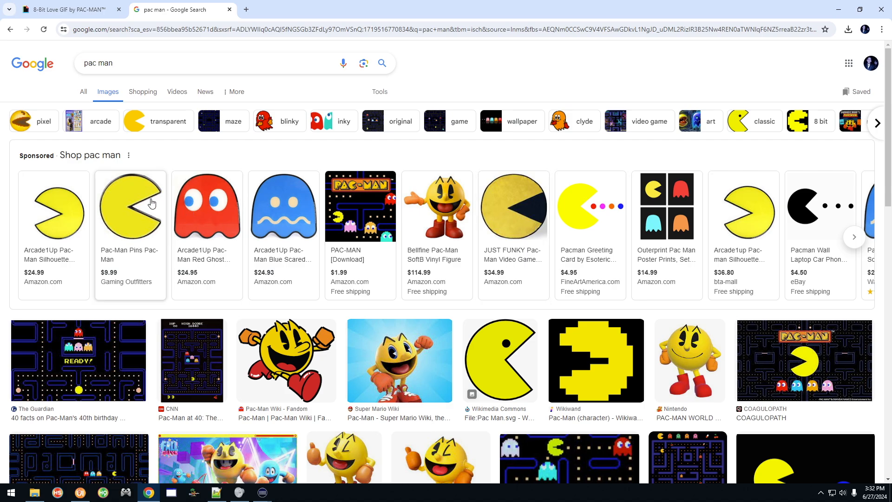
Step: Open the Pac-Man Pins result in a new tab and save its image as pacman2 in the Icons > Games folder
right_click(140, 196)
click(125, 197)
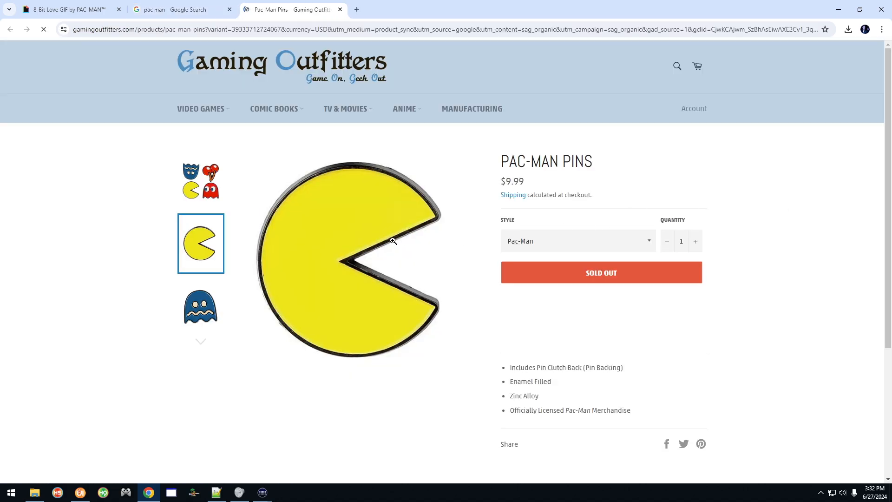
right_click(376, 232)
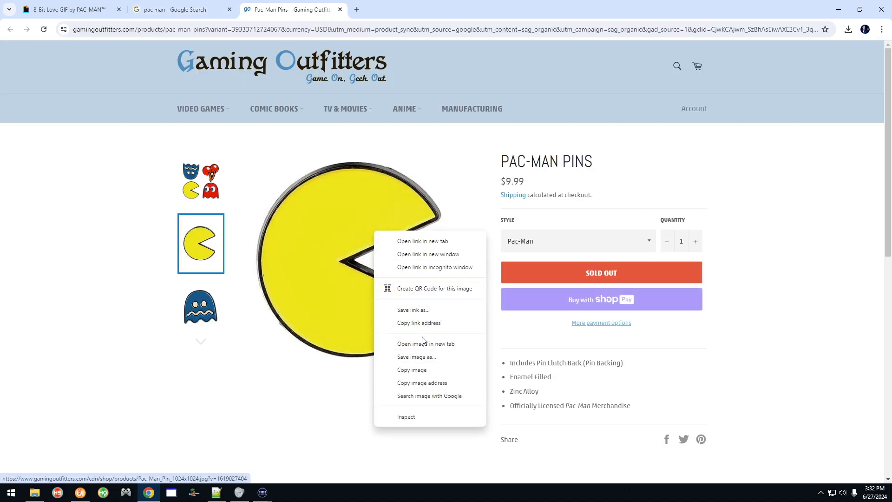
click(427, 357)
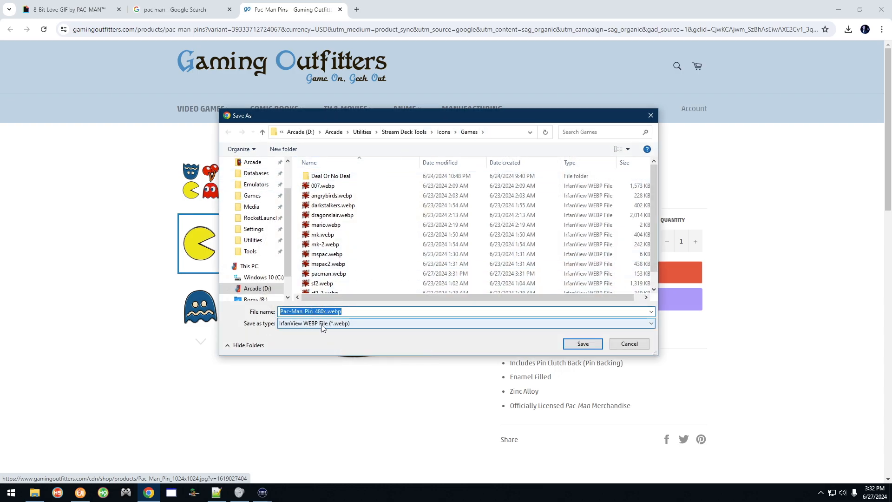
text(pacma)
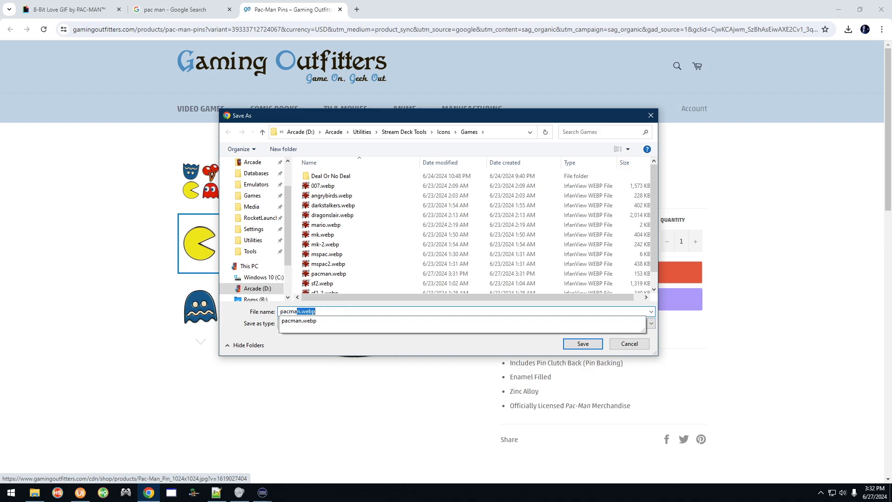
text(n2)
key(Return)
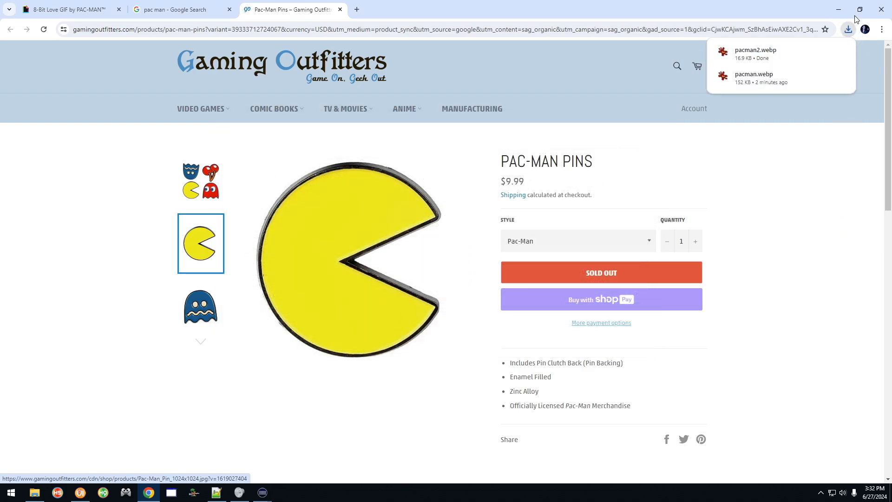
click(838, 9)
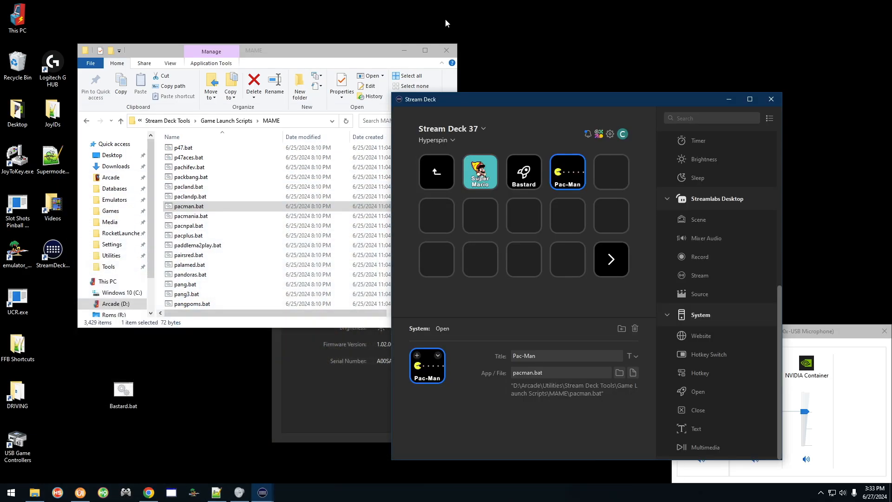
click(439, 360)
click(467, 379)
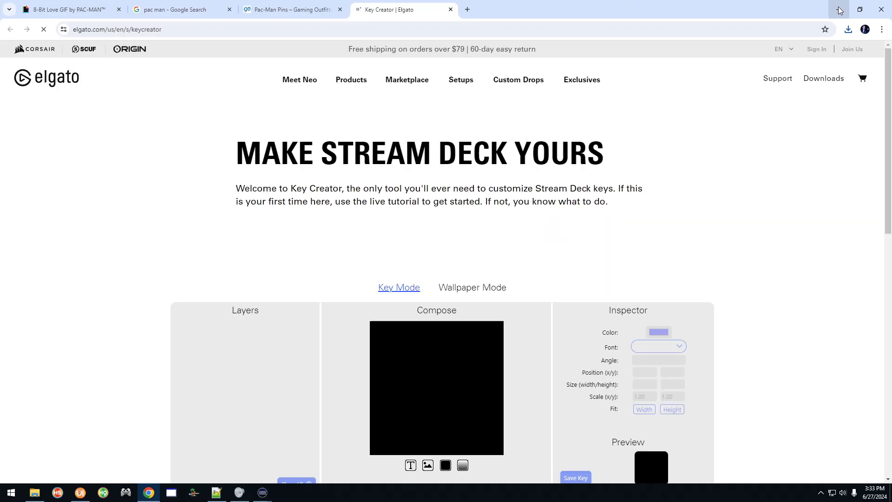
click(838, 9)
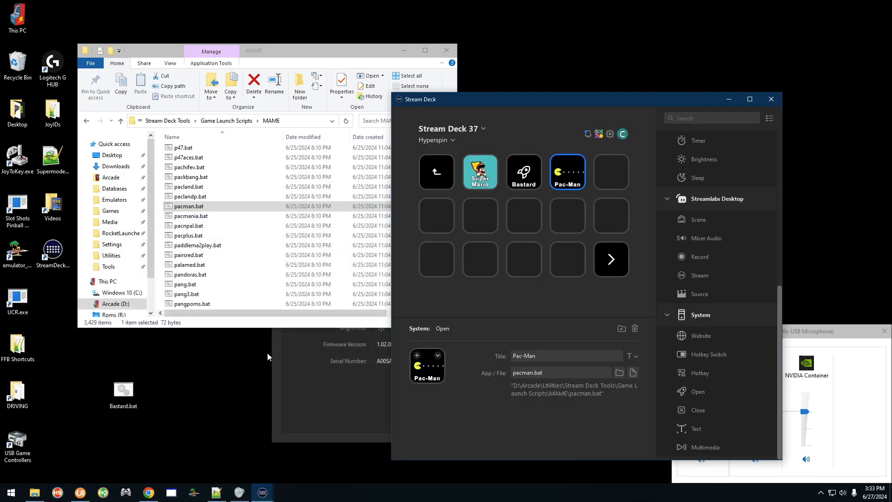
Step: Set the Pac-Man key's icon from the file pacman2.webp in the Icons > Games folder
click(439, 358)
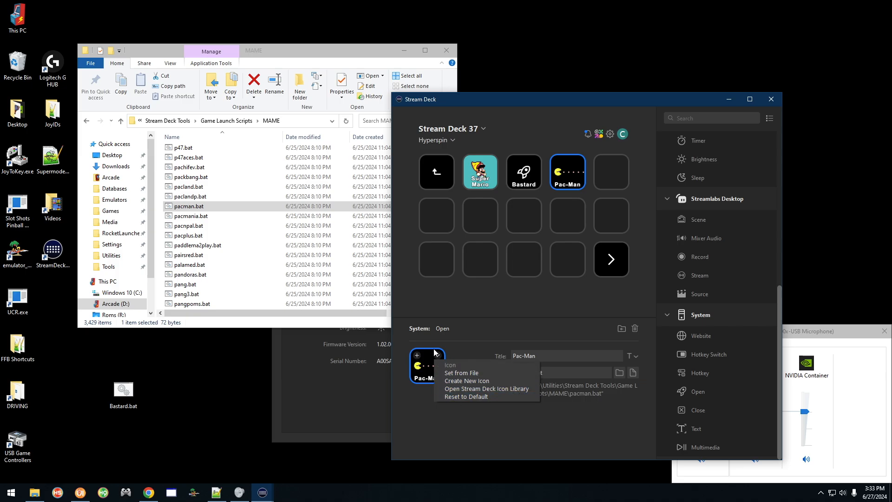
click(456, 378)
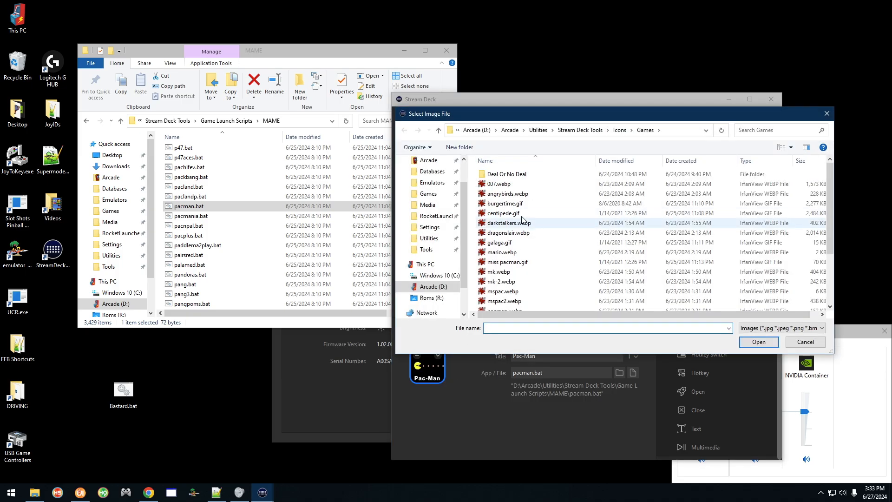
click(521, 213)
scroll(520, 213, down, 3)
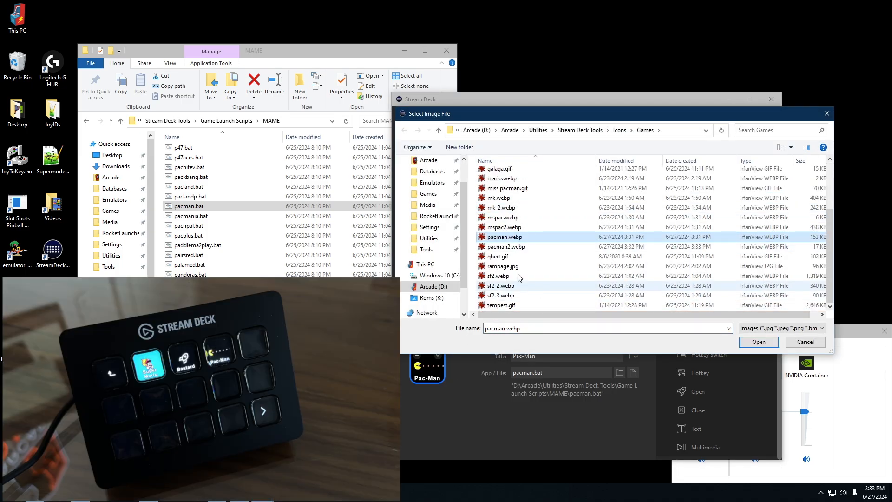
click(506, 246)
click(746, 345)
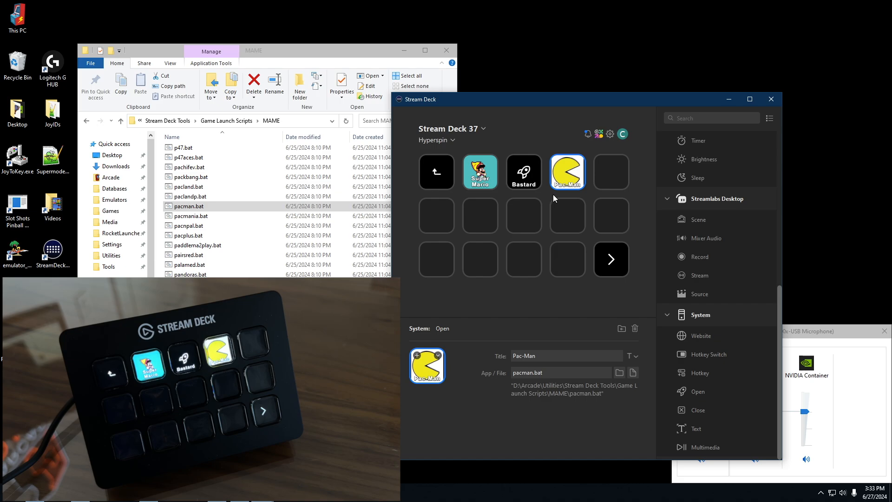
Step: Open the icon library for the Bastard key and collapse the Elgato Default Light and Sci-Fi Stream Deck Icons packs
click(529, 177)
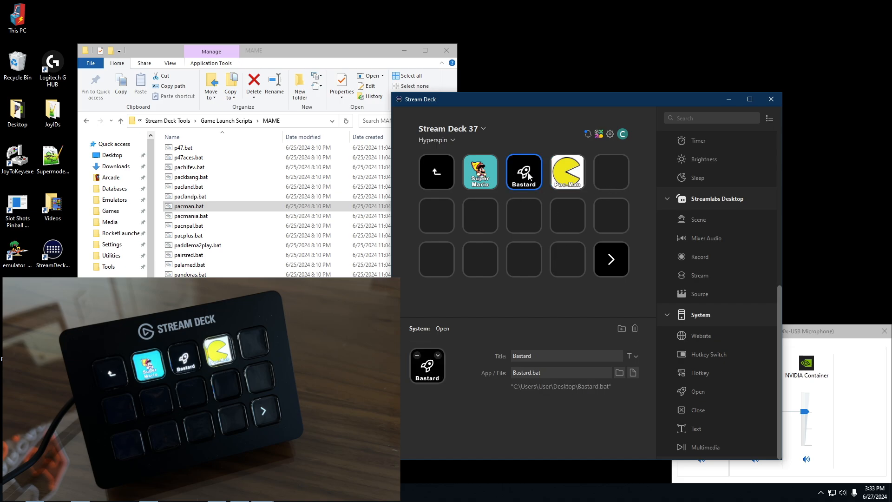
click(417, 356)
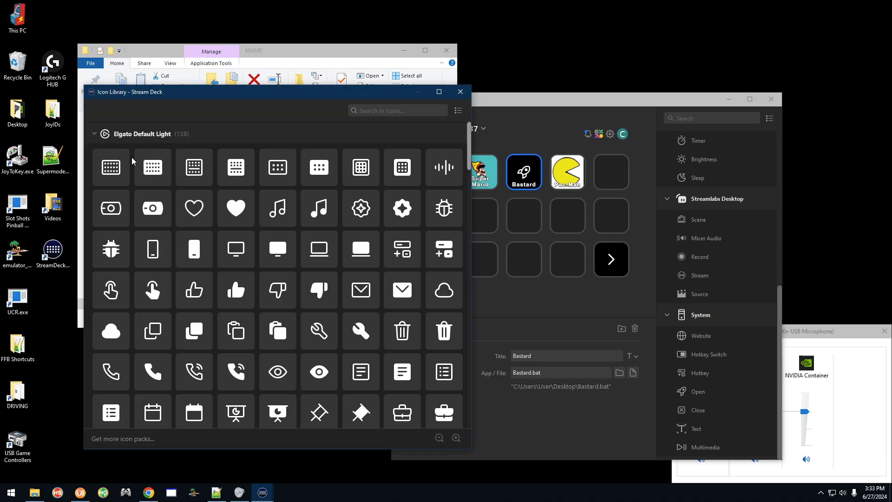
click(95, 136)
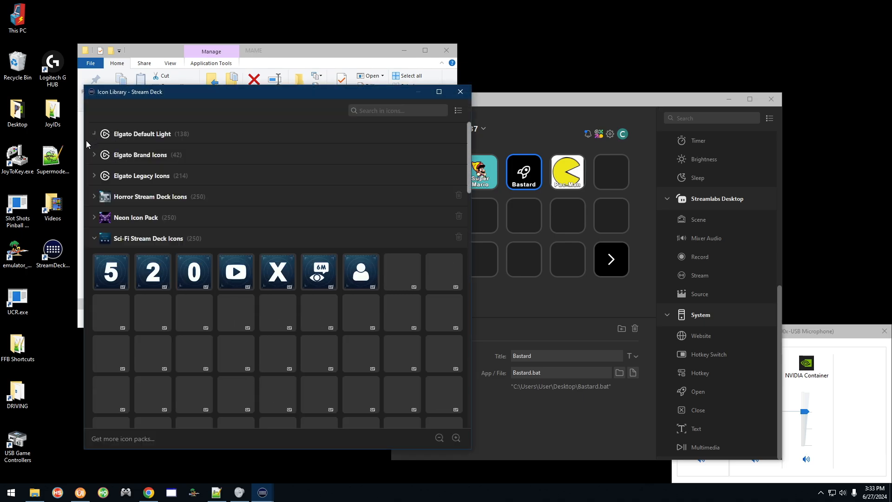
click(100, 240)
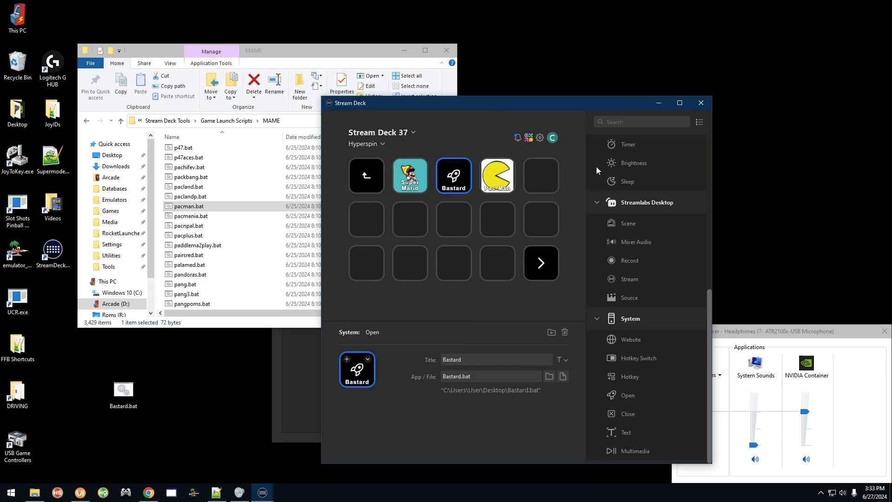
Step: Close the Stream Deck main and preferences windows and move the Volume Mixer aside
click(702, 104)
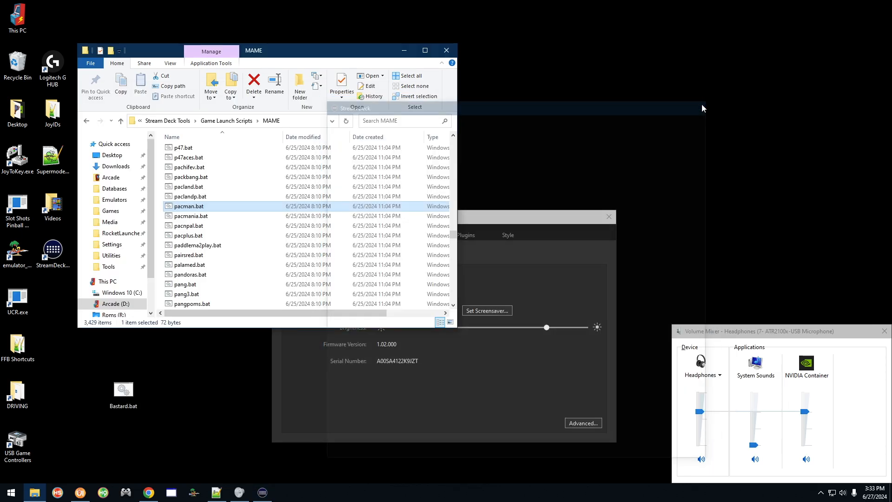
click(521, 216)
click(608, 216)
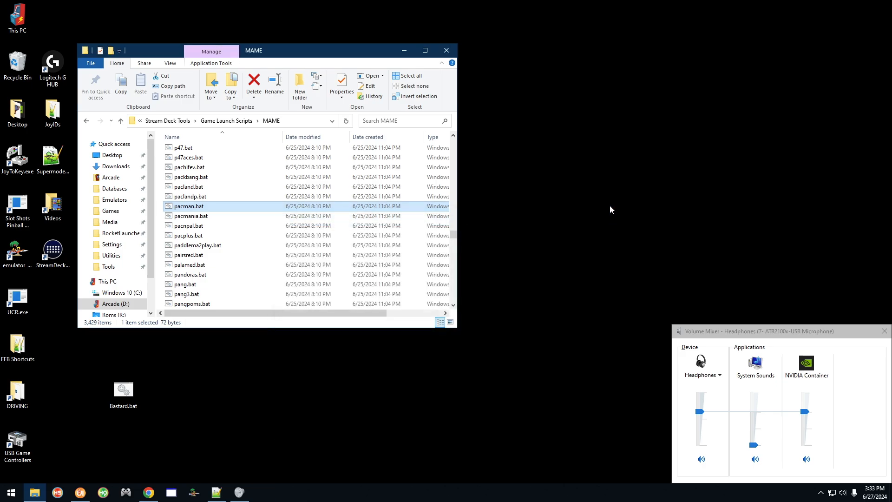
drag(795, 333, 756, 269)
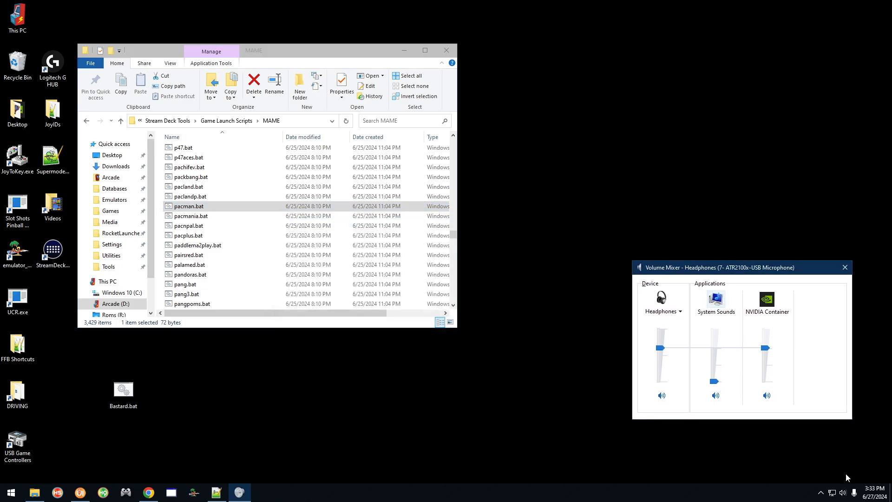
Step: Quit the Stream Deck software that is still running in the background
click(821, 493)
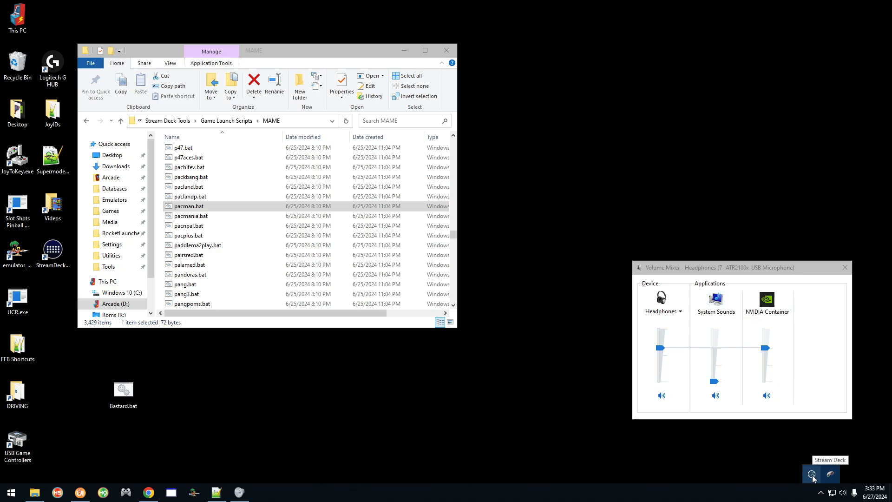
right_click(811, 474)
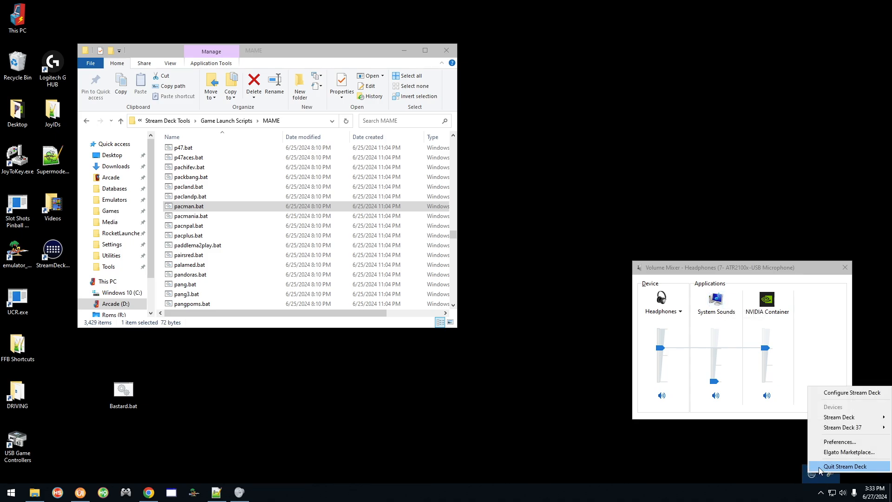
click(820, 468)
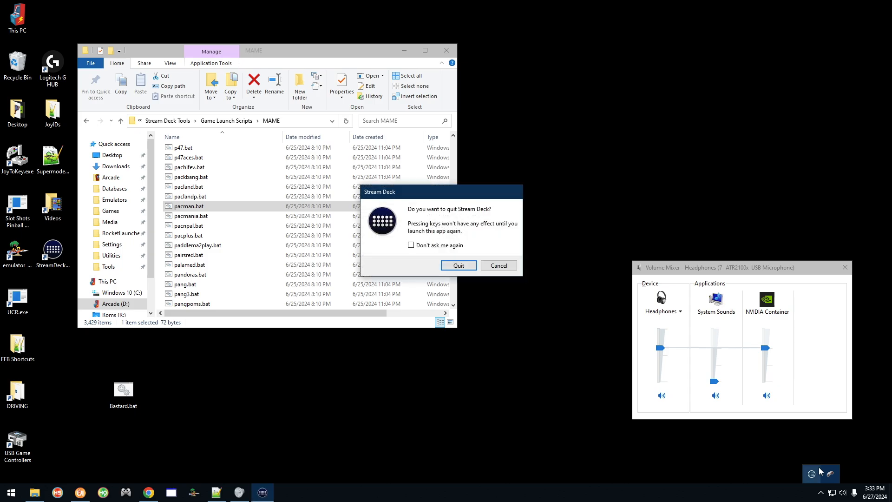
click(472, 269)
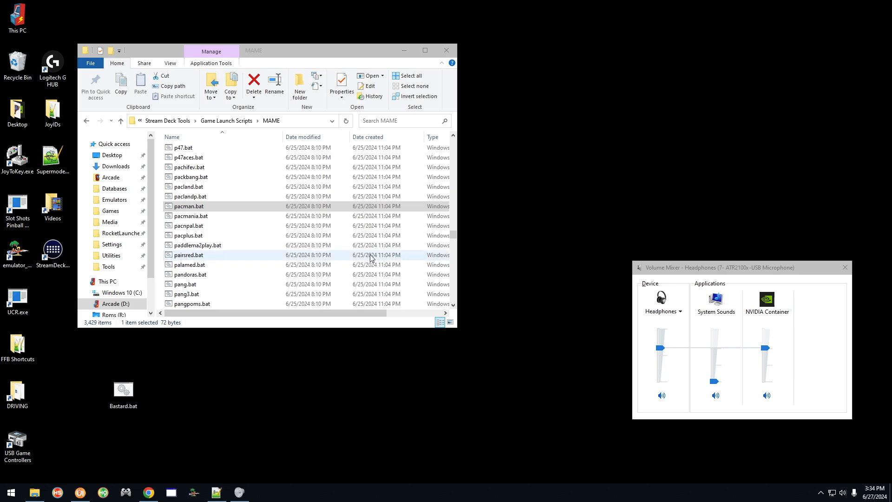
click(188, 167)
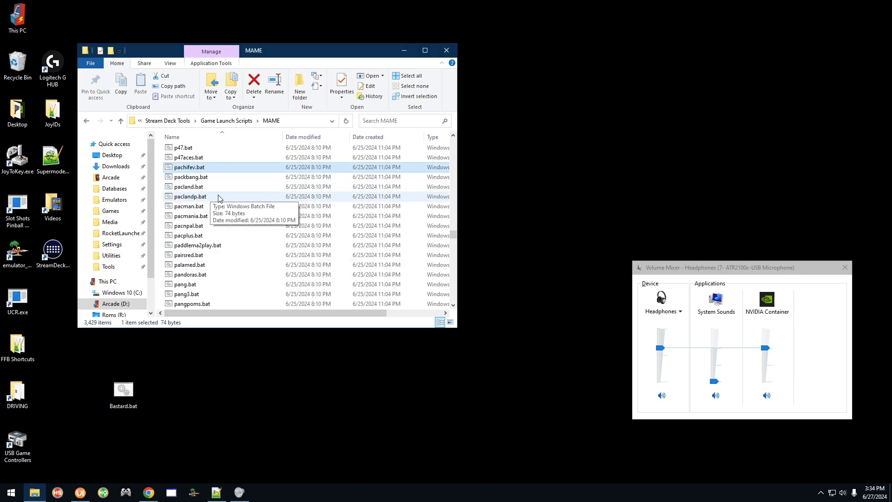
click(205, 177)
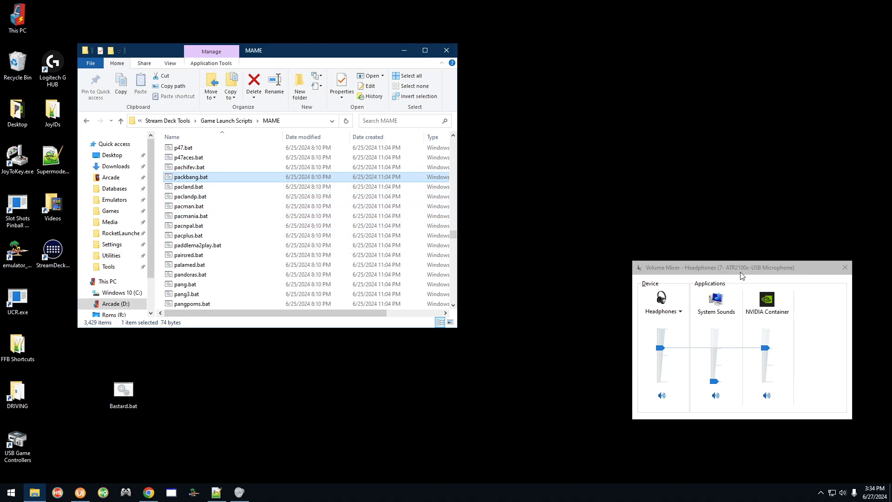
drag(740, 271, 674, 204)
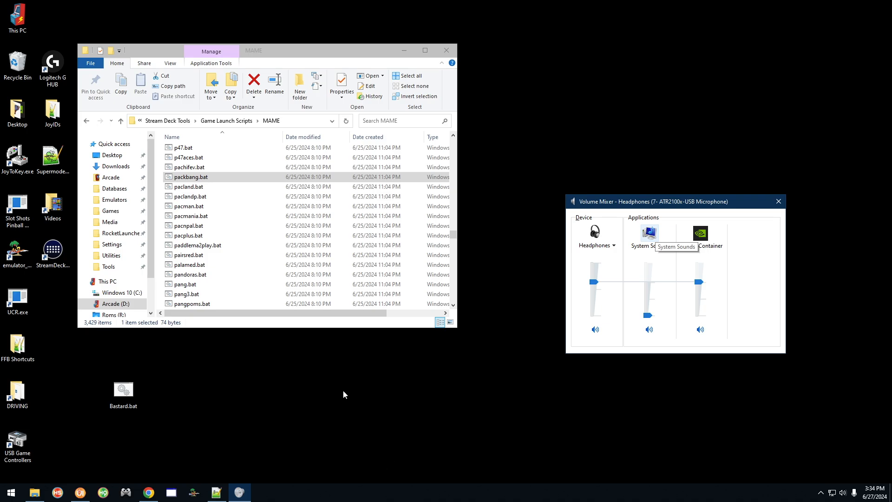
drag(274, 52, 353, 62)
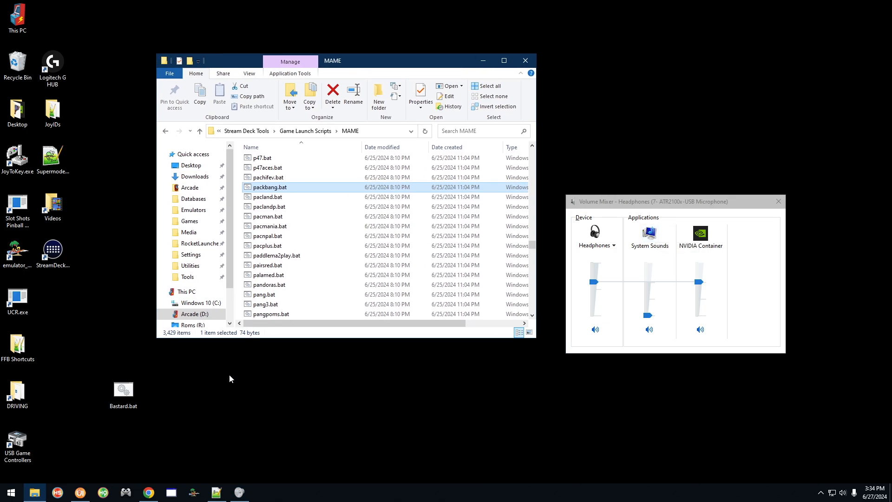
Step: Launch Stream Deck again from its desktop shortcut
click(53, 253)
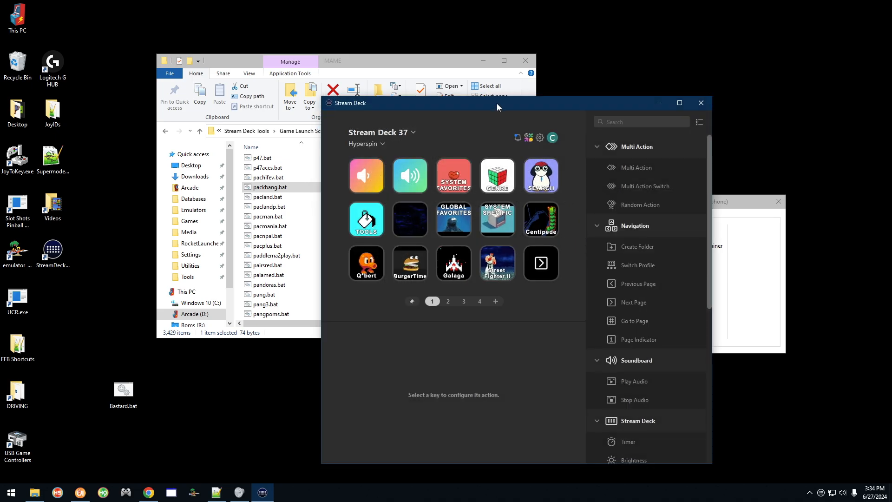
mouse_move(497, 103)
mouse_down()
mouse_move(505, 118)
mouse_move(495, 101)
mouse_up()
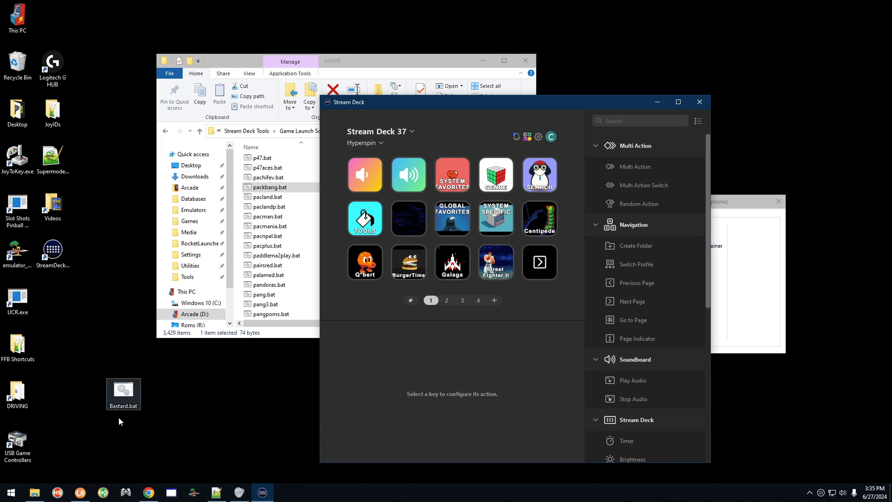
Step: Switch to Chrome and open the Compatible Controllers support page of arcade-one.com in a new tab
click(148, 493)
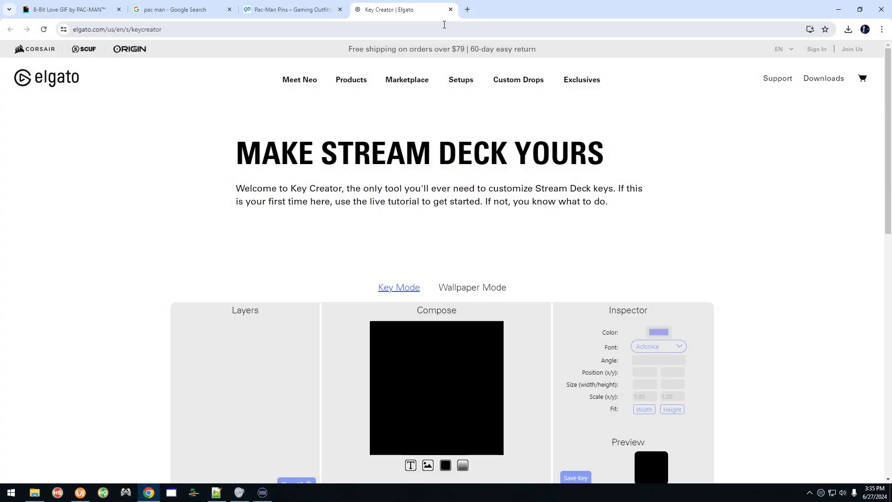
click(438, 29)
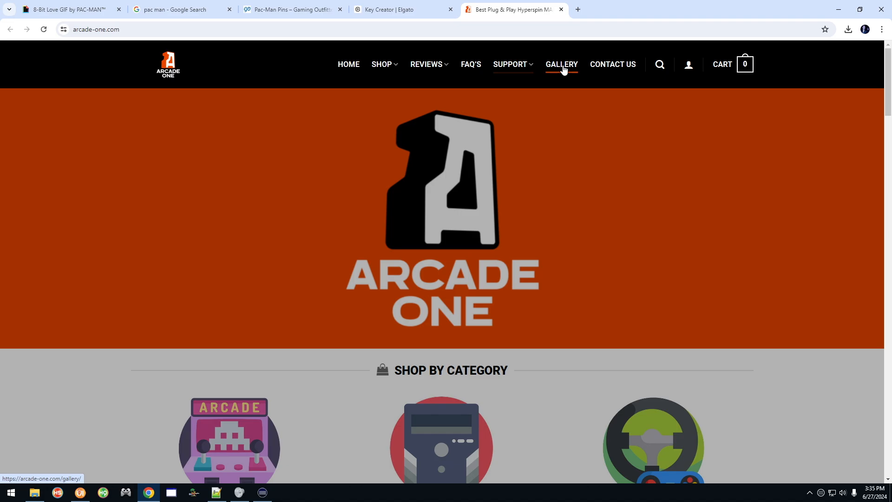
click(520, 144)
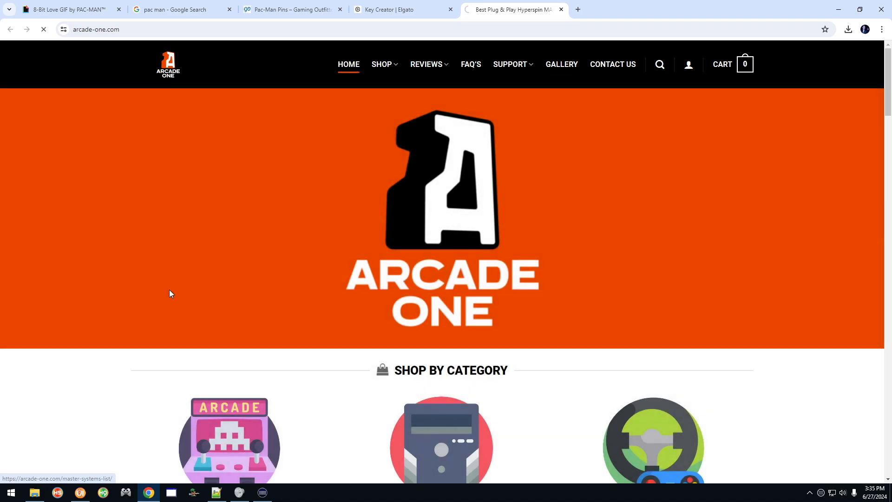
Step: Expand the X-Arcade Tankstick section and open its key mapping diagram
scroll(171, 267, down, 5)
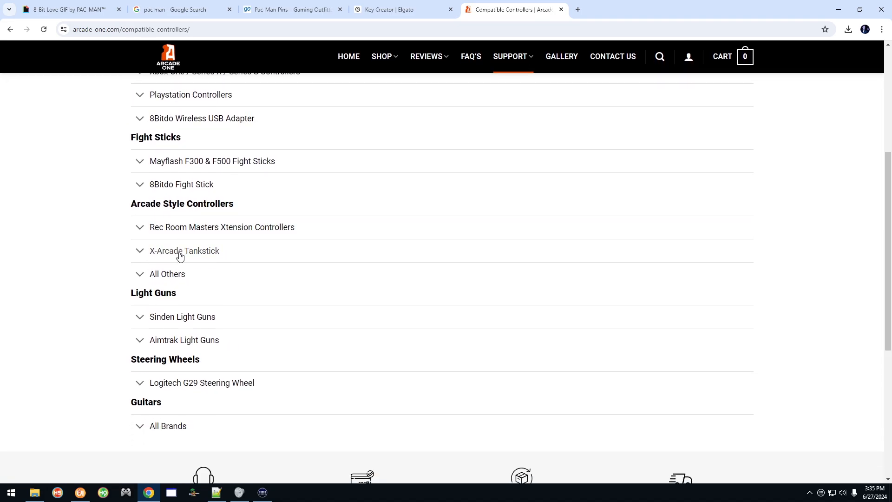
click(180, 253)
scroll(92, 281, down, 1)
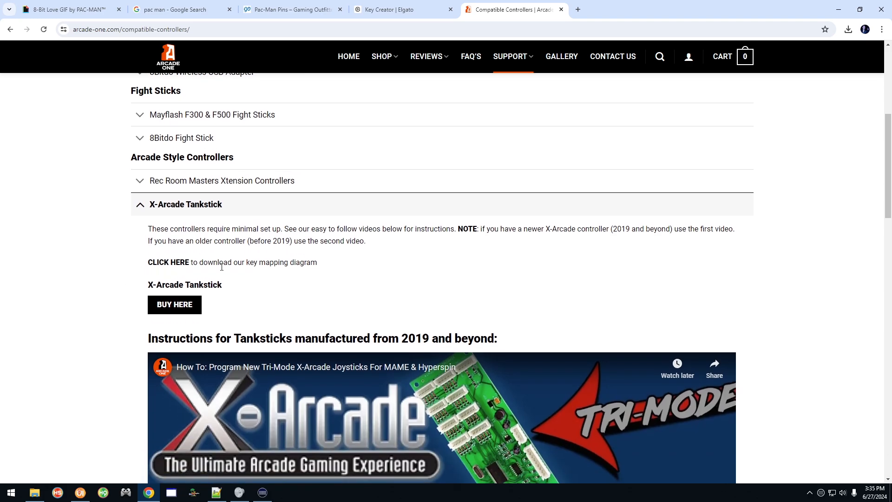
click(179, 265)
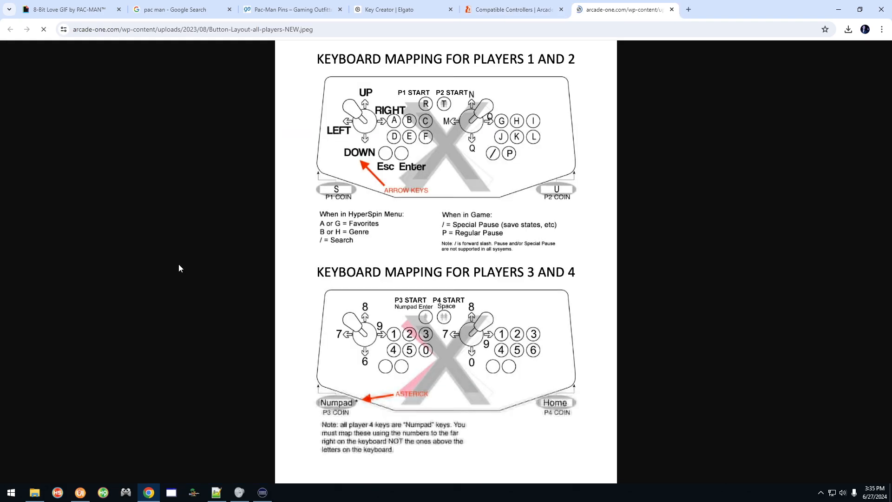
Step: Enlarge the key mapping diagram, switch to Stream Deck beside it, and return from the folder to the Hyperspin profile's first page
click(380, 193)
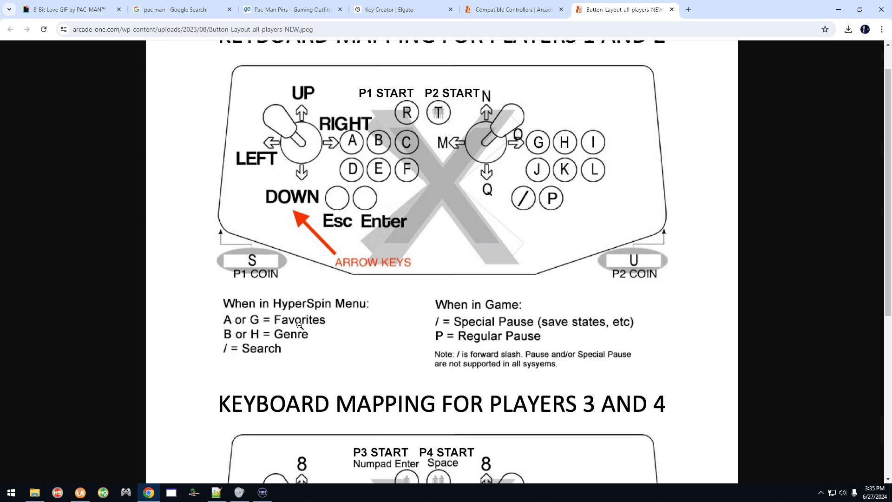
click(261, 492)
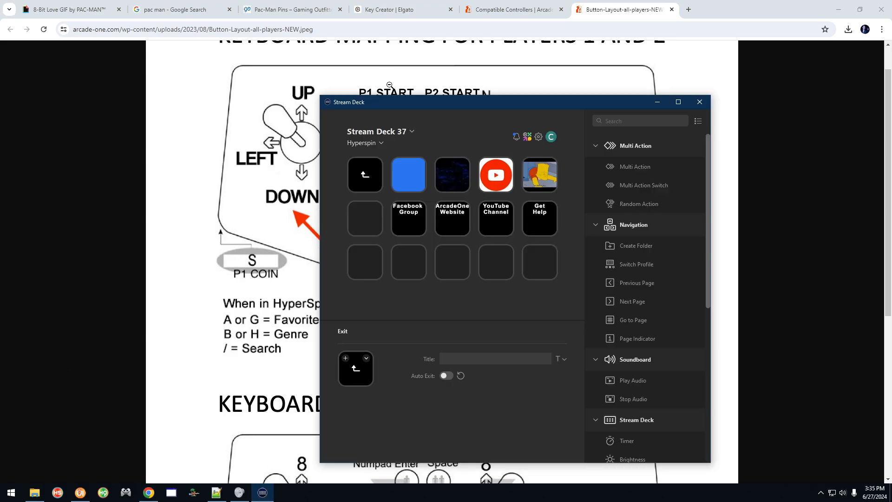
drag(425, 110, 570, 113)
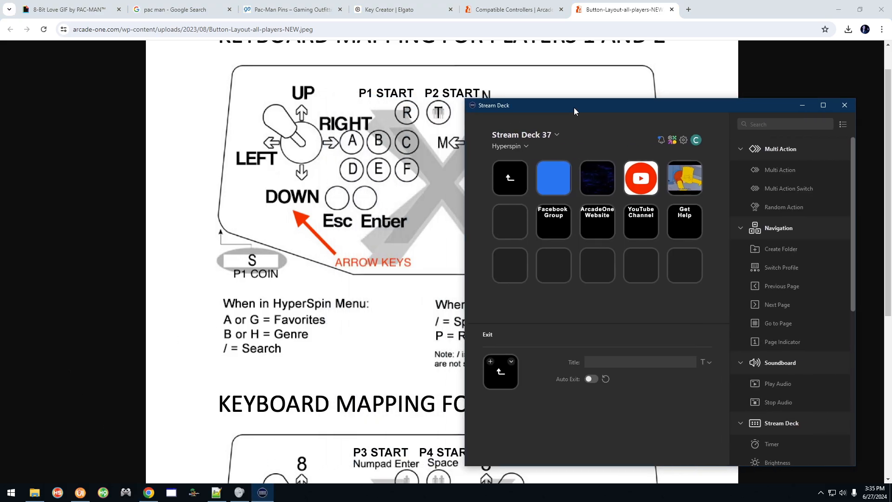
click(506, 177)
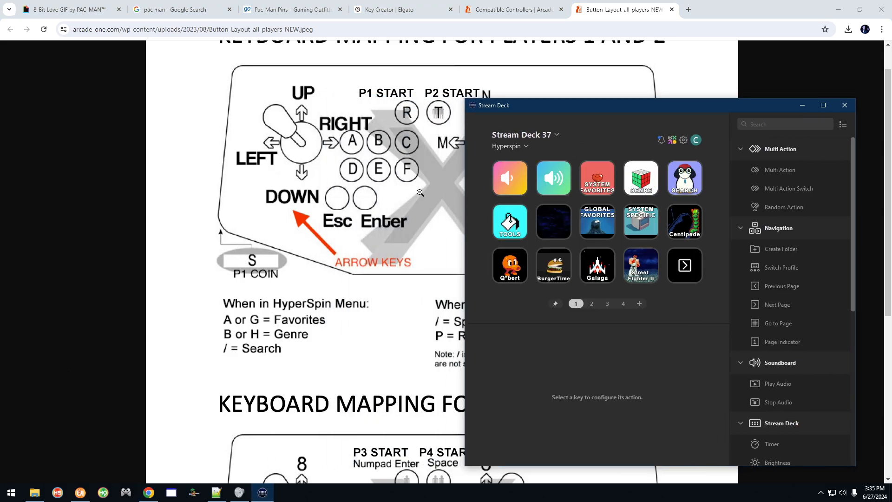
Step: Examine the hotkey assigned to the System Favorites key and the System actions available in the action list
click(605, 188)
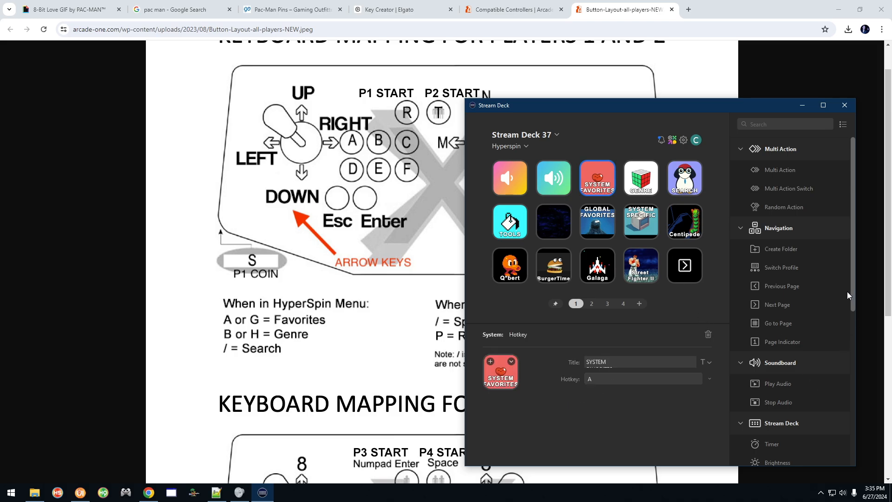
drag(852, 289, 866, 449)
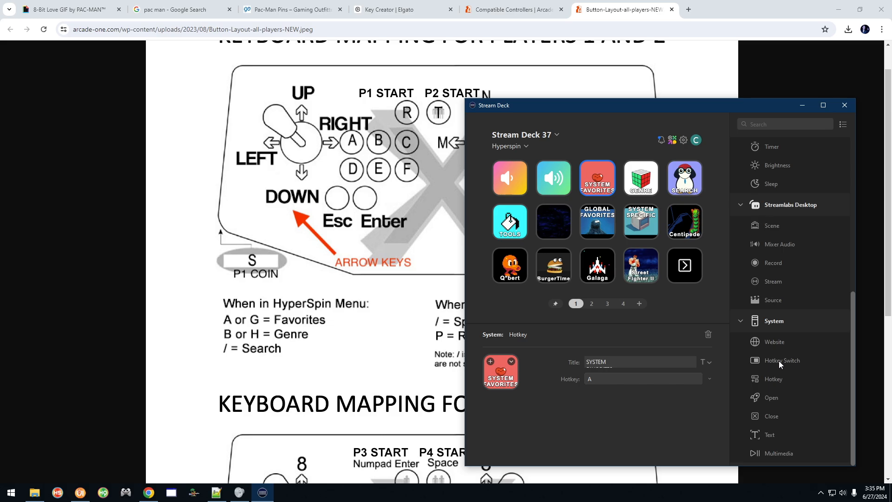
mouse_move(771, 400)
mouse_down()
mouse_move(788, 393)
mouse_move(616, 155)
mouse_move(810, 389)
mouse_move(774, 399)
mouse_up()
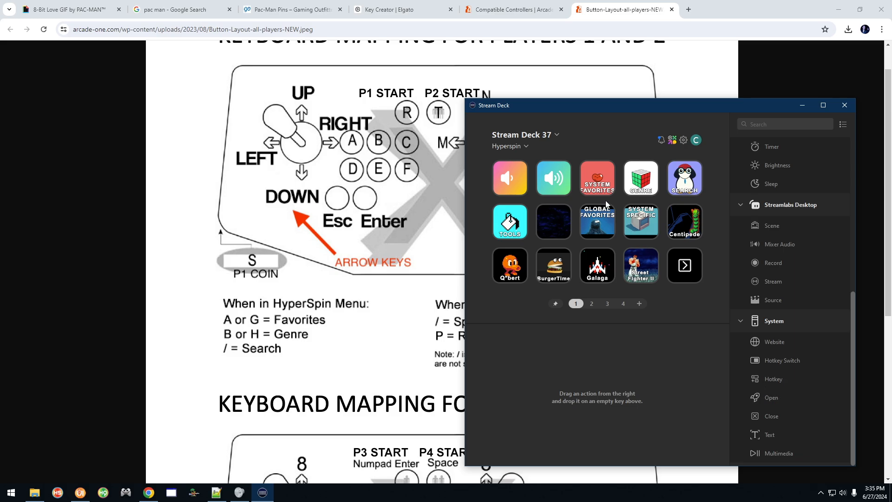
click(598, 188)
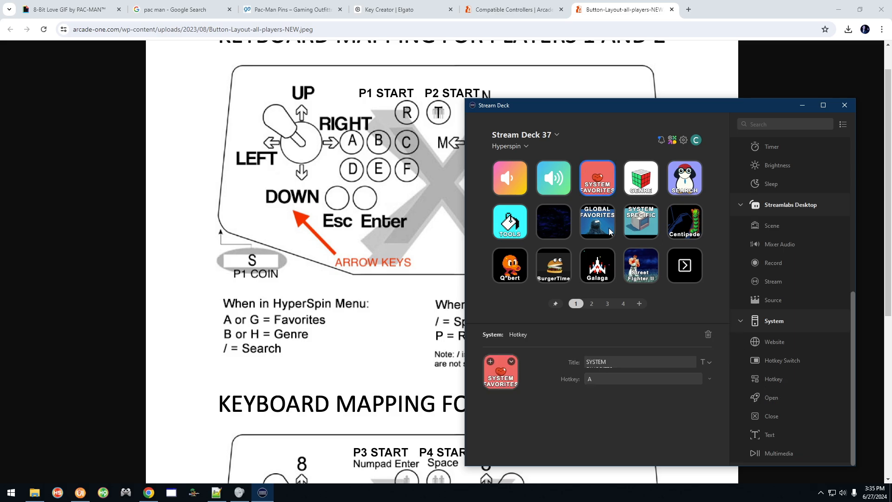
Step: Go to page 2 of the Hyperspin profile and place a Hotkey action on the first key of the second row
click(678, 268)
double_click(691, 273)
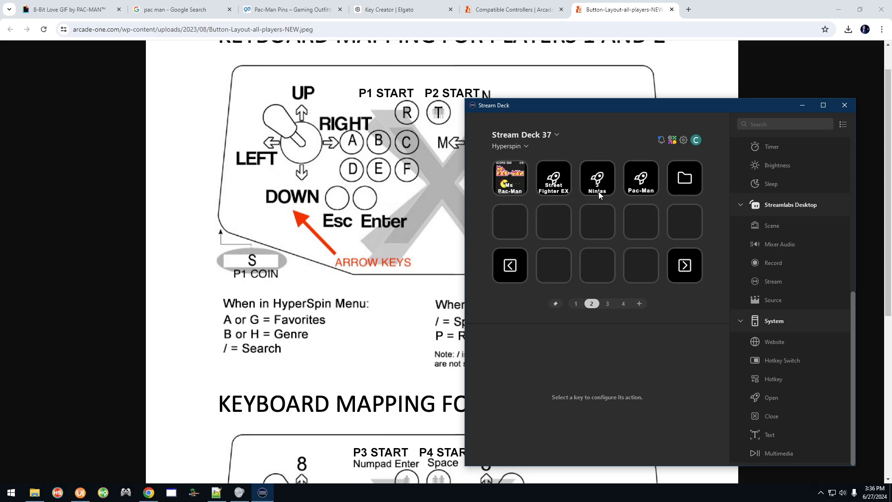
click(599, 192)
click(554, 222)
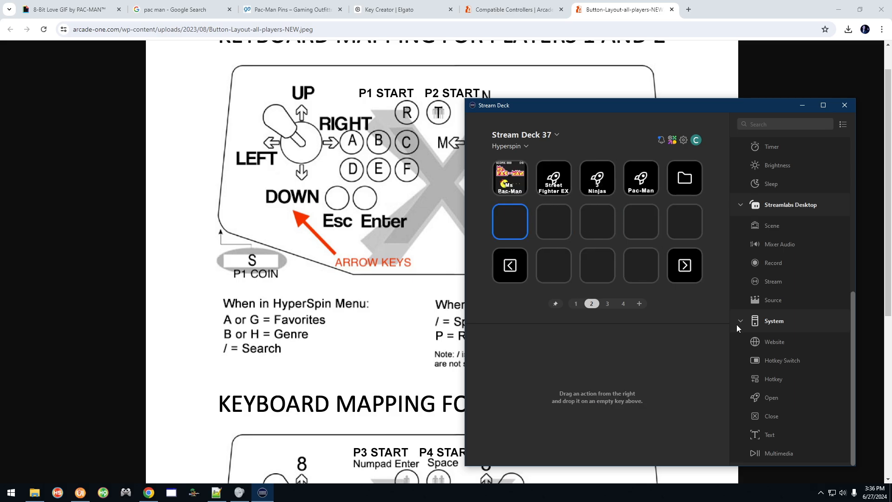
drag(771, 380, 511, 224)
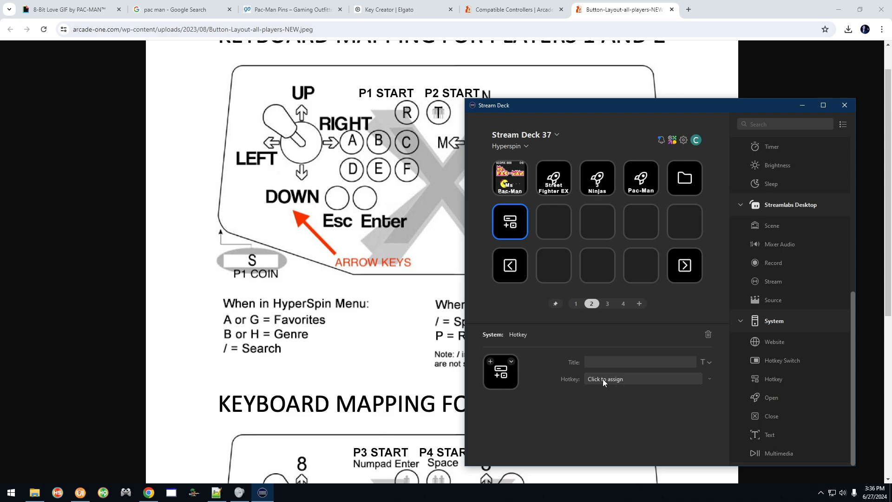
Step: Assign the A key to the new Hotkey action and title it "Favotites"
click(603, 378)
key(a)
drag(592, 361, 547, 361)
text(Favotites)
Step: In page 1's folder of web links, add Website actions to the second and third keys of the bottom row
click(575, 303)
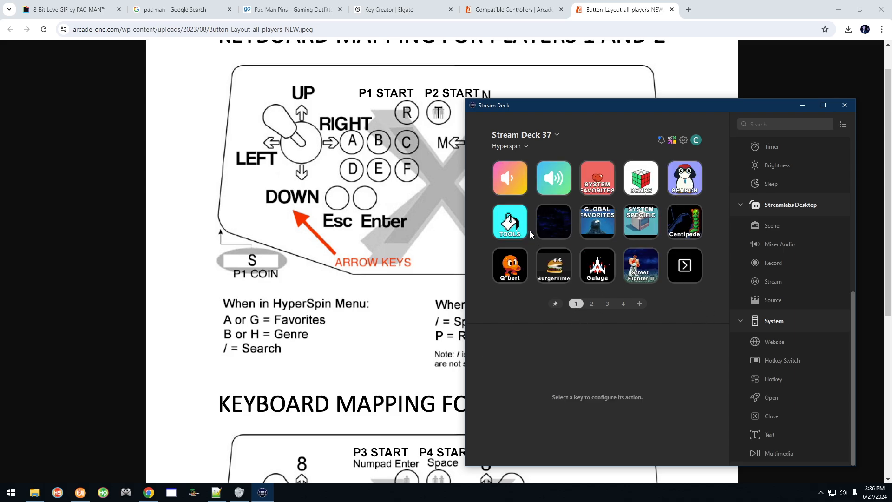
double_click(556, 227)
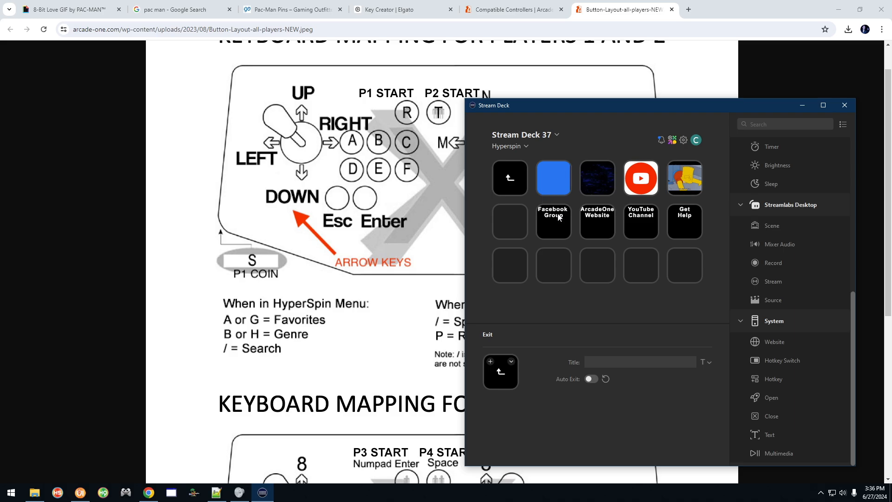
drag(774, 342, 553, 268)
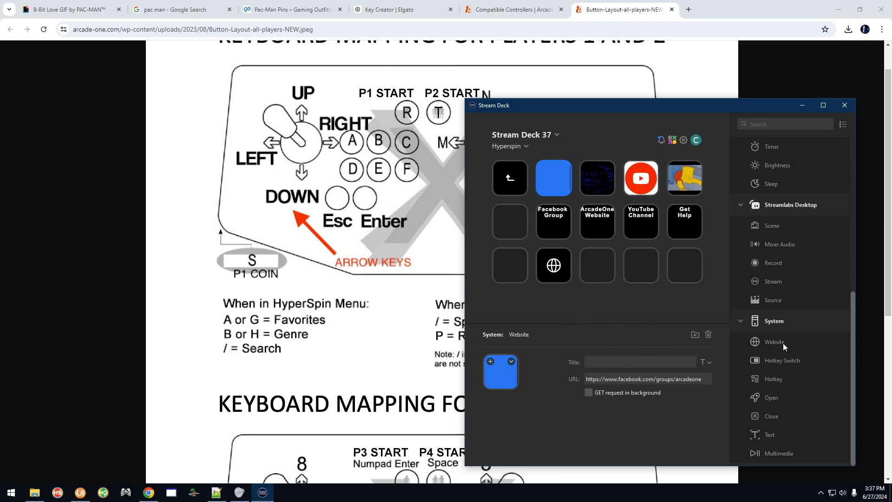
drag(774, 342, 598, 277)
click(622, 379)
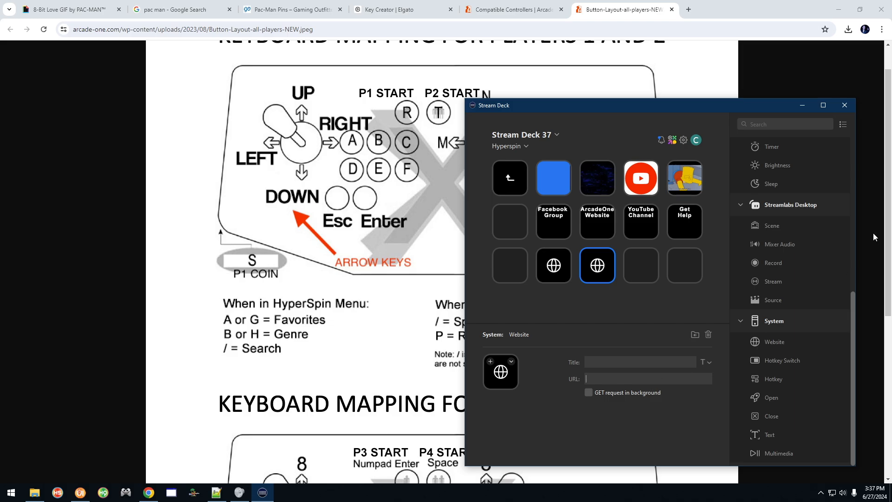
scroll(818, 286, up, 5)
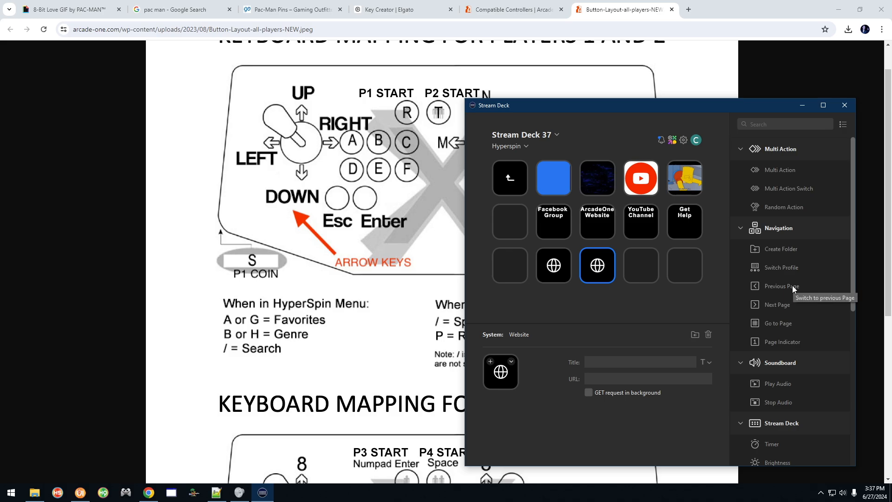
scroll(799, 285, down, 5)
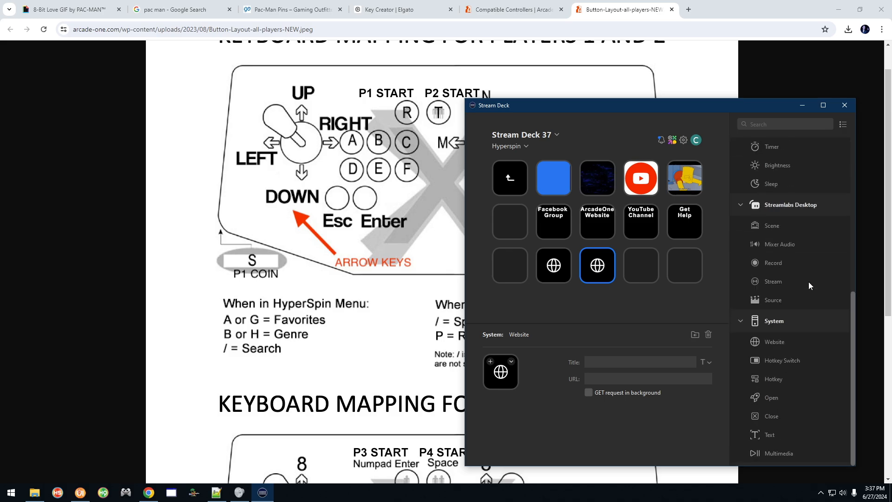